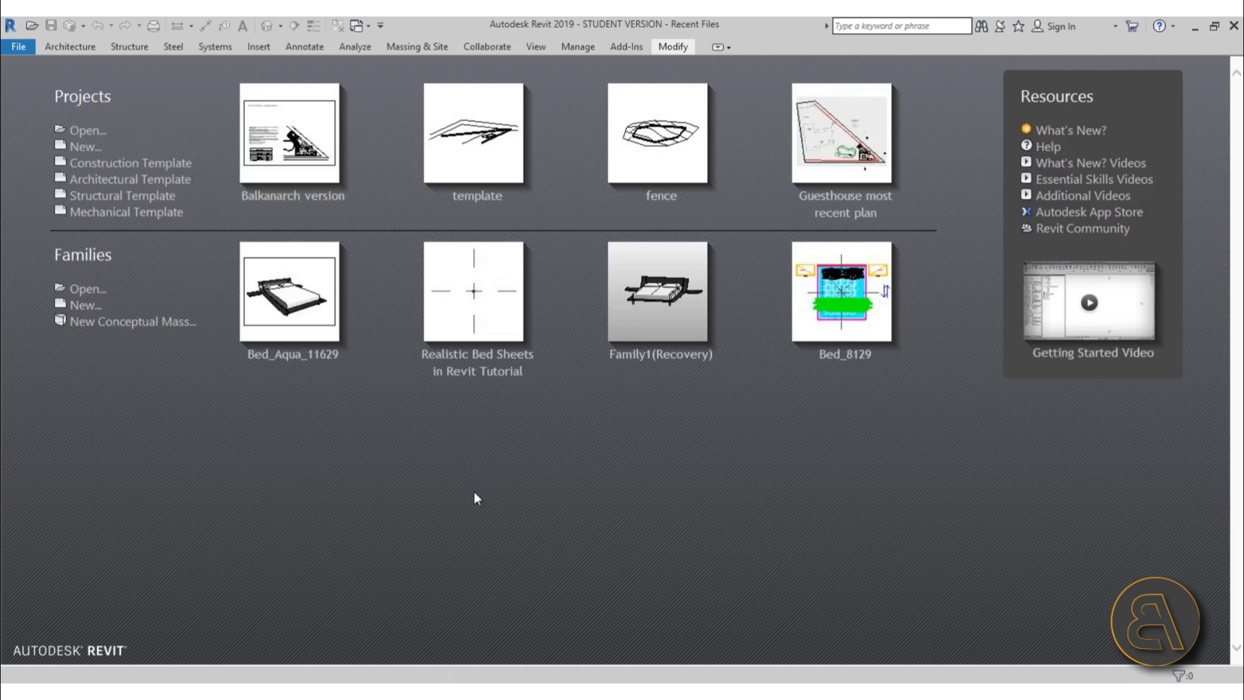
- Create a new project from the Architectural Template
{"action": "left_click", "coordinate": [110, 180]}
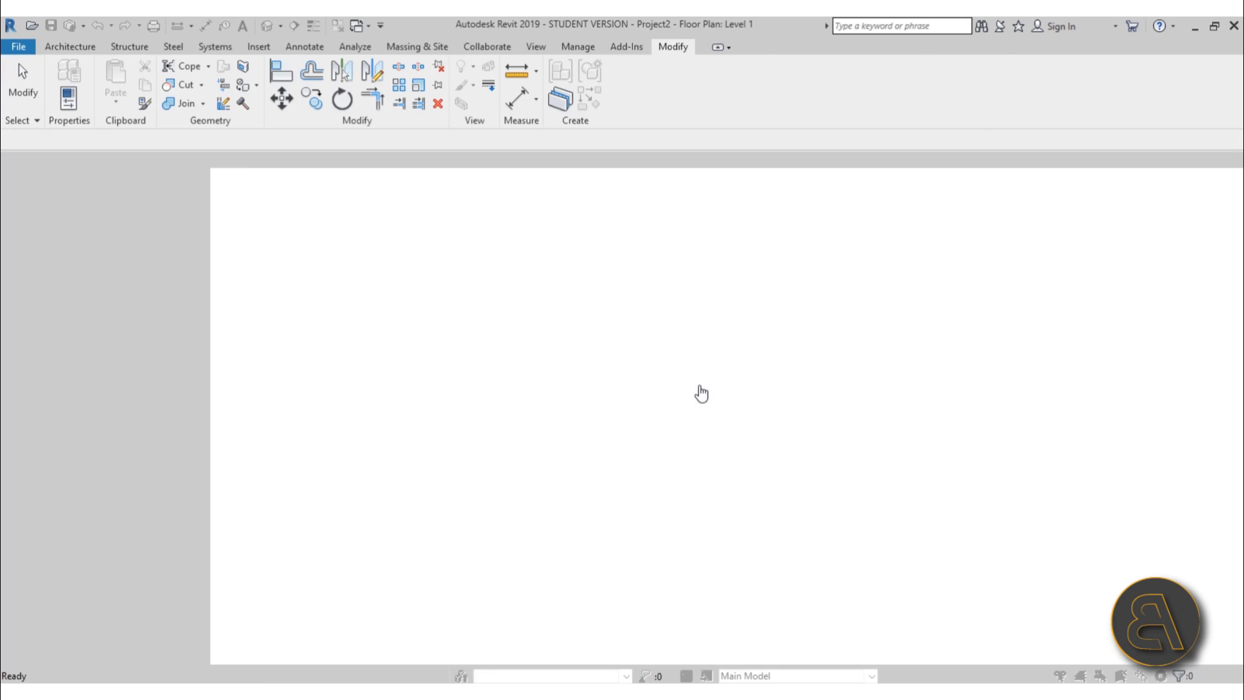
{"action": "middle_click_drag", "start_coordinate": [757, 444], "coordinate": [684, 459]}
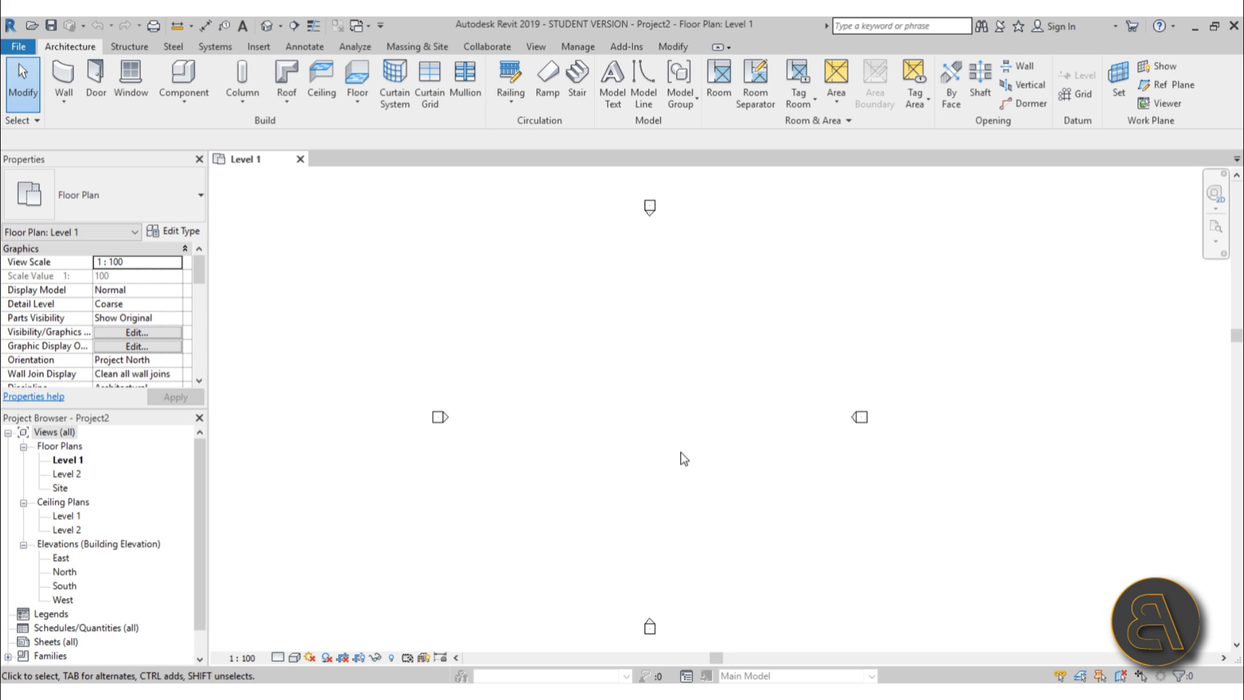
{"action": "middle_click_drag", "start_coordinate": [733, 485], "coordinate": [728, 477]}
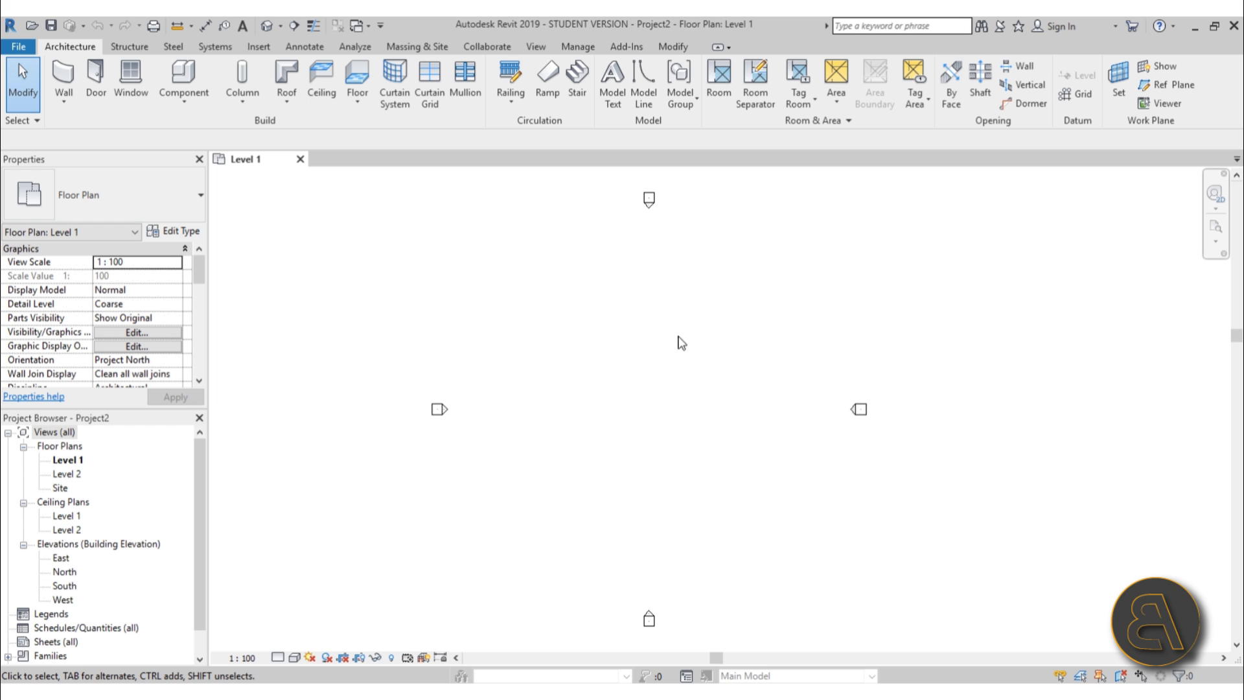
{"action": "middle_click_drag", "start_coordinate": [675, 417], "coordinate": [669, 415]}
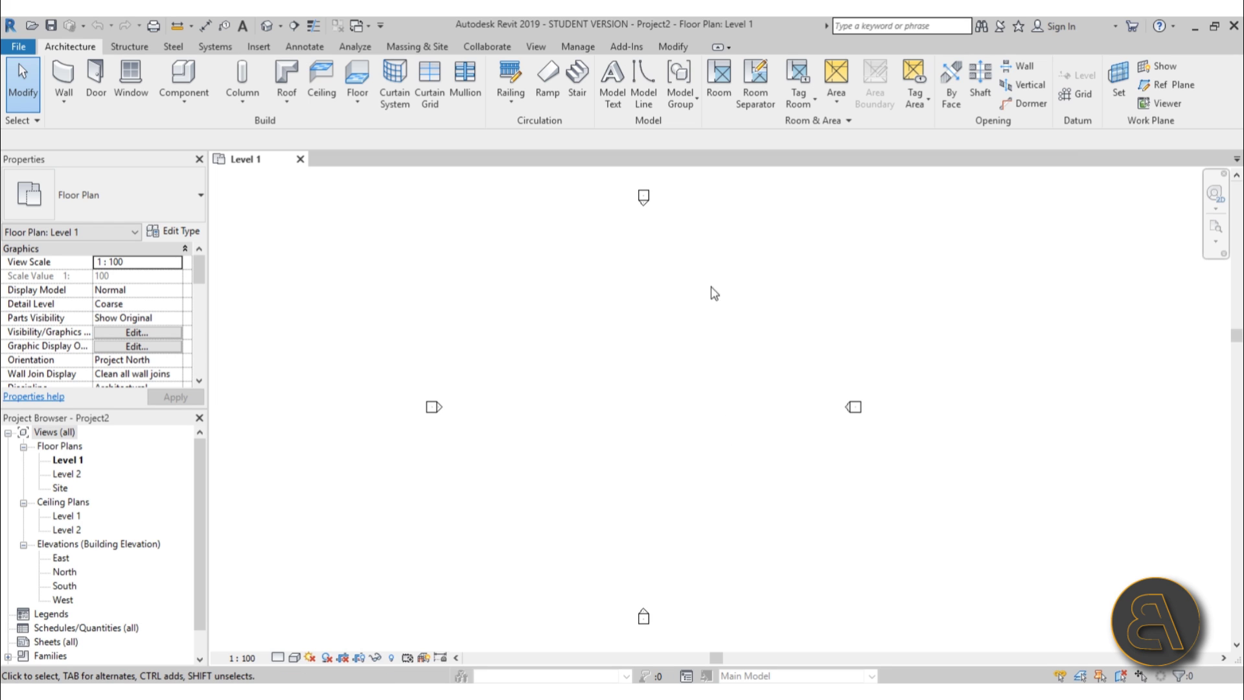
- Load the M_Concrete-Square-Column structural column family into the project
{"action": "left_click", "coordinate": [120, 45]}
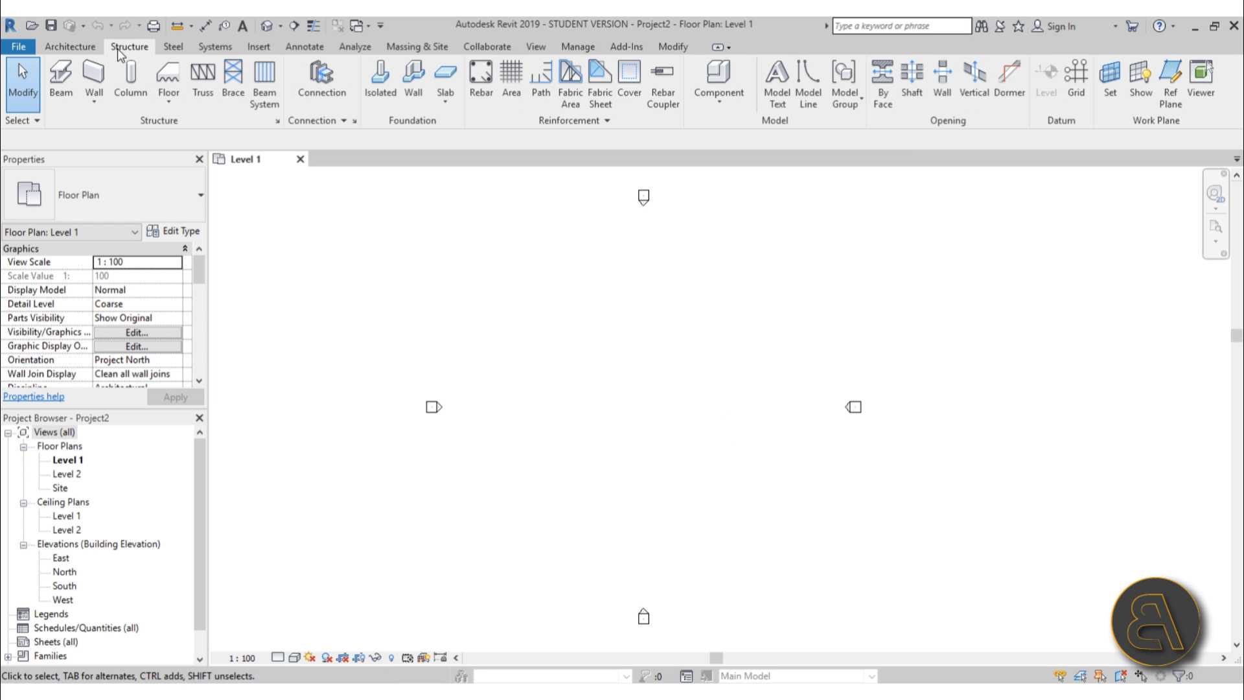
{"action": "left_click", "coordinate": [132, 84]}
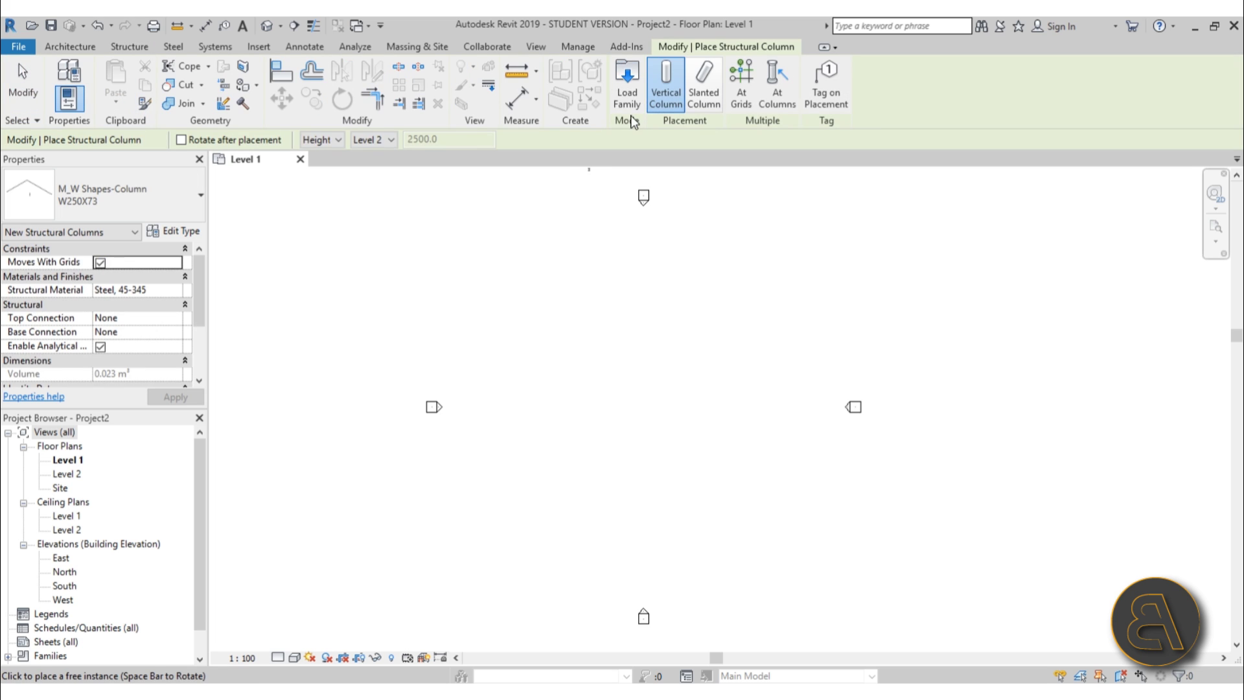
{"action": "left_click", "coordinate": [626, 87]}
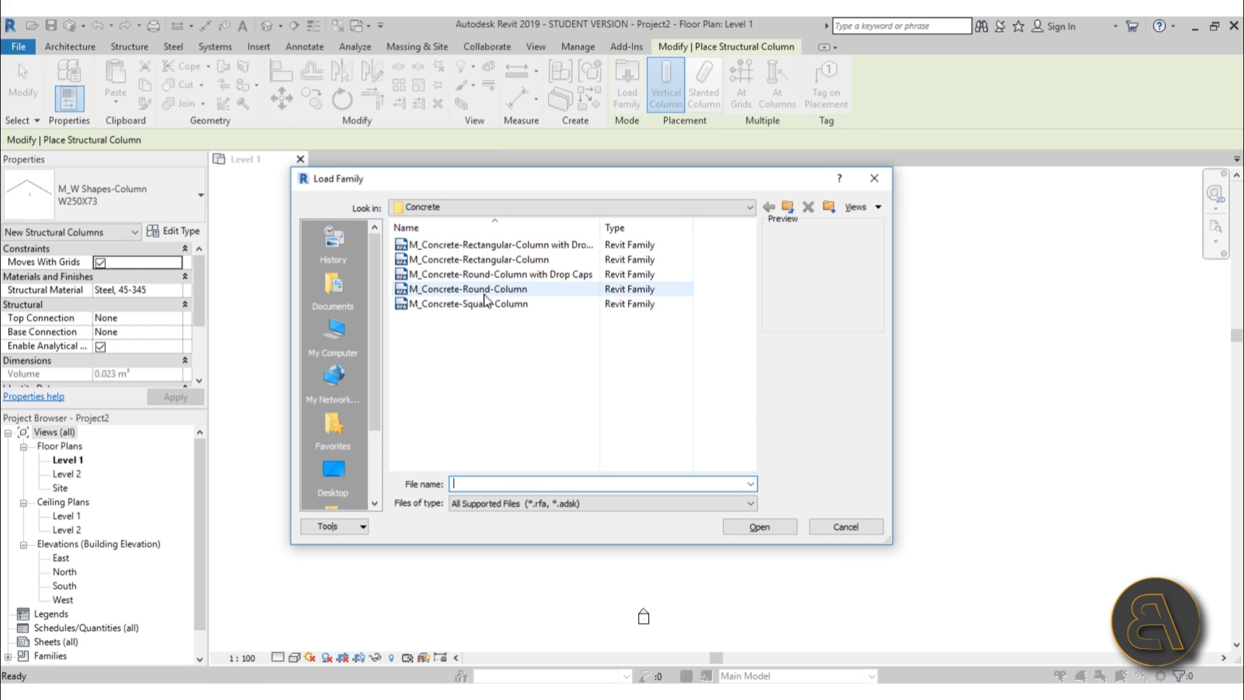
{"action": "left_click", "coordinate": [489, 303]}
{"action": "left_click", "coordinate": [761, 533]}
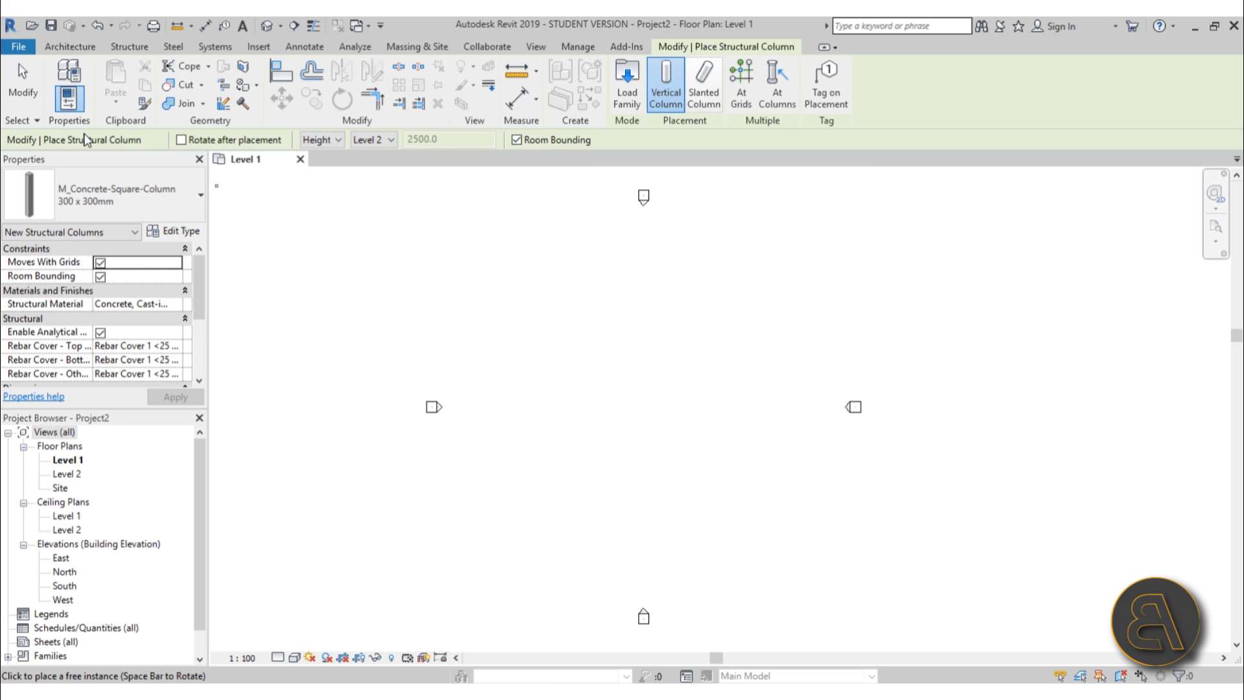
{"action": "left_click", "coordinate": [23, 84]}
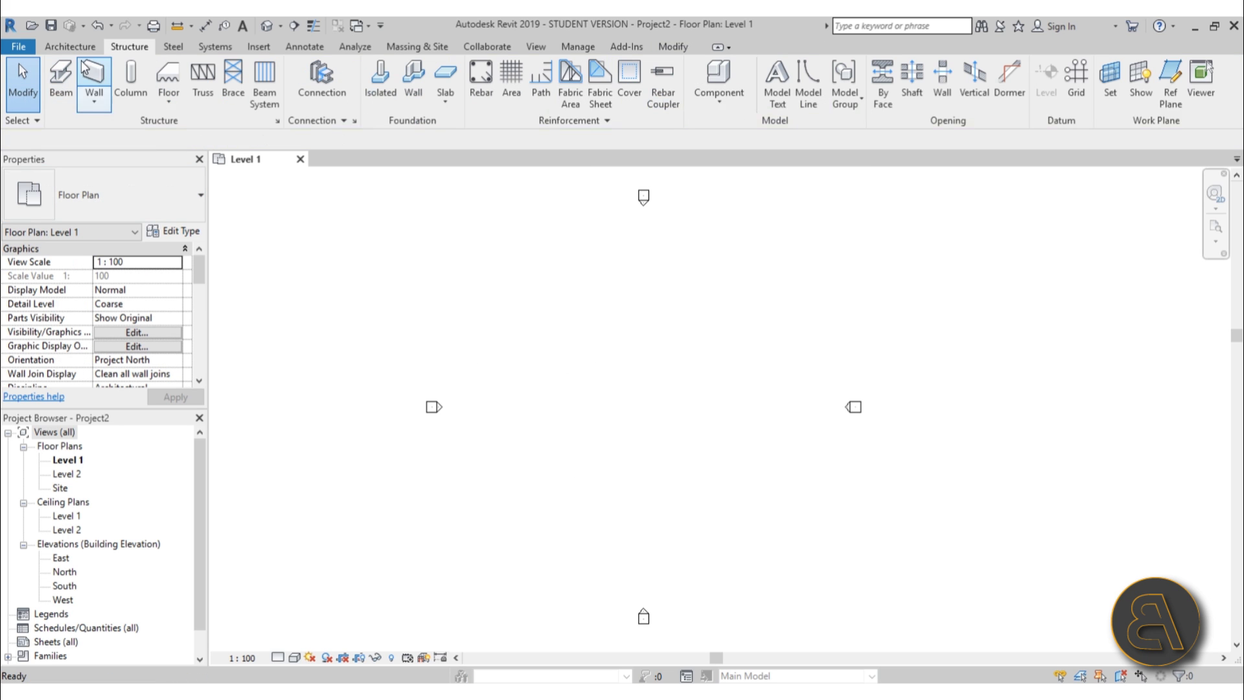
- Draw two parallel vertical grid lines of equal length in the middle of the Level 1 plan
{"action": "left_click", "coordinate": [1086, 99]}
{"action": "left_click", "coordinate": [588, 362]}
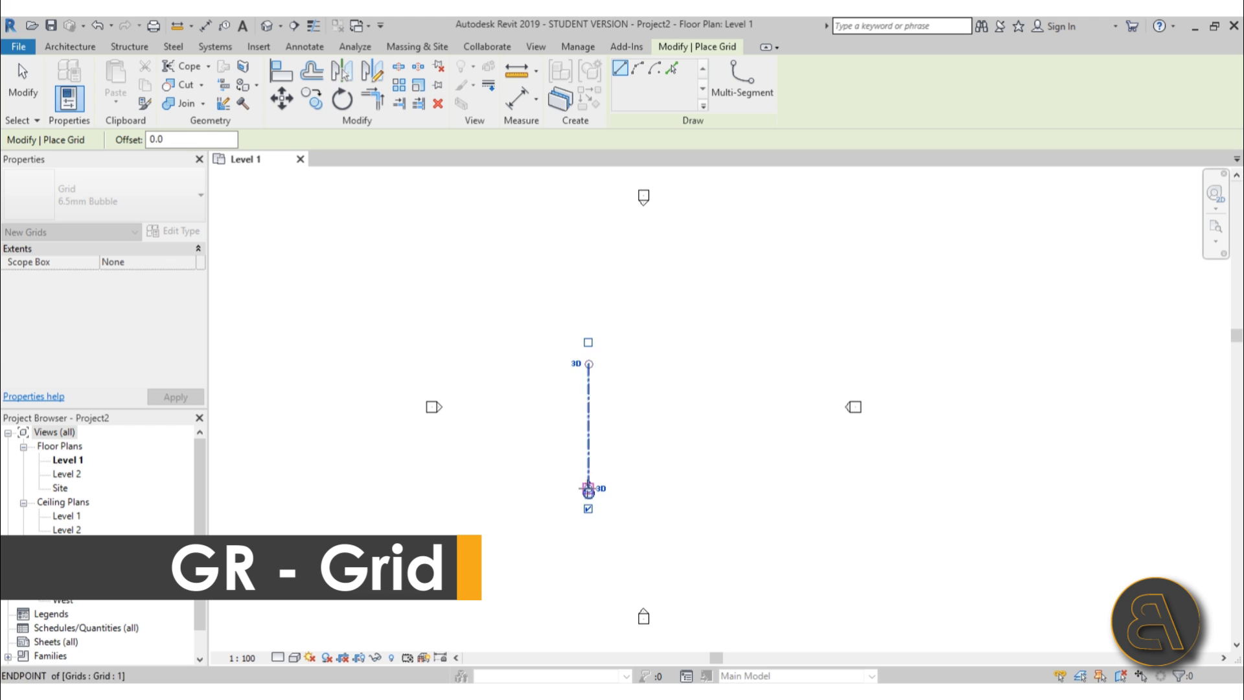
{"action": "left_click", "coordinate": [587, 491]}
{"action": "scroll", "coordinate": [596, 473], "scroll_direction": "up", "scroll_amount": 3}
{"action": "left_click", "coordinate": [748, 215]}
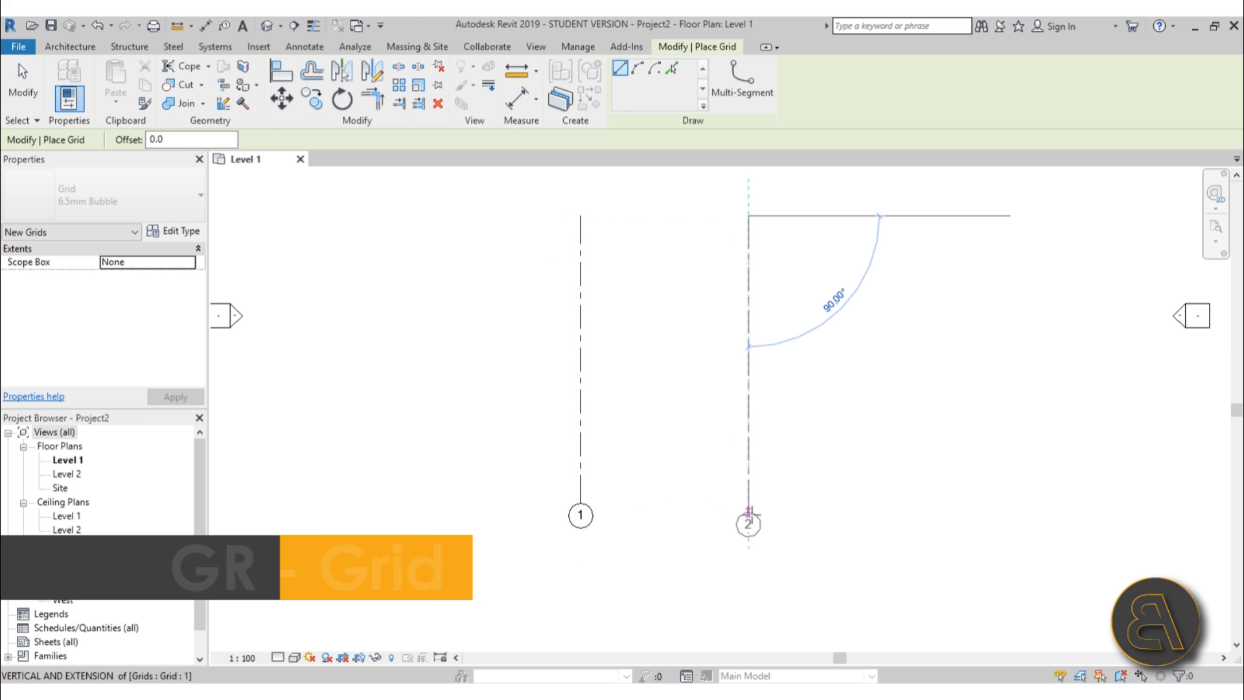
{"action": "left_click", "coordinate": [749, 504]}
- Draw two horizontal grid lines about 7200 mm apart, crossing both vertical grid lines
{"action": "left_click", "coordinate": [489, 447]}
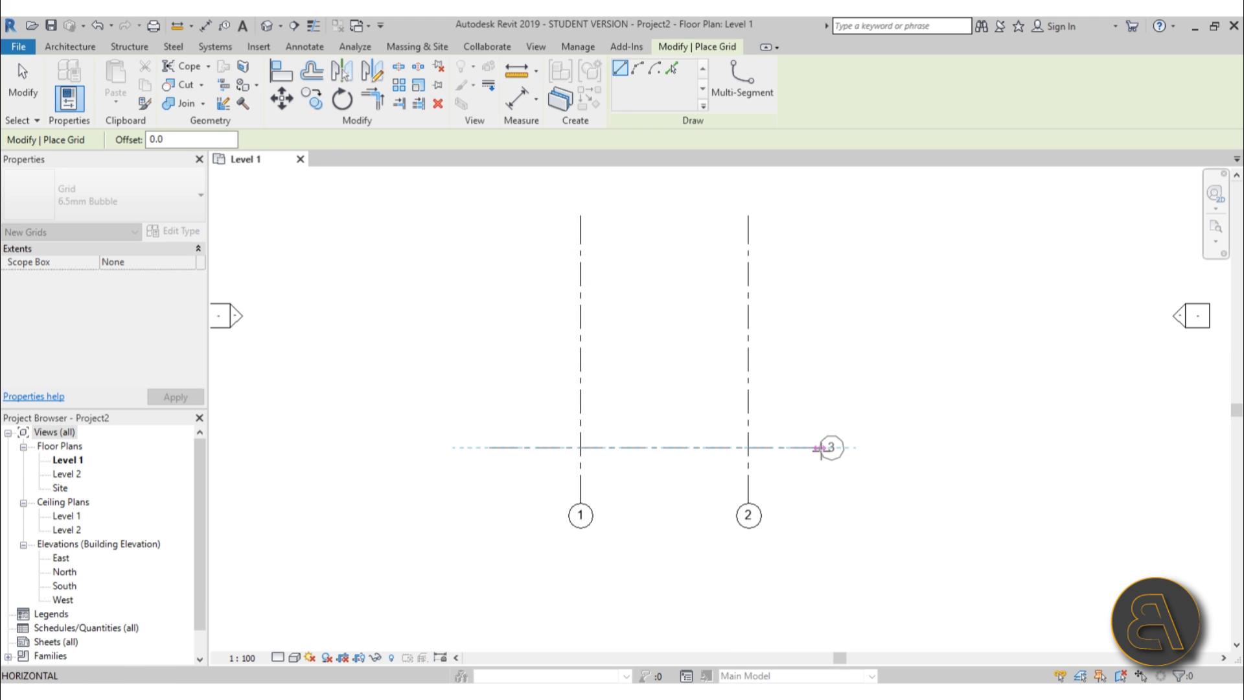
{"action": "left_click", "coordinate": [821, 447]}
{"action": "left_click", "coordinate": [489, 310]}
{"action": "left_click", "coordinate": [821, 309]}
{"action": "key", "text": "Escape"}
{"action": "key", "text": "Escape"}
- Rename the lower horizontal grid line A and the upper one B
{"action": "left_click", "coordinate": [788, 447]}
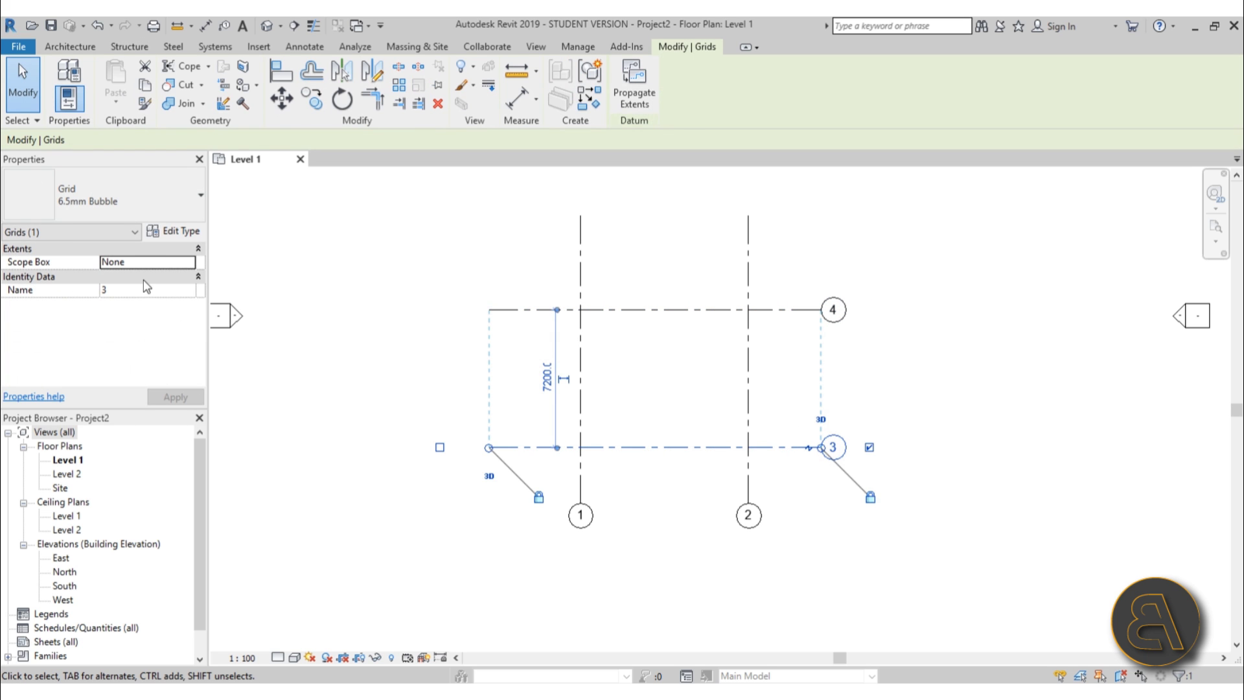
{"action": "left_click", "coordinate": [147, 289]}
{"action": "type", "text": "A"}
{"action": "left_click", "coordinate": [817, 310]}
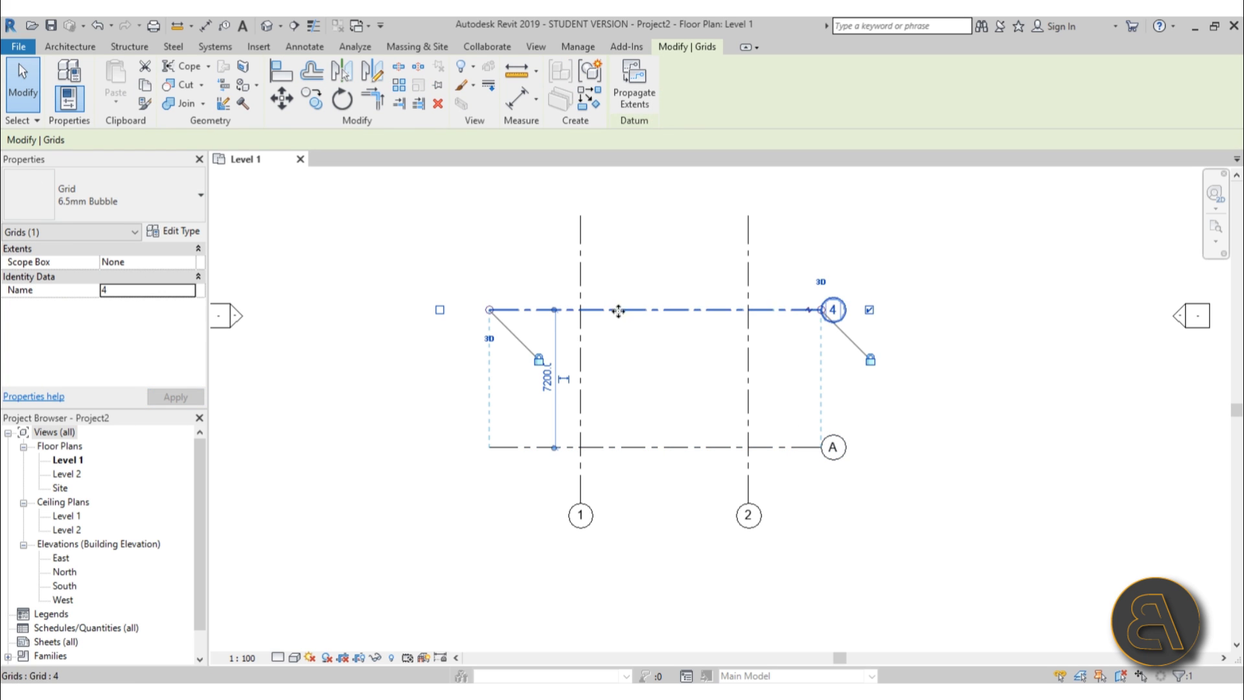
{"action": "left_click", "coordinate": [150, 291]}
{"action": "type", "text": "B"}
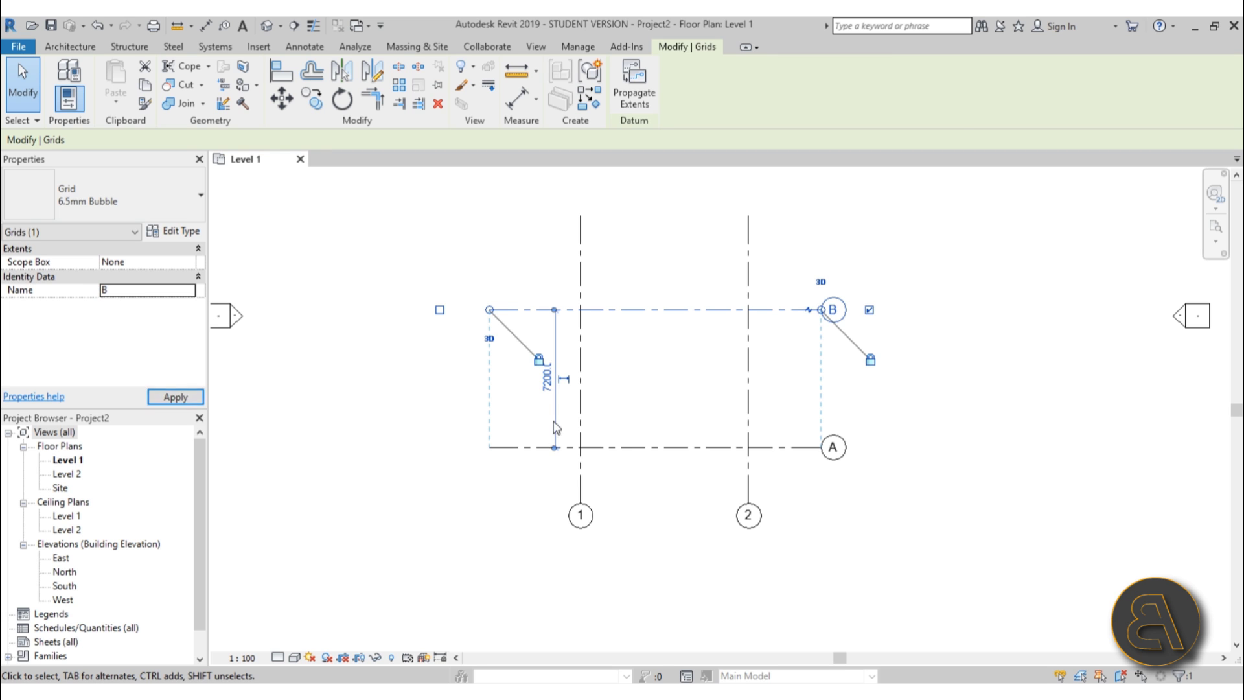
{"action": "left_click", "coordinate": [647, 417]}
- Place 300 x 300mm concrete square columns at all four grid intersections using the At Grids option
{"action": "scroll", "coordinate": [694, 432], "scroll_direction": "up", "scroll_amount": 2}
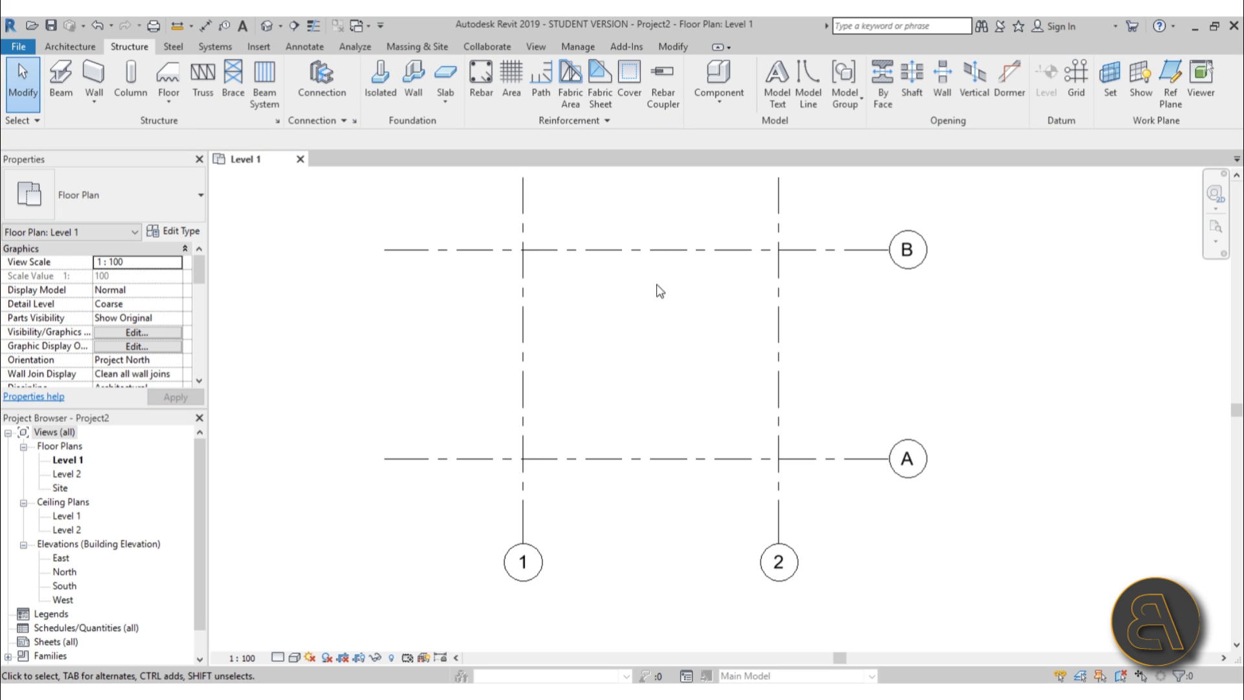
{"action": "middle_click_drag", "start_coordinate": [660, 290], "coordinate": [638, 319]}
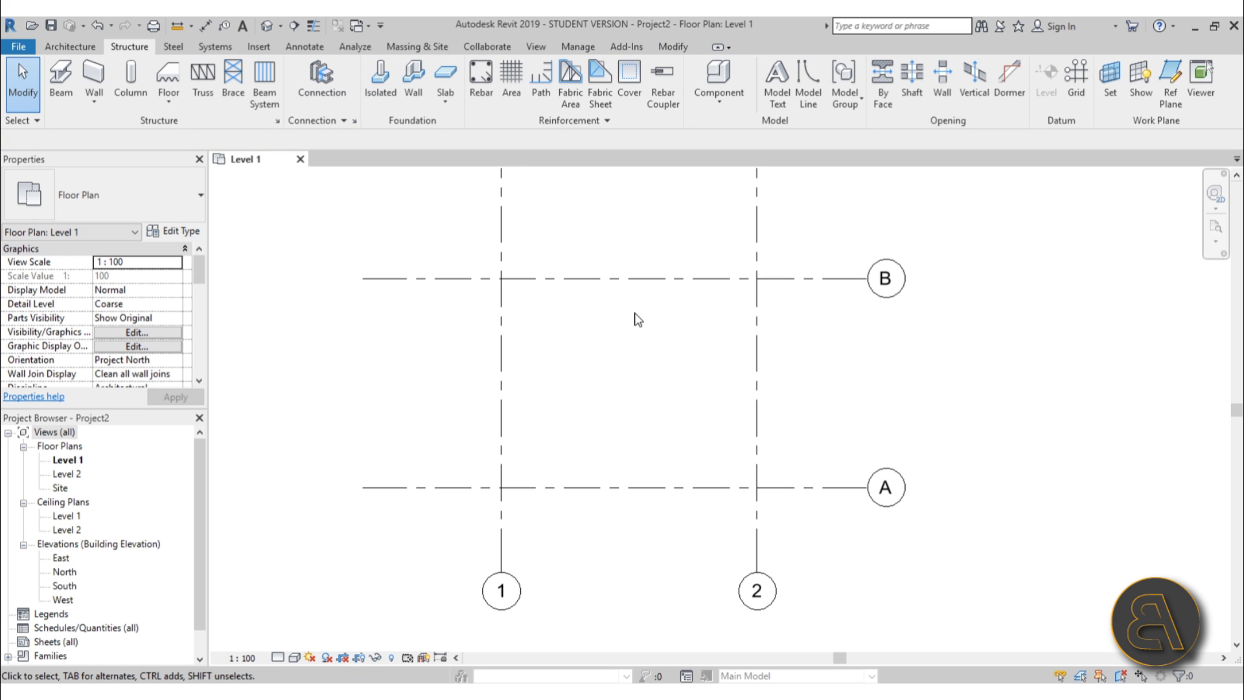
{"action": "left_click", "coordinate": [130, 77]}
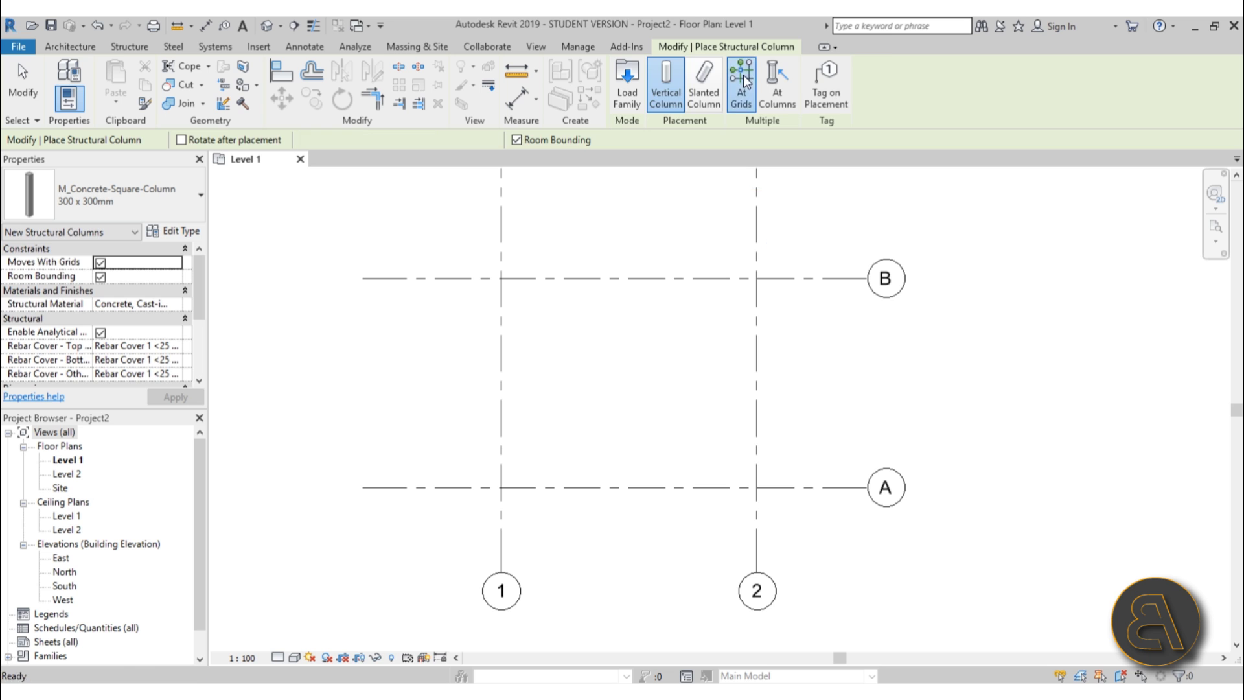
{"action": "left_click", "coordinate": [742, 77]}
{"action": "left_click_drag", "start_coordinate": [799, 514], "coordinate": [471, 198]}
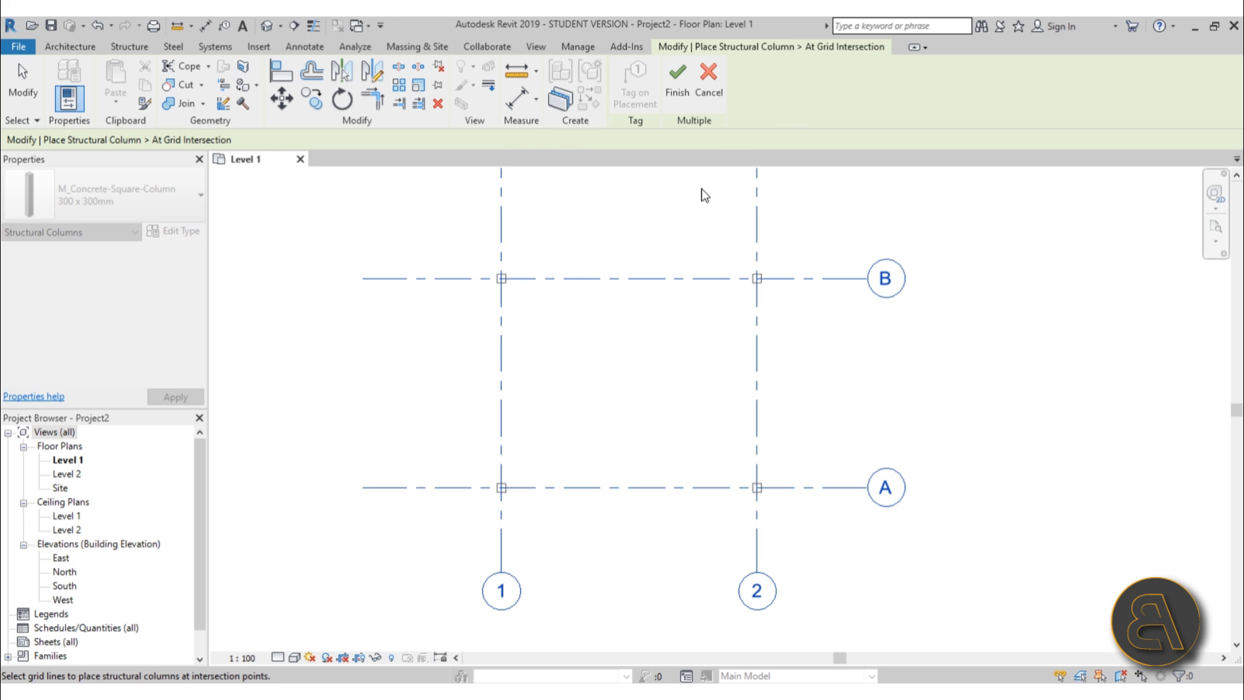
{"action": "left_click", "coordinate": [690, 104]}
{"action": "scroll", "coordinate": [501, 285], "scroll_direction": "up", "scroll_amount": 3}
{"action": "key", "text": "Escape"}
{"action": "key", "text": "Escape"}
- Move grid line B closer to grid line A, to about 5800 mm away, and check that its columns follow
{"action": "scroll", "coordinate": [550, 304], "scroll_direction": "down", "scroll_amount": 4}
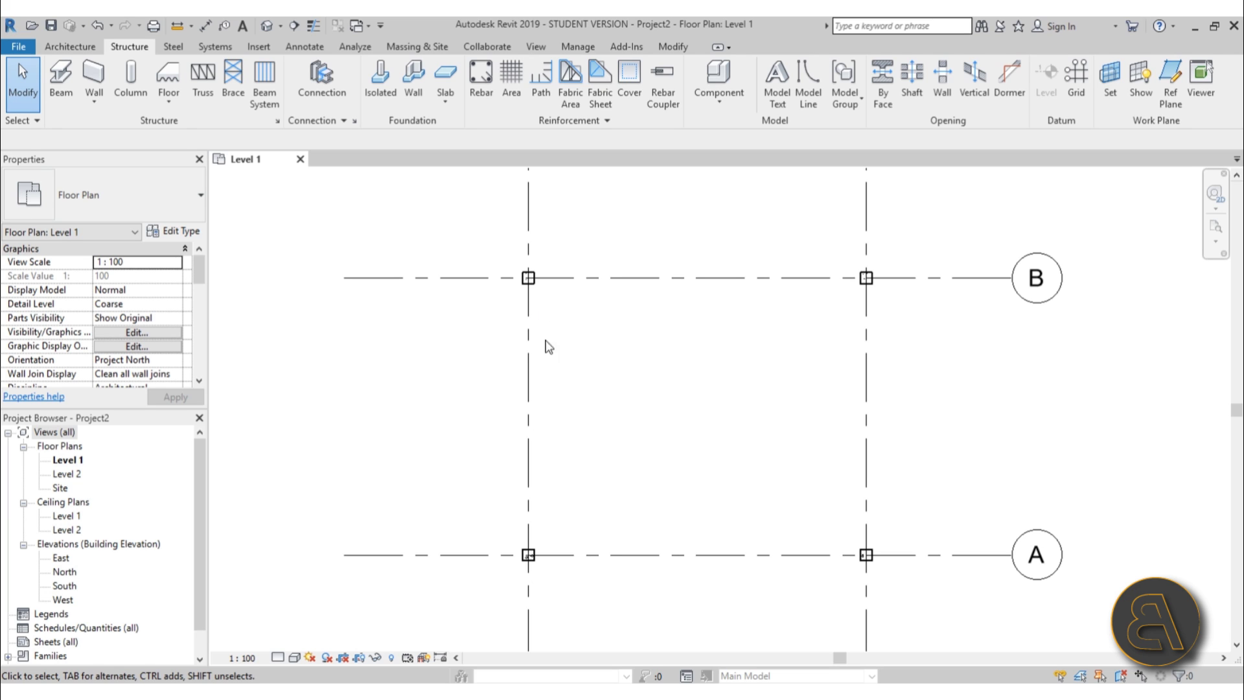
{"action": "middle_click_drag", "start_coordinate": [733, 427], "coordinate": [690, 406]}
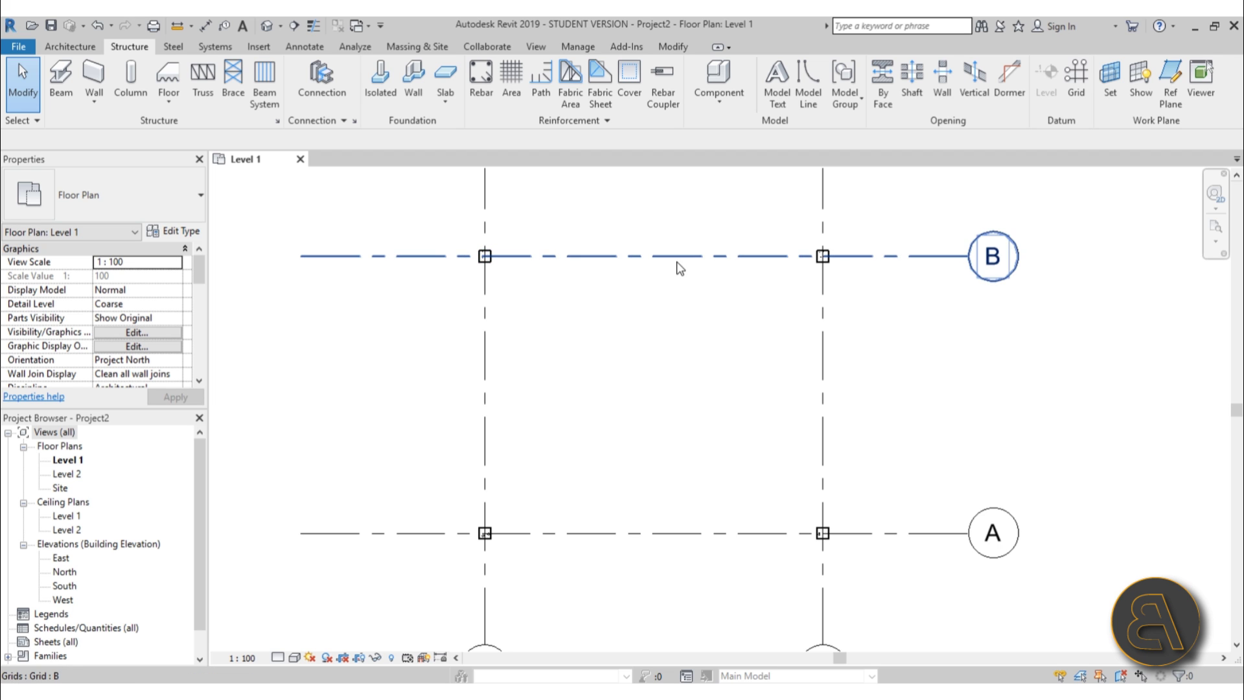
{"action": "left_click", "coordinate": [919, 262]}
{"action": "left_click_drag", "start_coordinate": [914, 268], "coordinate": [916, 310]}
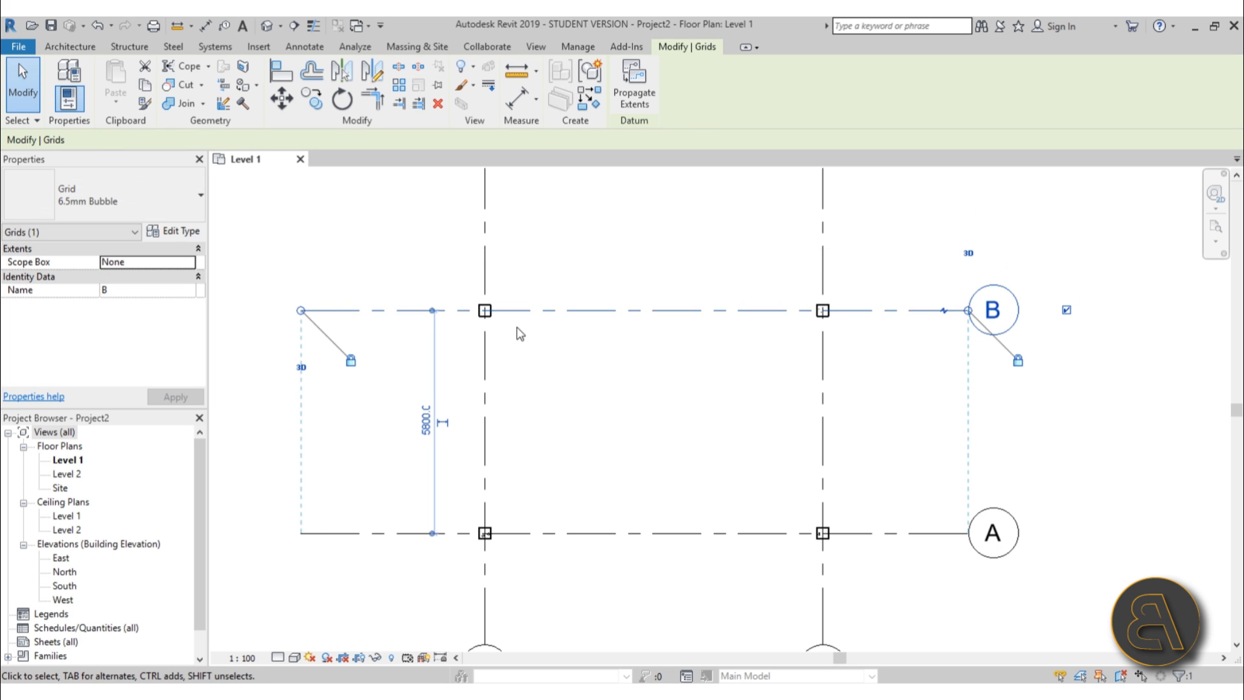
{"action": "scroll", "coordinate": [487, 314], "scroll_direction": "up", "scroll_amount": 3}
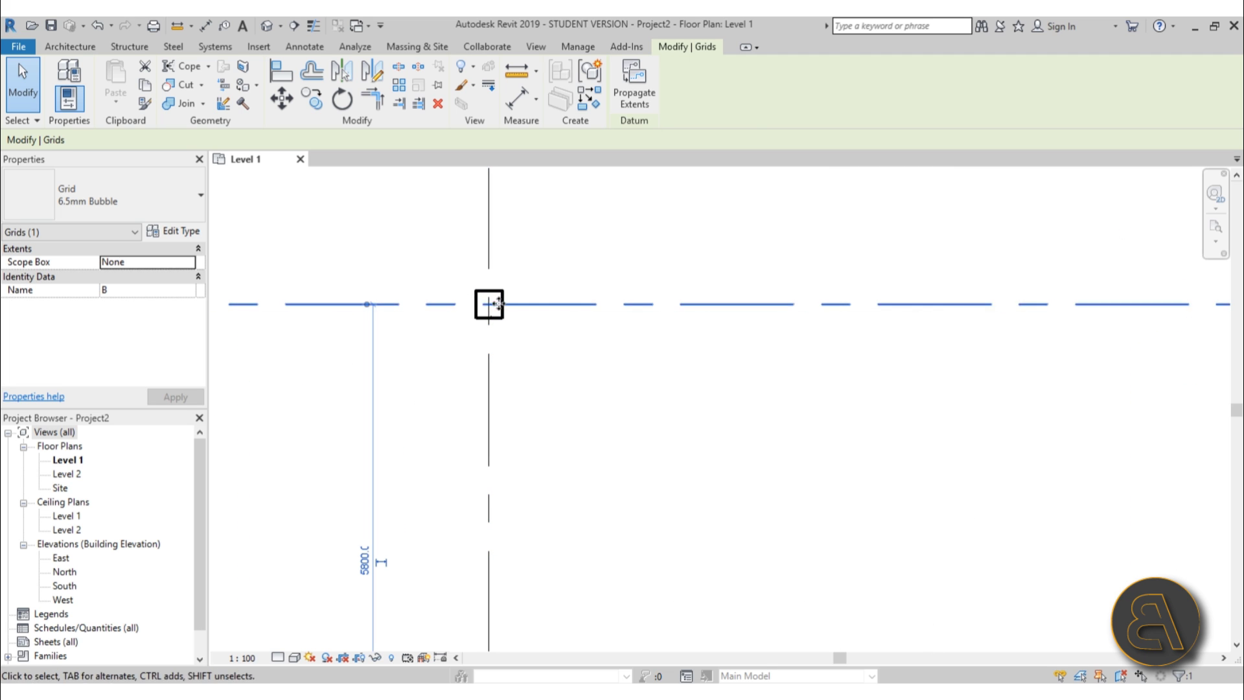
{"action": "scroll", "coordinate": [500, 303], "scroll_direction": "down", "scroll_amount": 3}
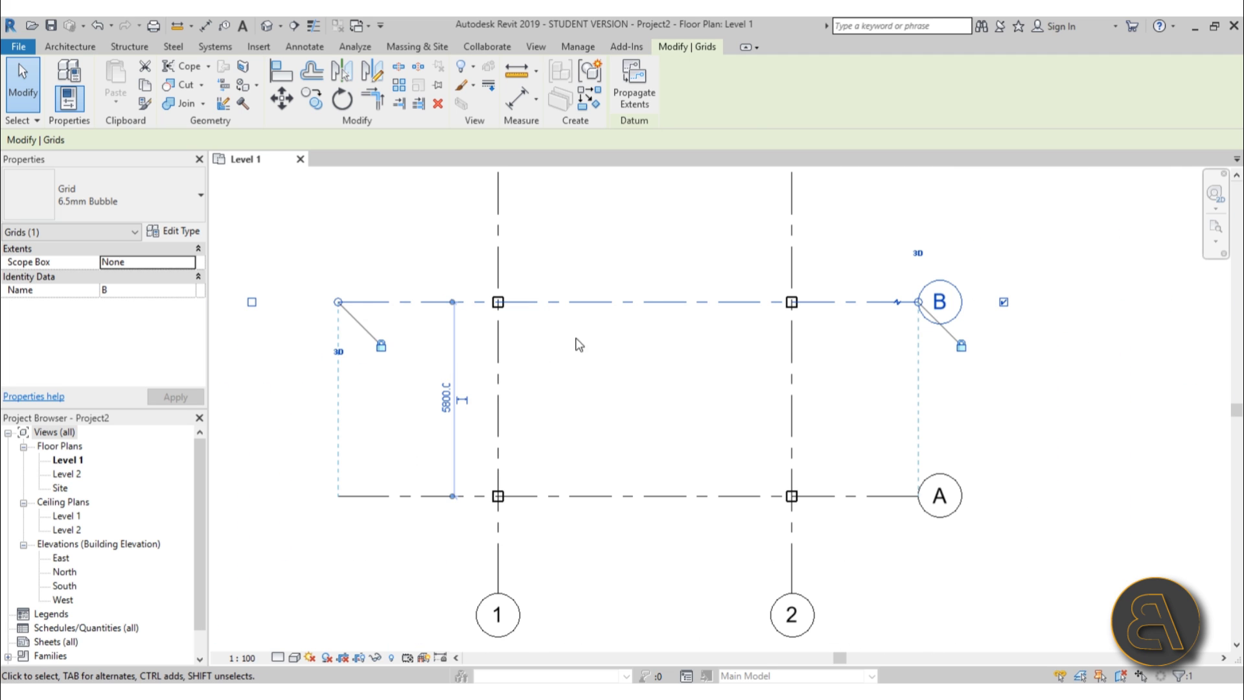
- Move grid line 1 to about 6900 mm from grid line 2 and grid line B to about 5700 mm from A
{"action": "left_click_drag", "start_coordinate": [499, 360], "coordinate": [554, 361]}
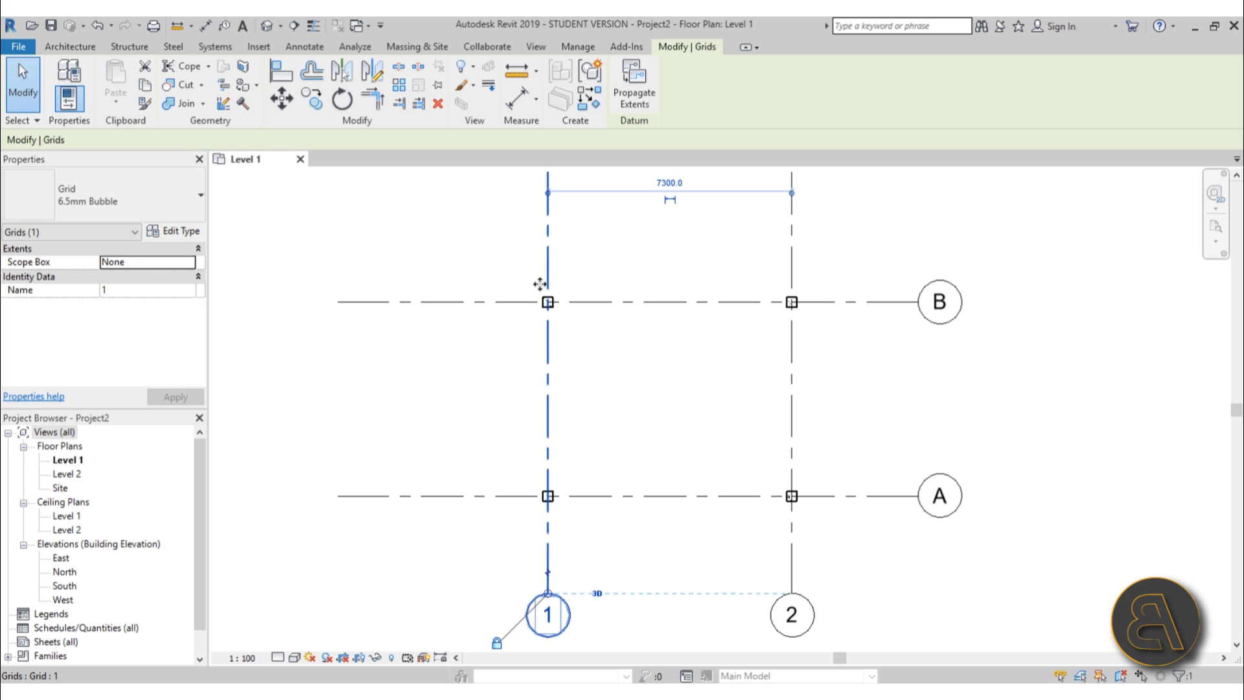
{"action": "mouse_move", "coordinate": [635, 301]}
{"action": "left_mouse_down"}
{"action": "mouse_move", "coordinate": [636, 250]}
{"action": "mouse_move", "coordinate": [638, 281]}
{"action": "left_mouse_up"}
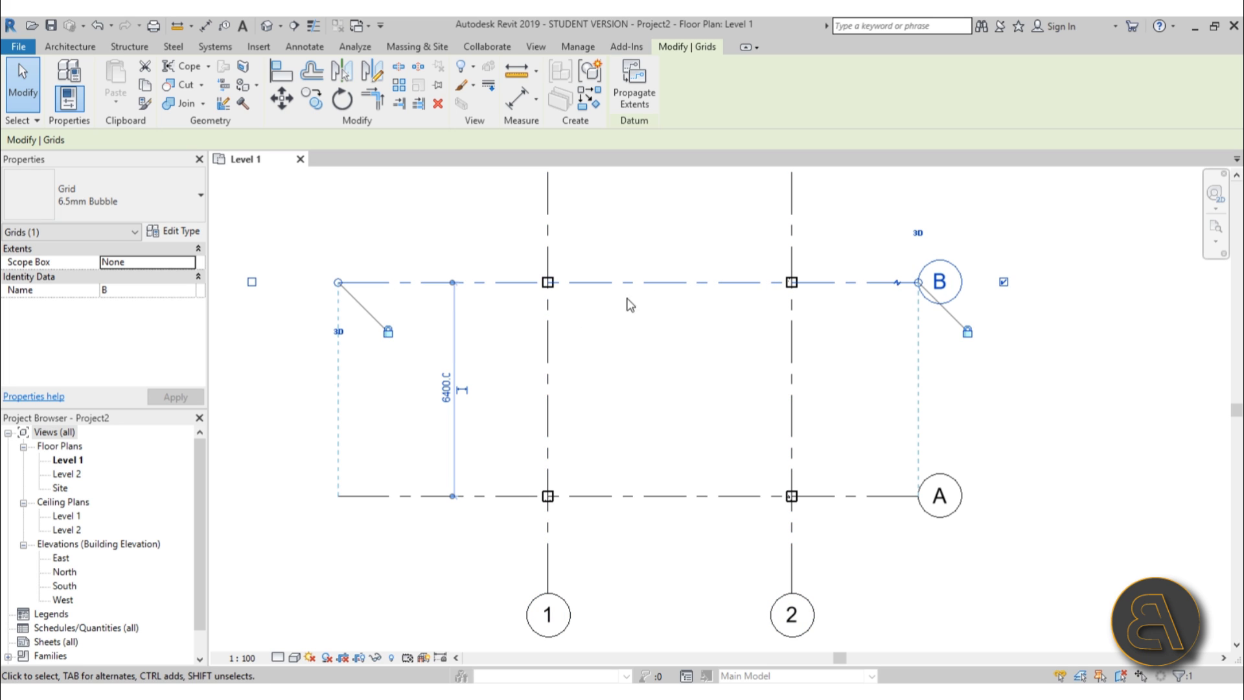
{"action": "left_click_drag", "start_coordinate": [651, 269], "coordinate": [555, 380]}
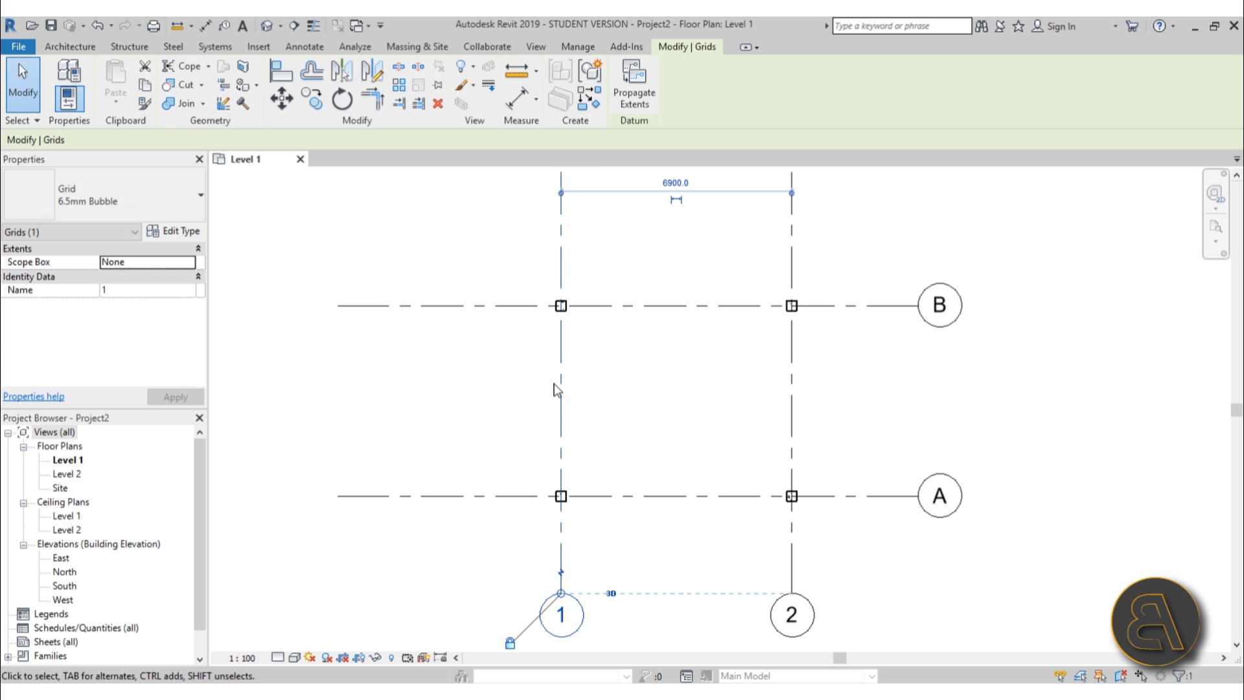
- Select the four columns and check their constraint properties, including Moves With Grids
{"action": "middle_click_drag", "start_coordinate": [704, 343], "coordinate": [650, 328]}
{"action": "scroll", "coordinate": [641, 319], "scroll_direction": "up", "scroll_amount": 2}
{"action": "left_click_drag", "start_coordinate": [435, 248], "coordinate": [857, 619]}
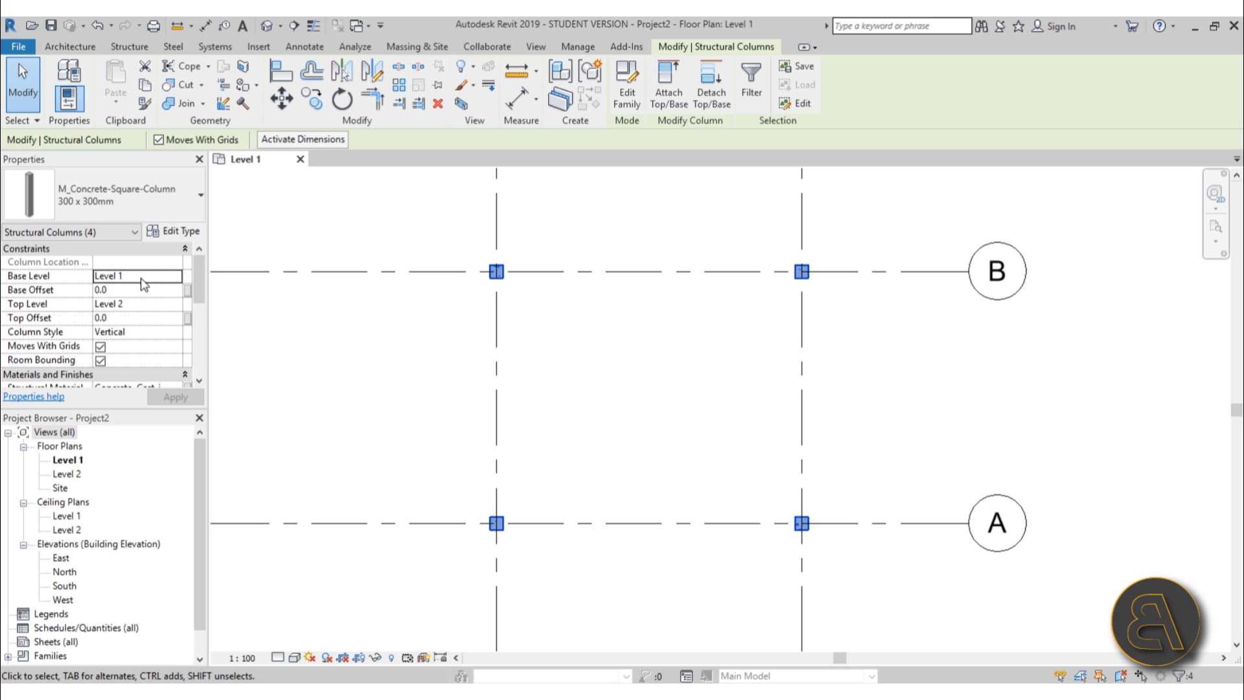
{"action": "key", "text": "Escape"}
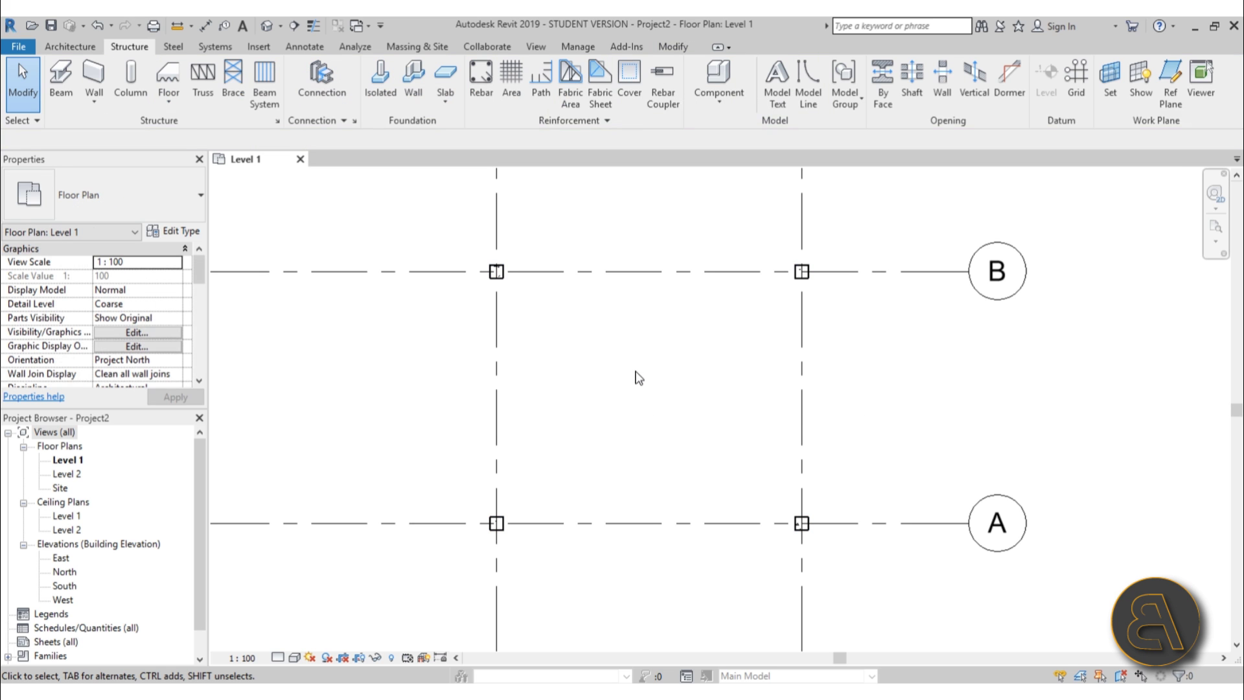
- Draw a Generic - 200mm basic wall along grid line B between the columns at grid lines 1 and 2
{"action": "left_click", "coordinate": [62, 50]}
{"action": "key", "text": "w"}
{"action": "key", "text": "a"}
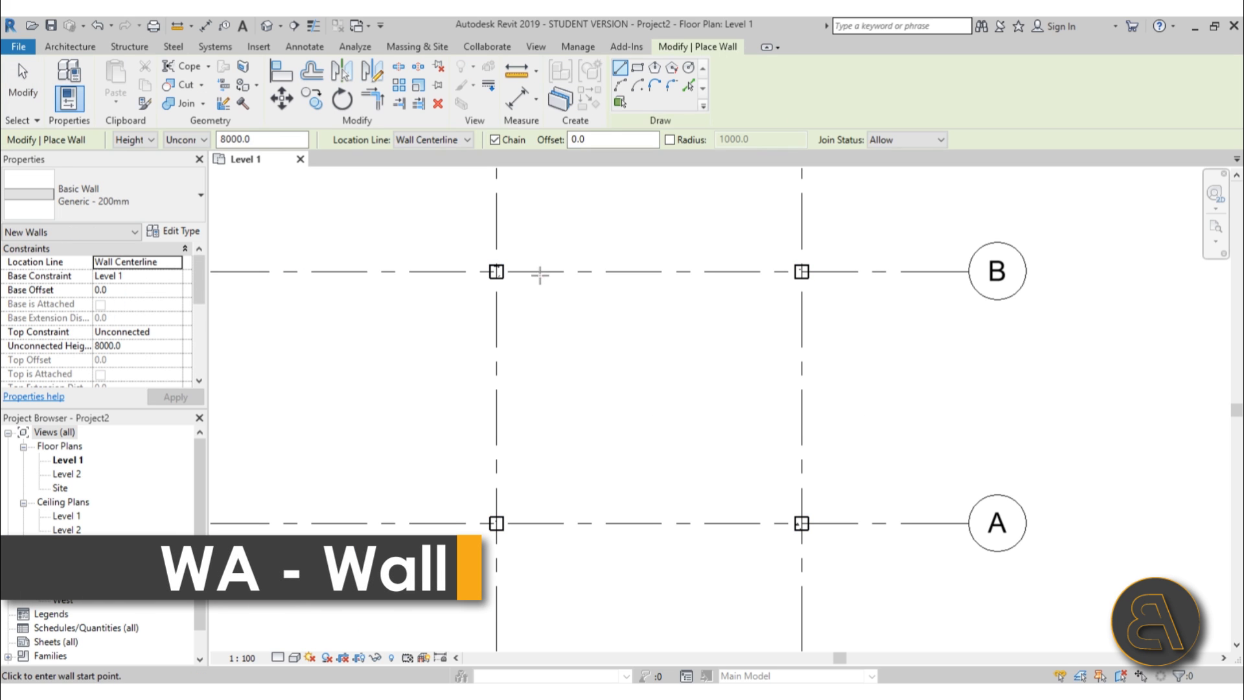
{"action": "scroll", "coordinate": [539, 277], "scroll_direction": "up", "scroll_amount": 3}
{"action": "left_click", "coordinate": [465, 271]}
{"action": "left_click", "coordinate": [988, 270]}
{"action": "key", "text": "Escape"}
{"action": "key", "text": "Escape"}
- Move grid line B down toward grid line A and grid line 2 inward toward grid line 1
{"action": "scroll", "coordinate": [610, 286], "scroll_direction": "down", "scroll_amount": 5}
{"action": "middle_click_drag", "start_coordinate": [681, 304], "coordinate": [640, 301]}
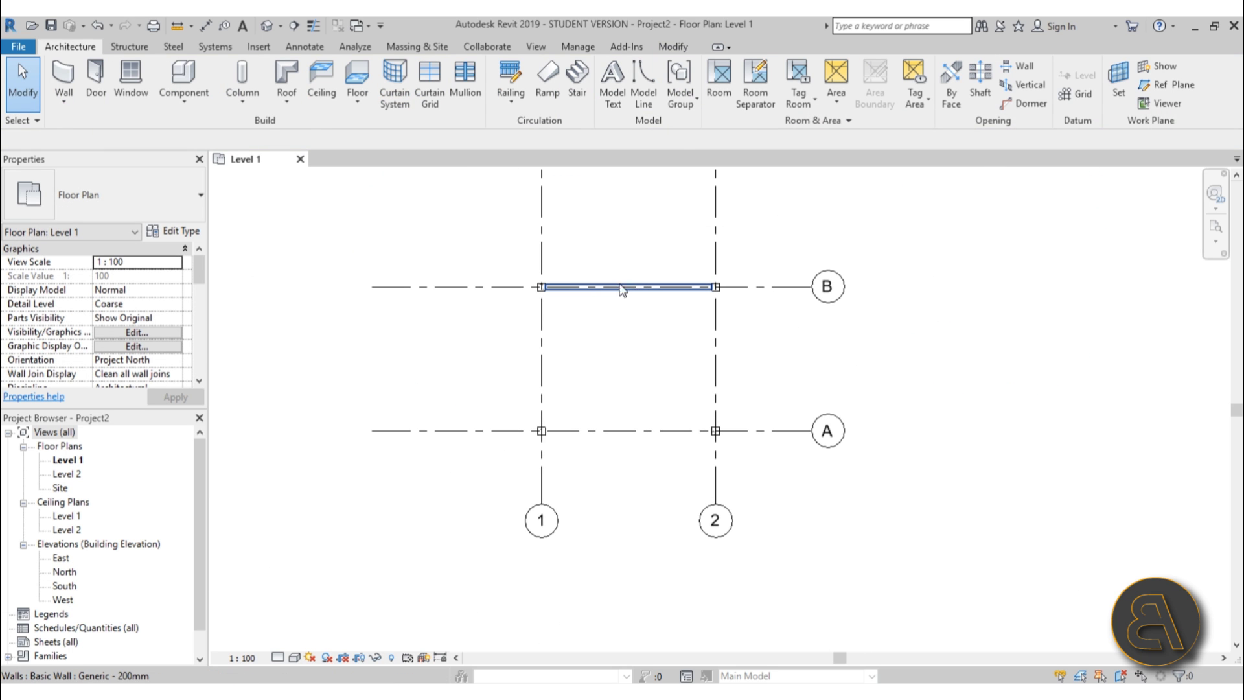
{"action": "scroll", "coordinate": [767, 290], "scroll_direction": "up", "scroll_amount": 2}
{"action": "left_click", "coordinate": [767, 290]}
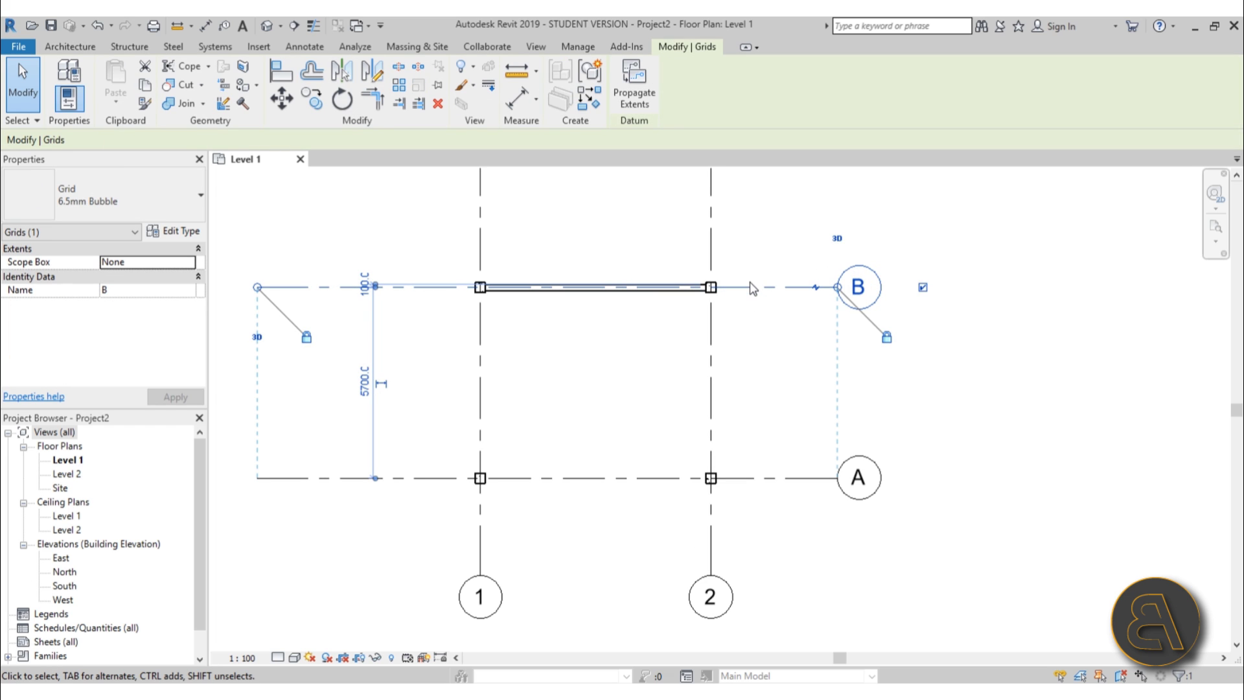
{"action": "left_click_drag", "start_coordinate": [750, 291], "coordinate": [750, 322]}
{"action": "left_click_drag", "start_coordinate": [716, 384], "coordinate": [679, 382]}
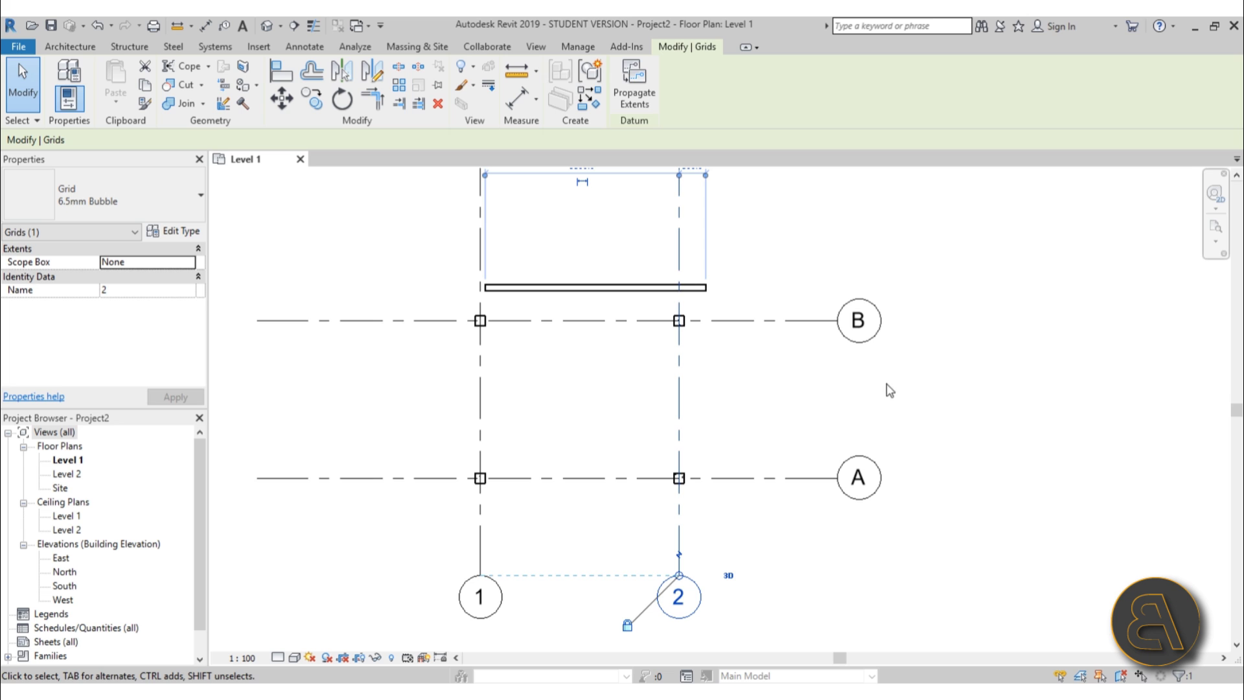
- Move the wall back onto grid line B and shorten its end to meet the column at grid line 2
{"action": "scroll", "coordinate": [555, 304], "scroll_direction": "up", "scroll_amount": 3}
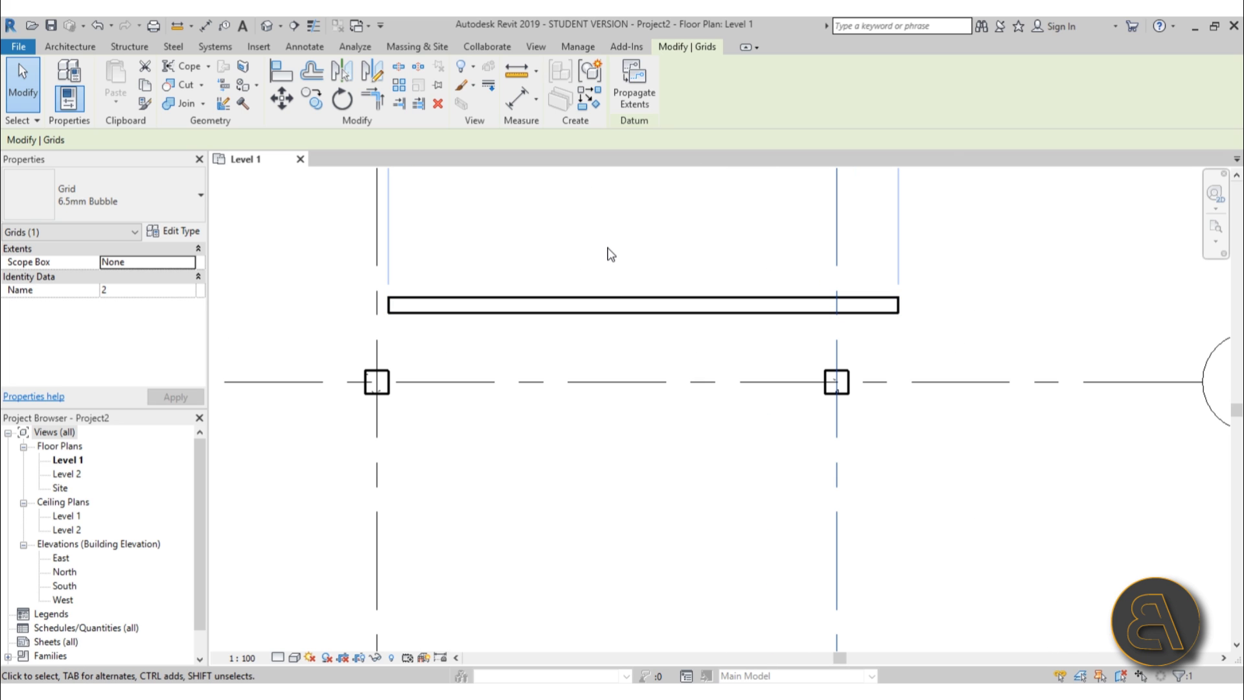
{"action": "left_click", "coordinate": [609, 304]}
{"action": "left_click_drag", "start_coordinate": [559, 305], "coordinate": [565, 383]}
{"action": "left_click_drag", "start_coordinate": [901, 382], "coordinate": [836, 382]}
{"action": "key", "text": "Escape"}
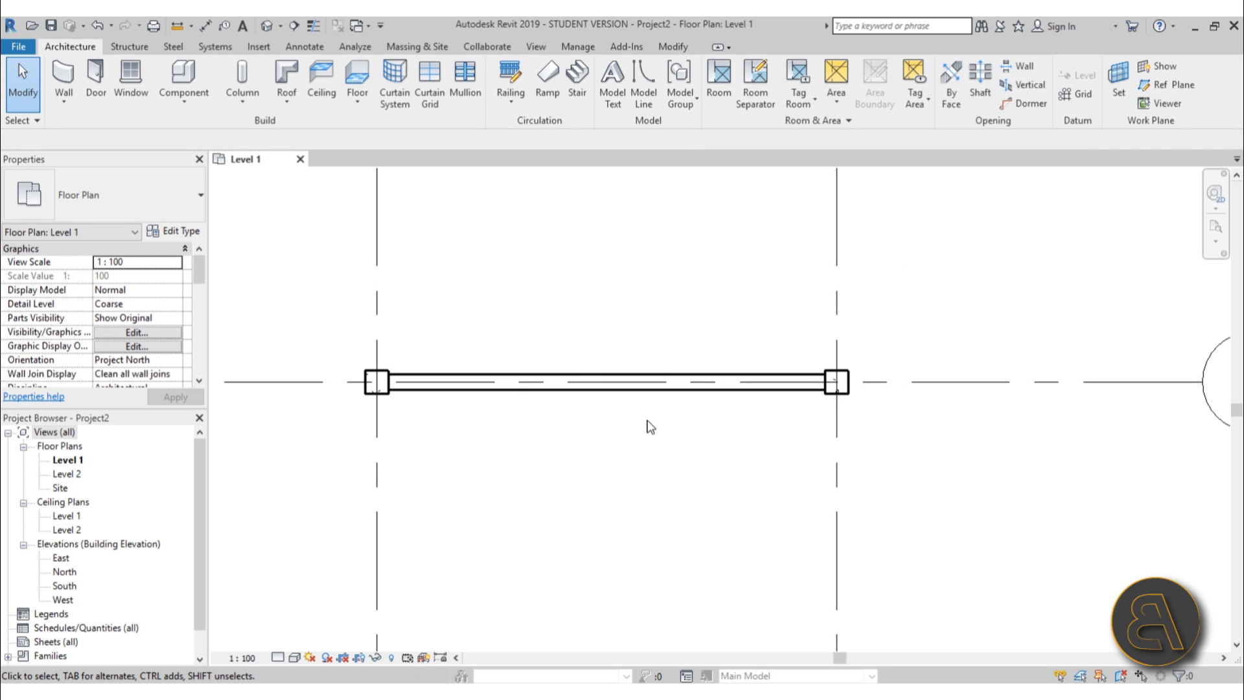
- Align the wall's upper face with the top face of the column at grid intersection B-1 and lock the alignment
{"action": "key", "text": "a"}
{"action": "key", "text": "l"}
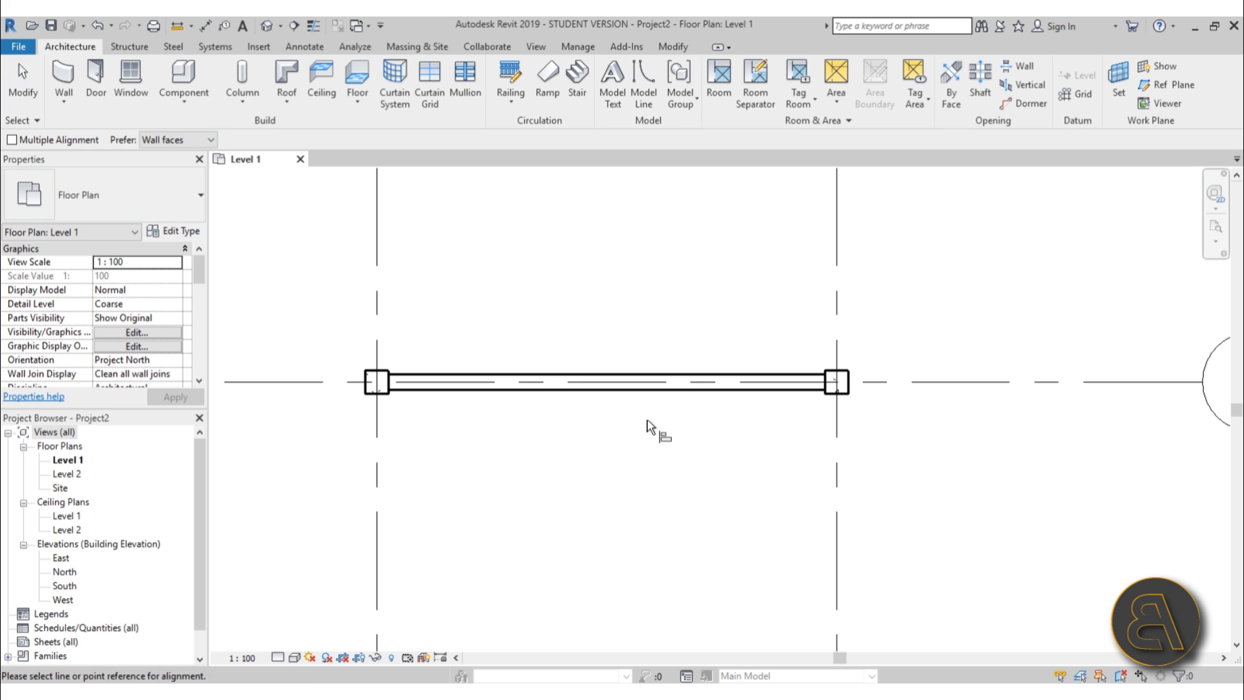
{"action": "left_click", "coordinate": [675, 52]}
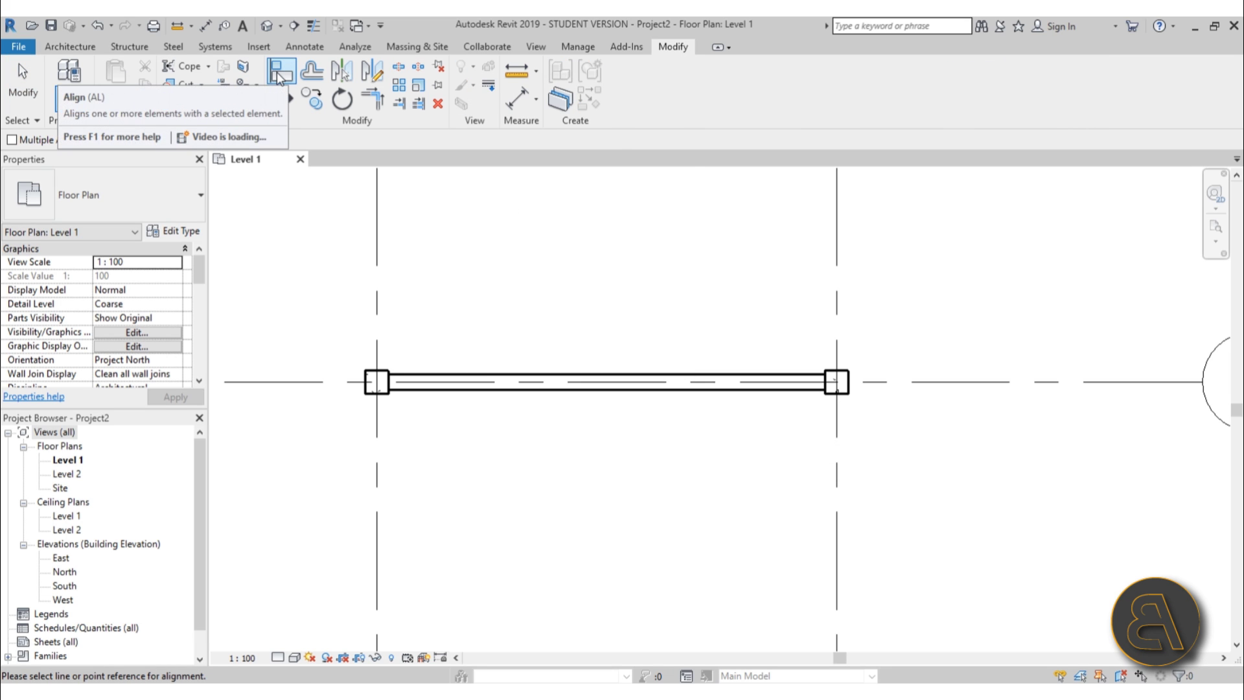
{"action": "scroll", "coordinate": [375, 377], "scroll_direction": "up", "scroll_amount": 3}
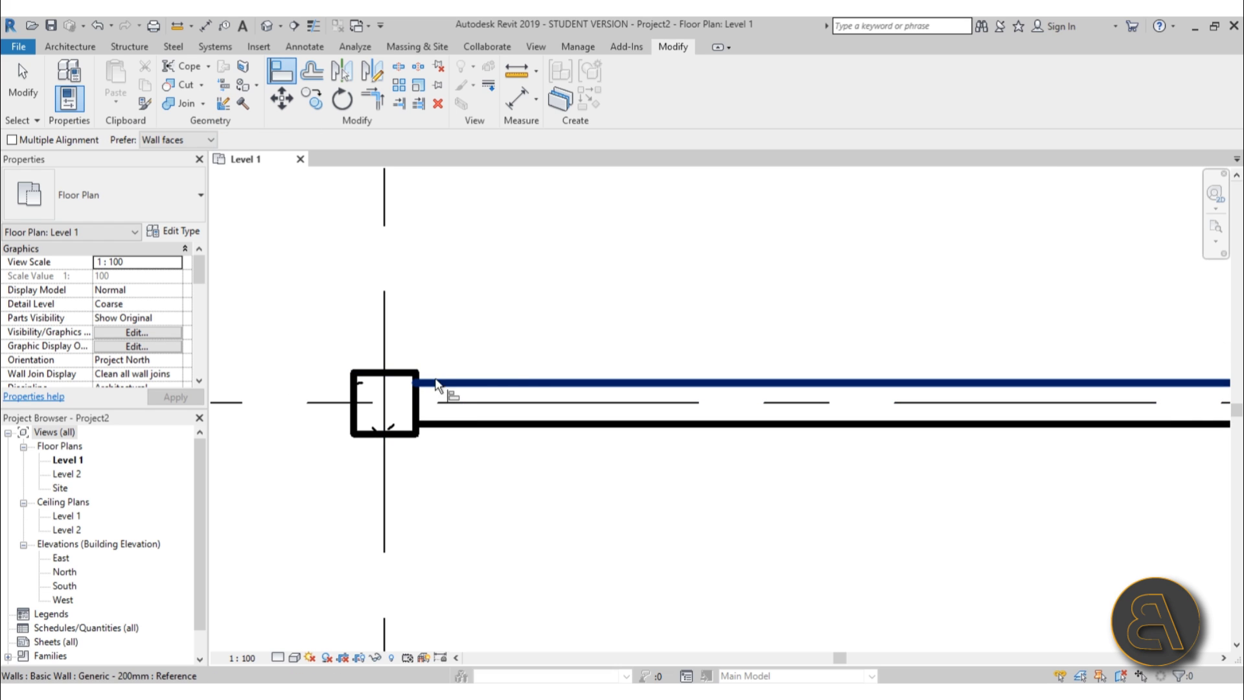
{"action": "left_click", "coordinate": [400, 374]}
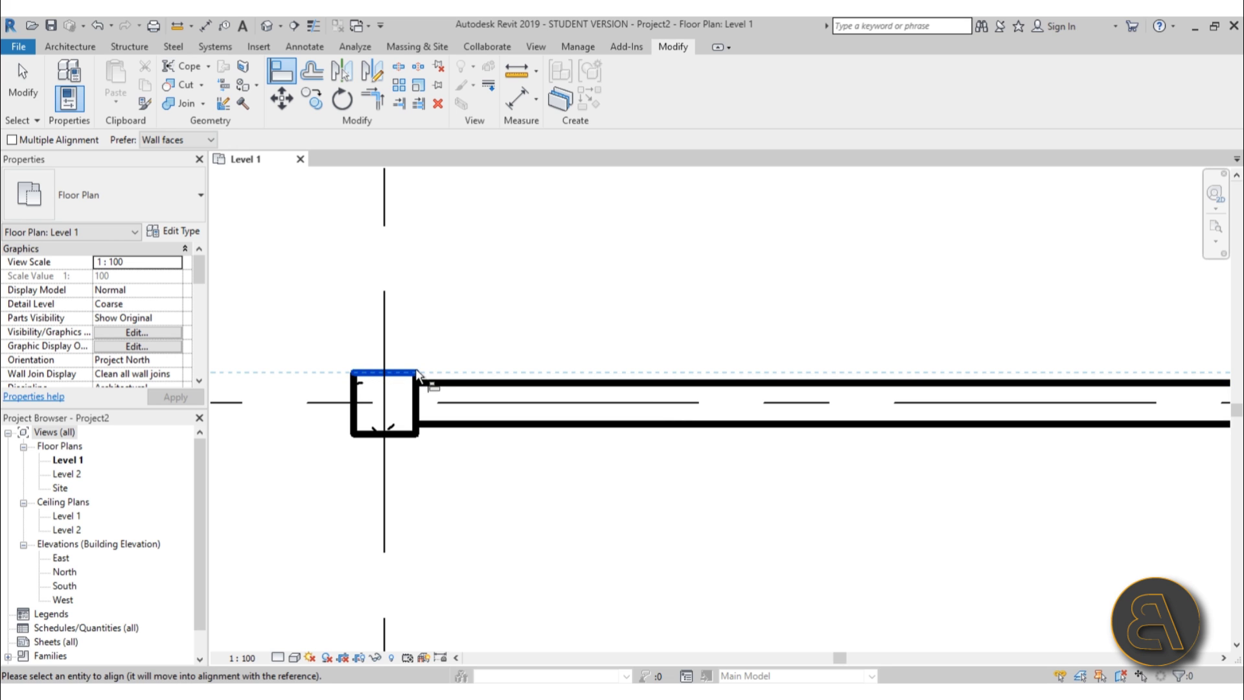
{"action": "left_click", "coordinate": [458, 388]}
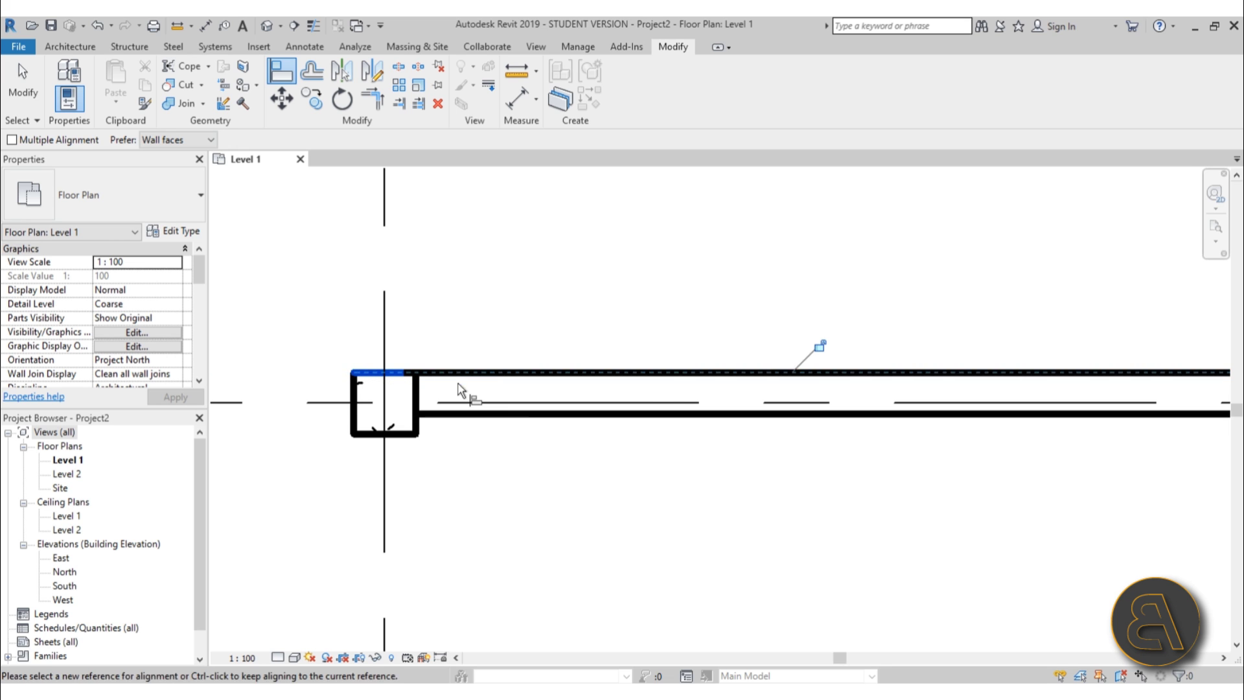
{"action": "left_click", "coordinate": [817, 347]}
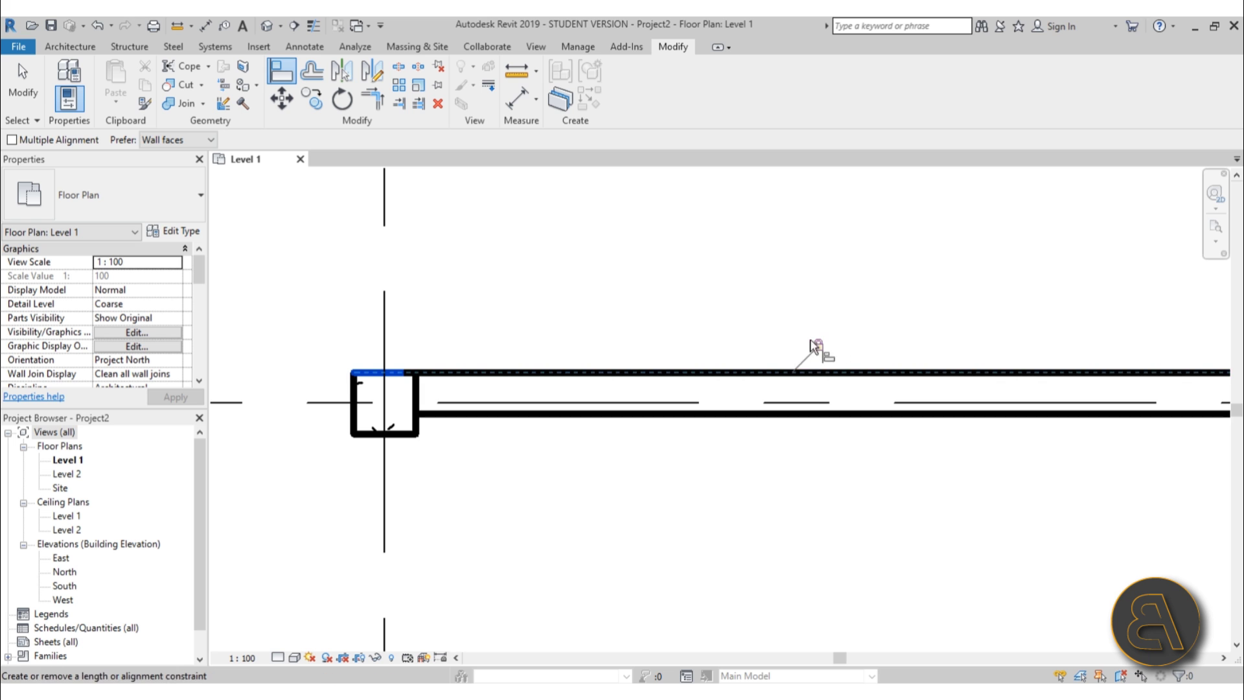
{"action": "left_click", "coordinate": [34, 108]}
- Move grid line B up to about 5900 mm from grid line A and inspect how the wall follows the columns
{"action": "scroll", "coordinate": [559, 289], "scroll_direction": "down", "scroll_amount": 5}
{"action": "scroll", "coordinate": [793, 328], "scroll_direction": "up", "scroll_amount": 2}
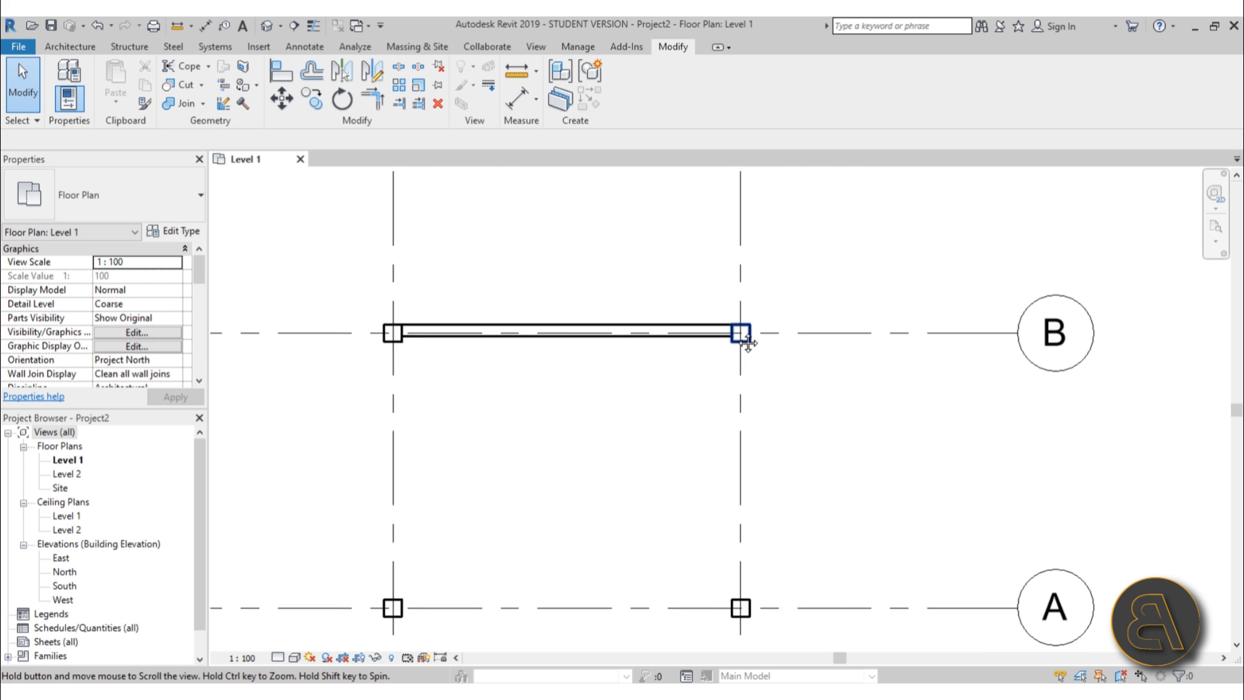
{"action": "mouse_move", "coordinate": [780, 340]}
{"action": "left_mouse_down"}
{"action": "mouse_move", "coordinate": [771, 255]}
{"action": "mouse_move", "coordinate": [763, 327]}
{"action": "left_mouse_up"}
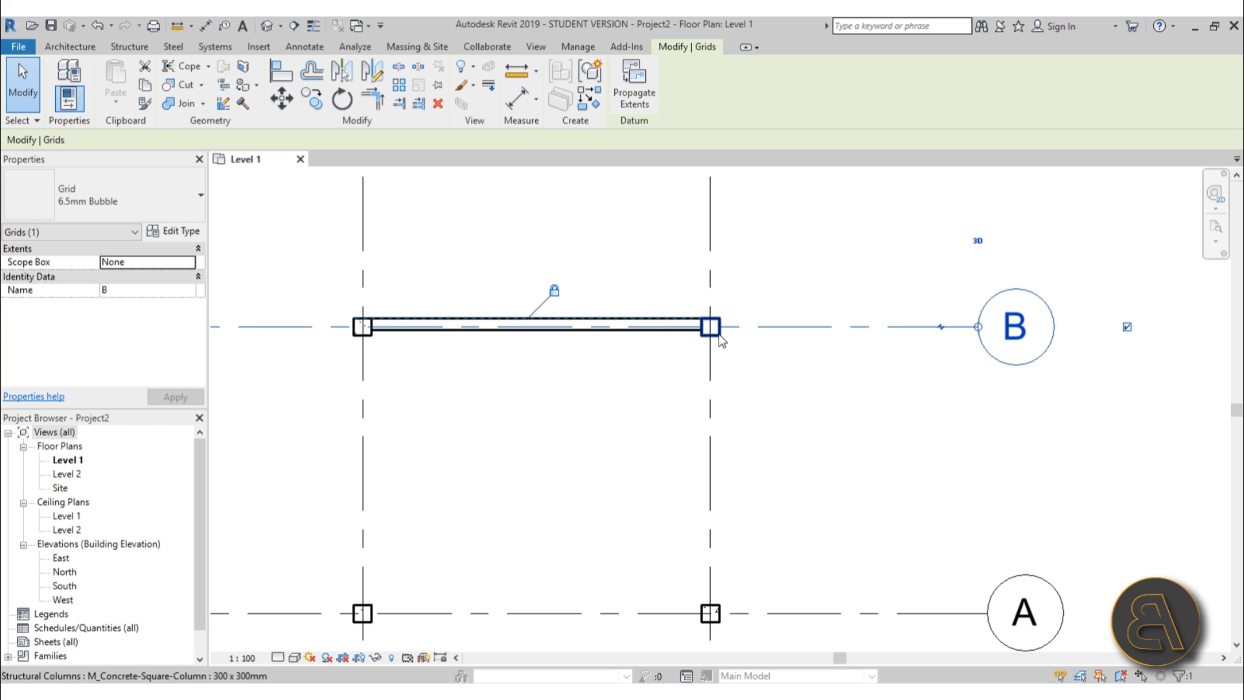
{"action": "left_click_drag", "start_coordinate": [744, 325], "coordinate": [716, 269]}
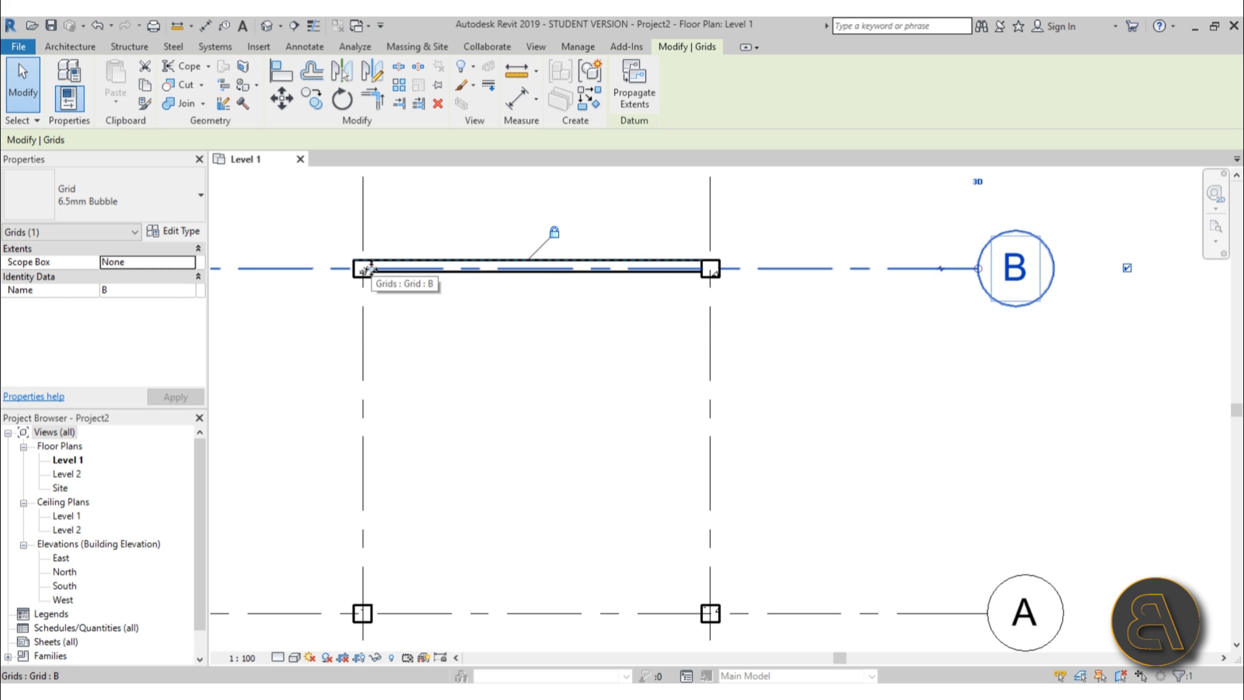
{"action": "scroll", "coordinate": [361, 267], "scroll_direction": "up", "scroll_amount": 3}
{"action": "scroll", "coordinate": [382, 275], "scroll_direction": "down", "scroll_amount": 2}
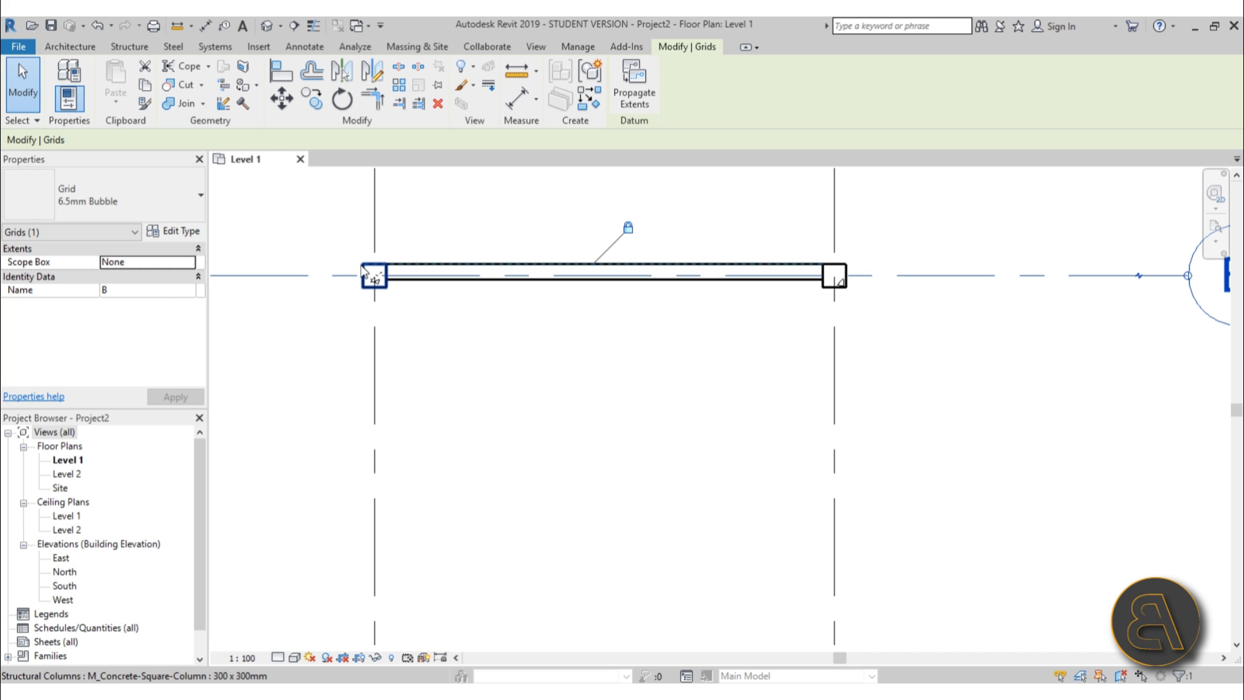
{"action": "scroll", "coordinate": [569, 269], "scroll_direction": "down", "scroll_amount": 3}
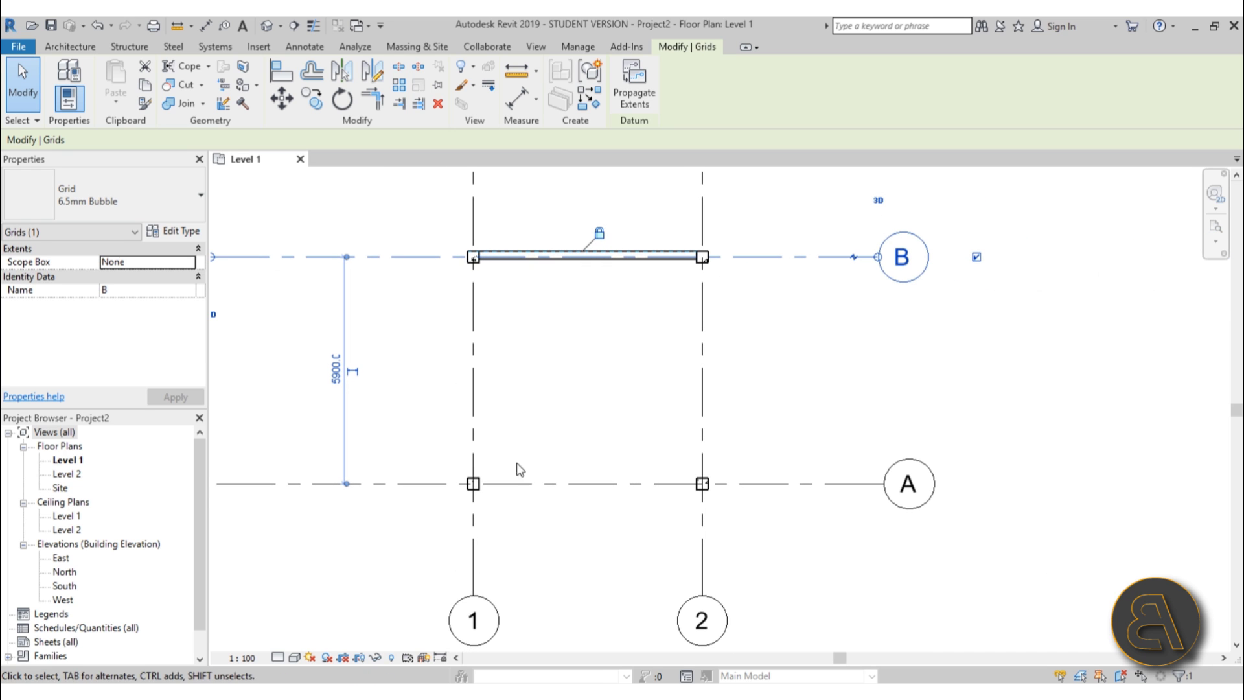
- Move grid line 1 and grid line 2 outward, away from both ends of the wall
{"action": "left_click", "coordinate": [473, 551]}
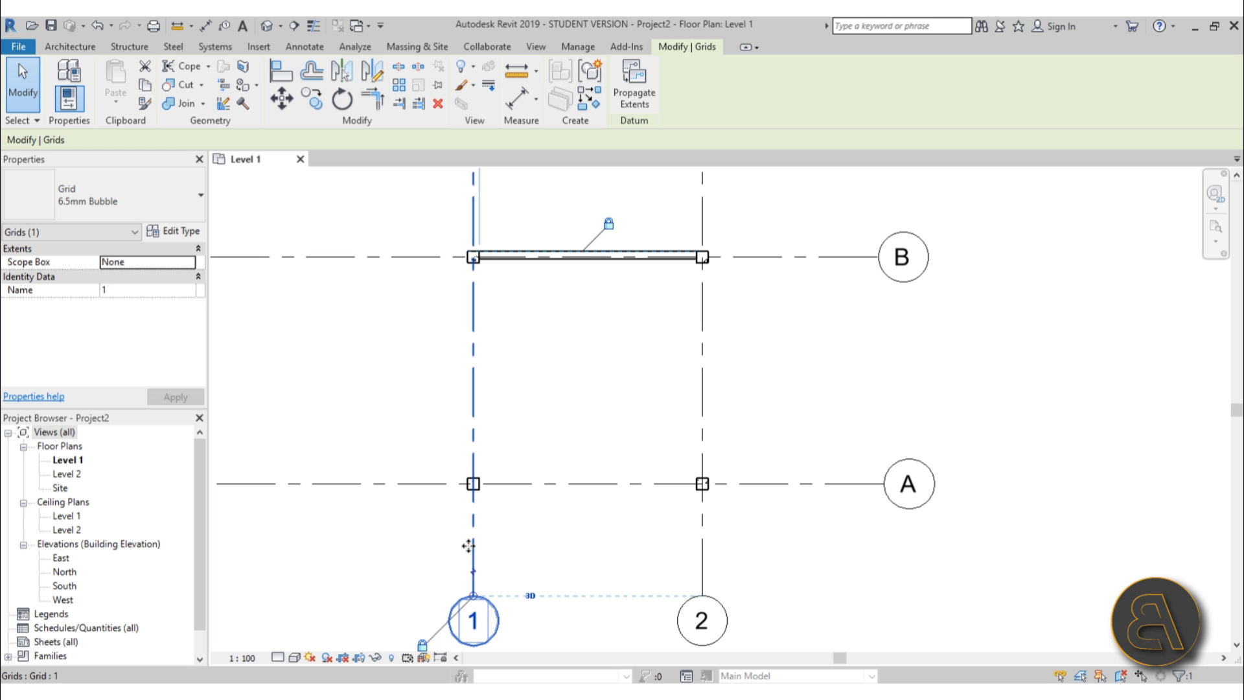
{"action": "left_click_drag", "start_coordinate": [463, 546], "coordinate": [417, 547]}
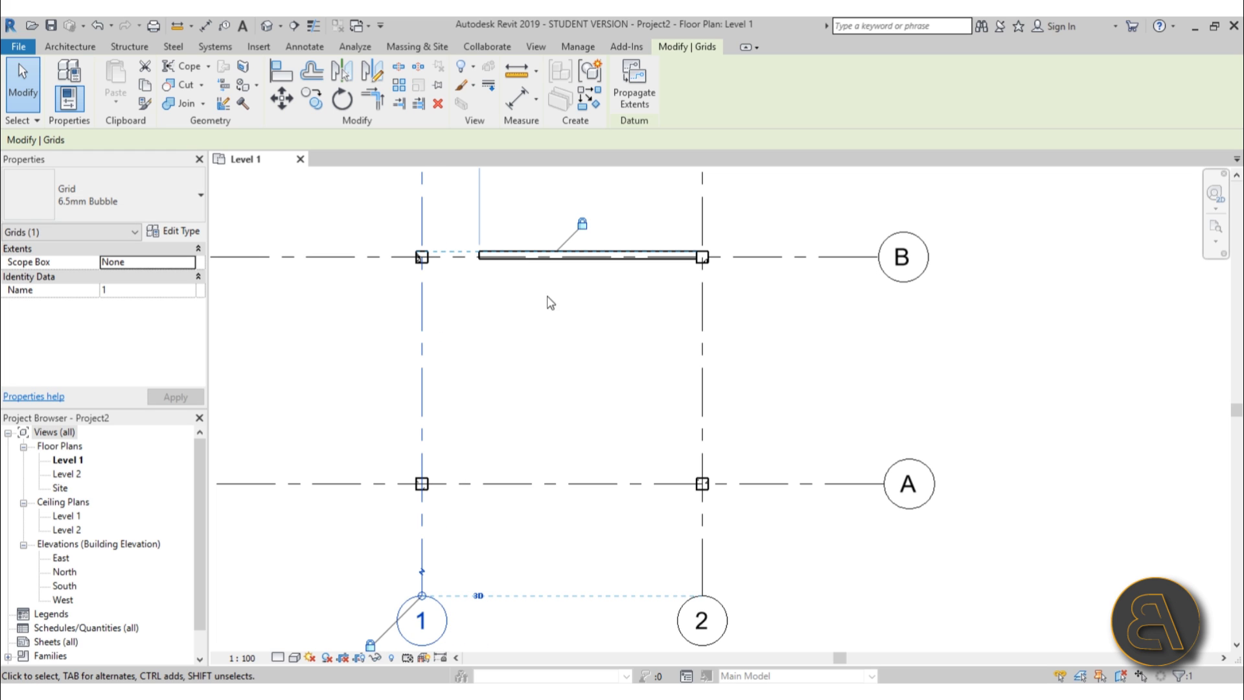
{"action": "left_click", "coordinate": [710, 327]}
{"action": "left_click_drag", "start_coordinate": [712, 326], "coordinate": [727, 328]}
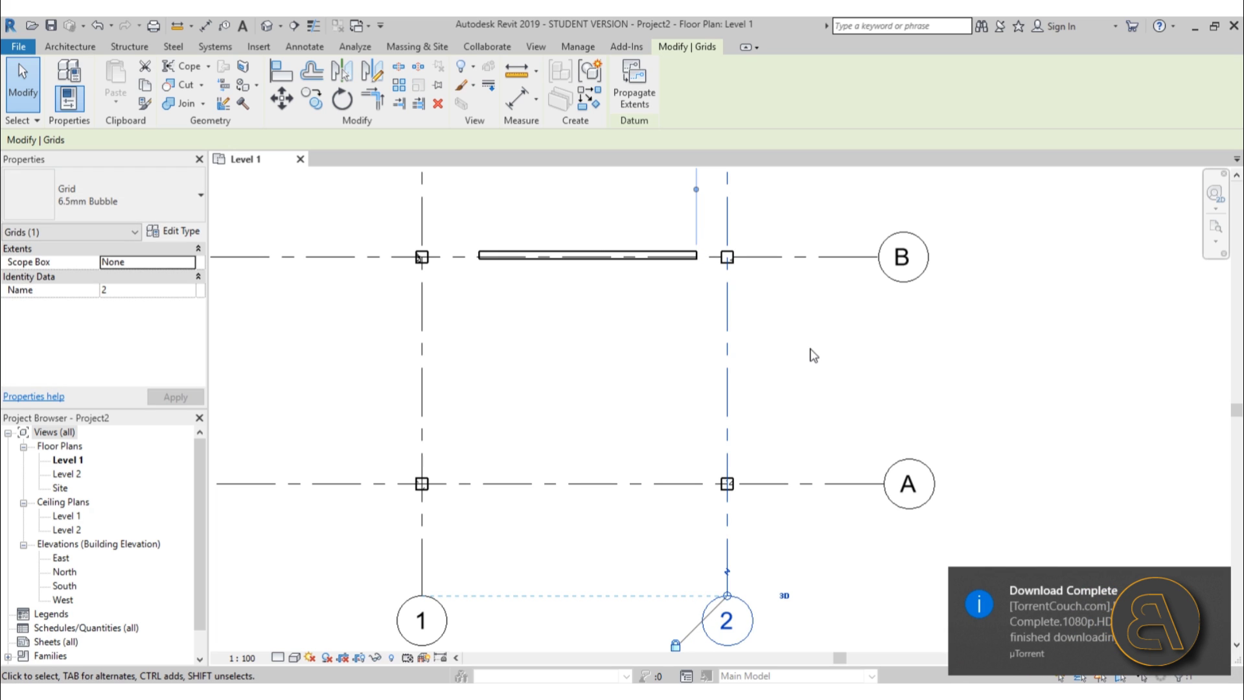
{"action": "left_click", "coordinate": [814, 355]}
{"action": "left_click", "coordinate": [1215, 583]}
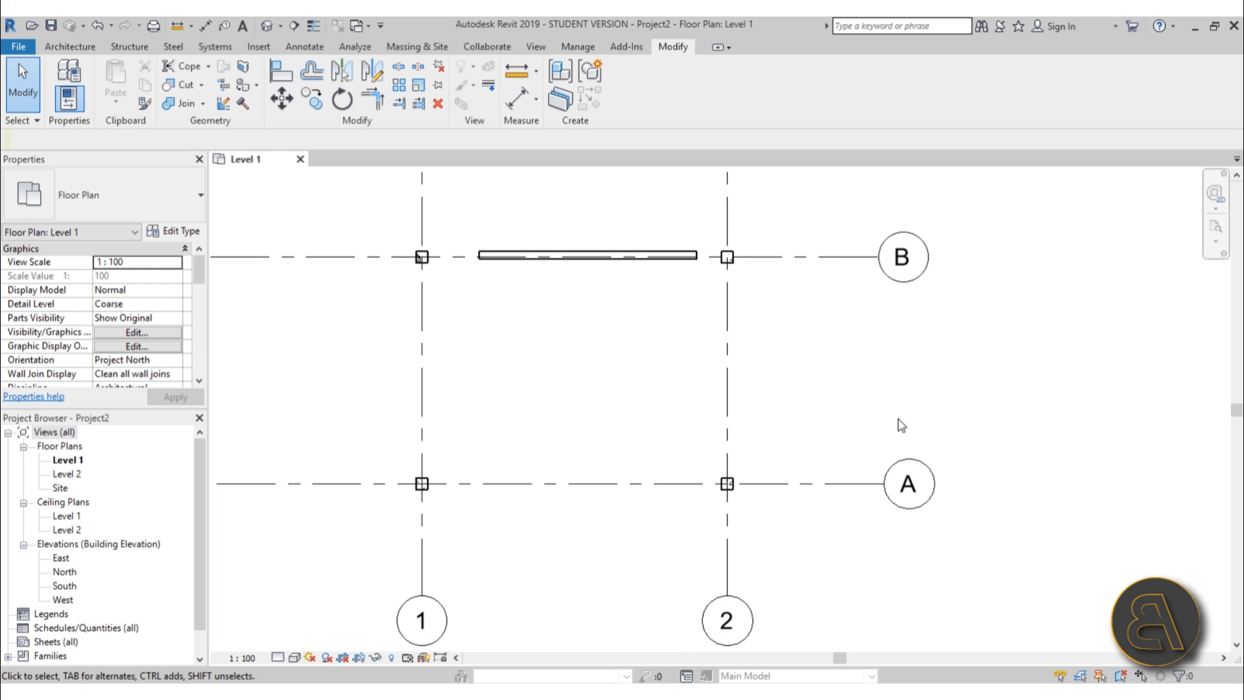
- Align both wall ends with the inner faces of the columns on grid line B and lock each alignment
{"action": "scroll", "coordinate": [632, 340], "scroll_direction": "up", "scroll_amount": 3}
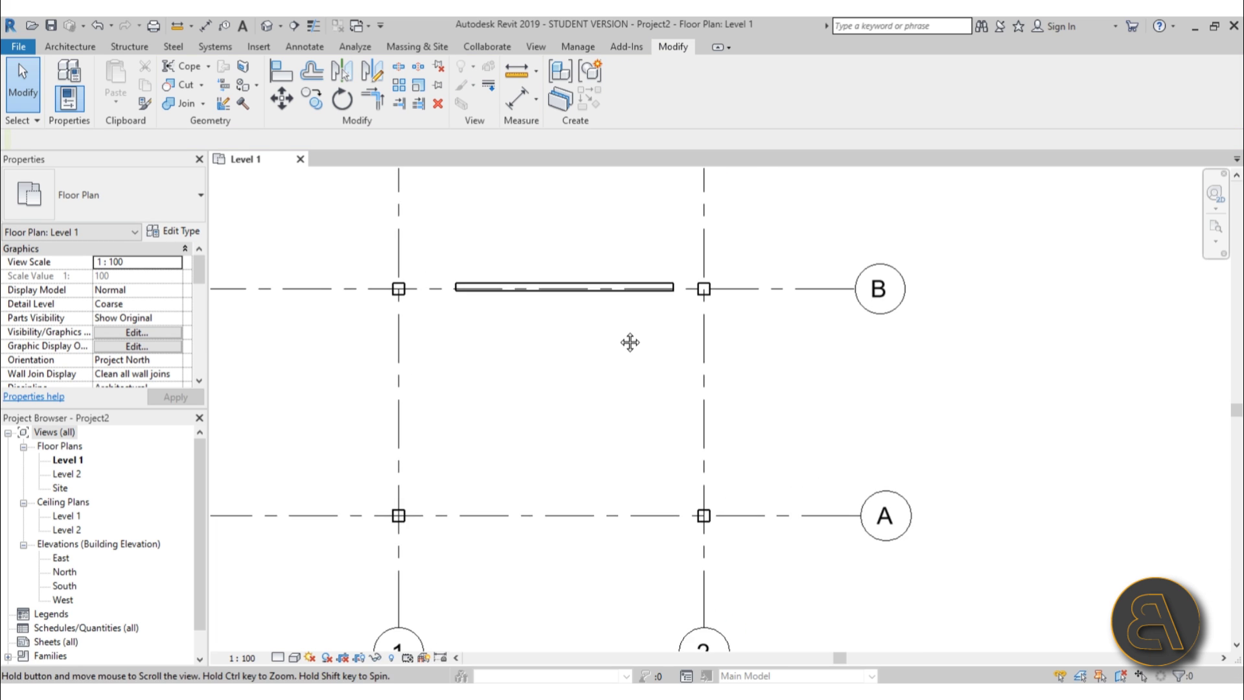
{"action": "key", "text": "a"}
{"action": "key", "text": "l"}
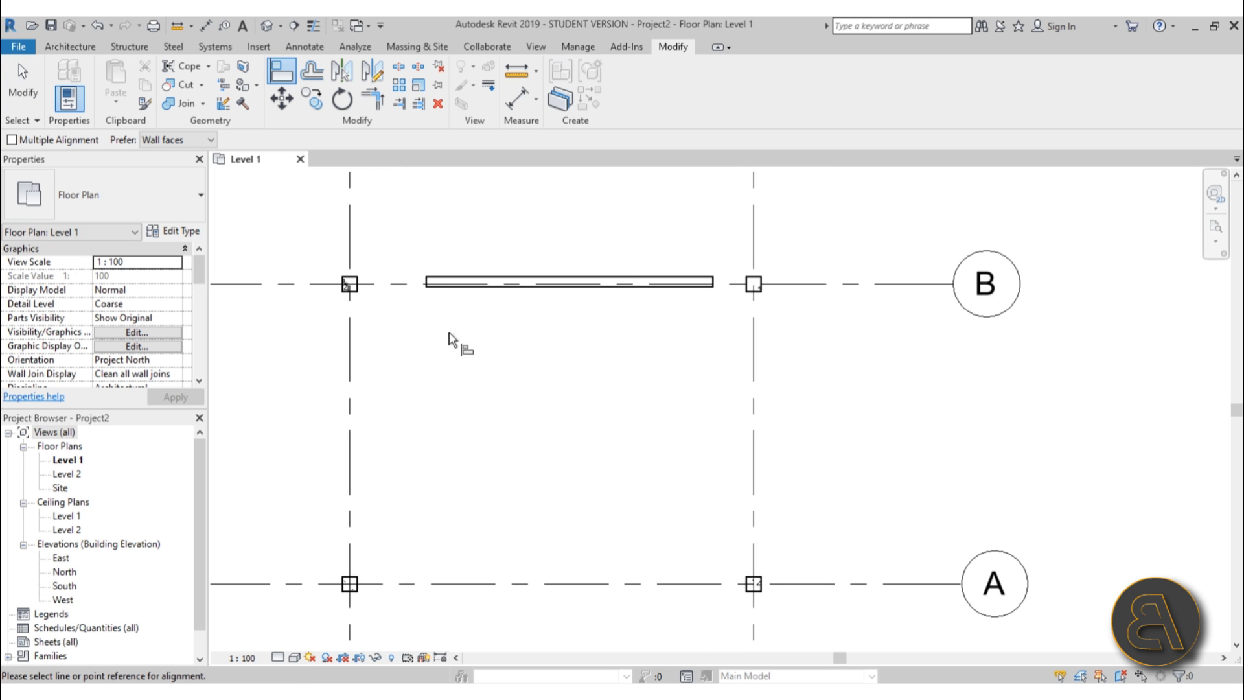
{"action": "scroll", "coordinate": [366, 298], "scroll_direction": "up", "scroll_amount": 2}
{"action": "left_click", "coordinate": [349, 277]}
{"action": "left_click", "coordinate": [466, 270]}
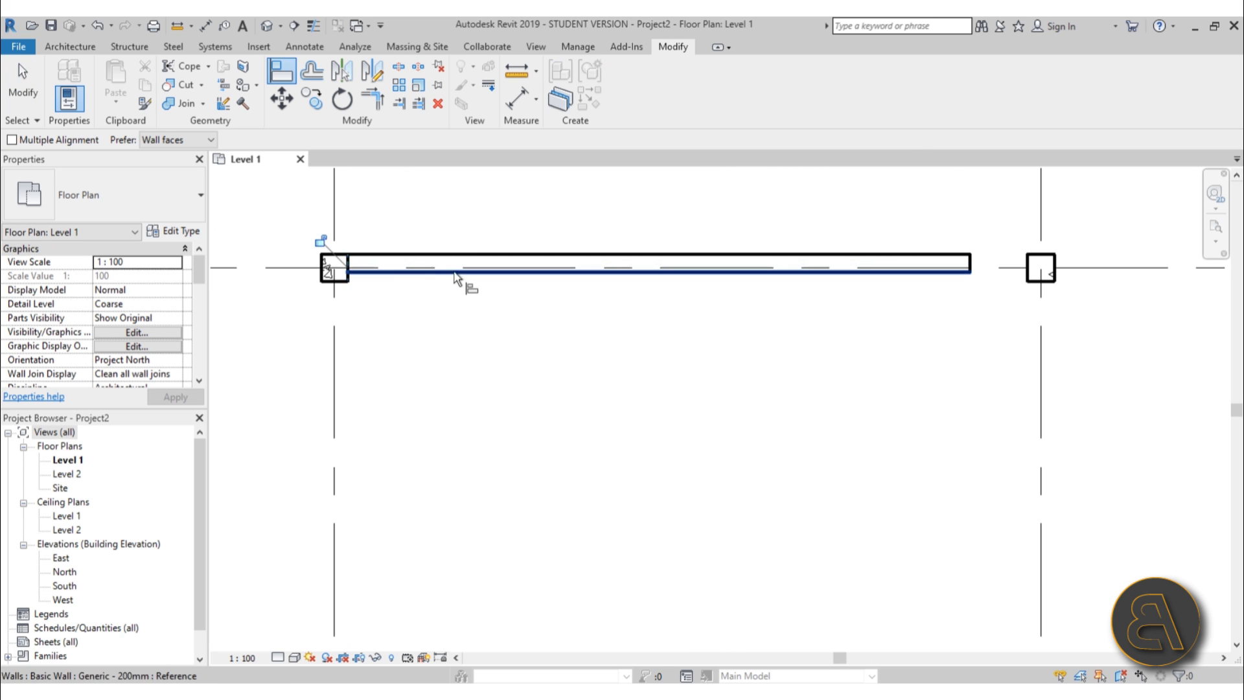
{"action": "left_click", "coordinate": [1030, 280]}
{"action": "left_click", "coordinate": [973, 269]}
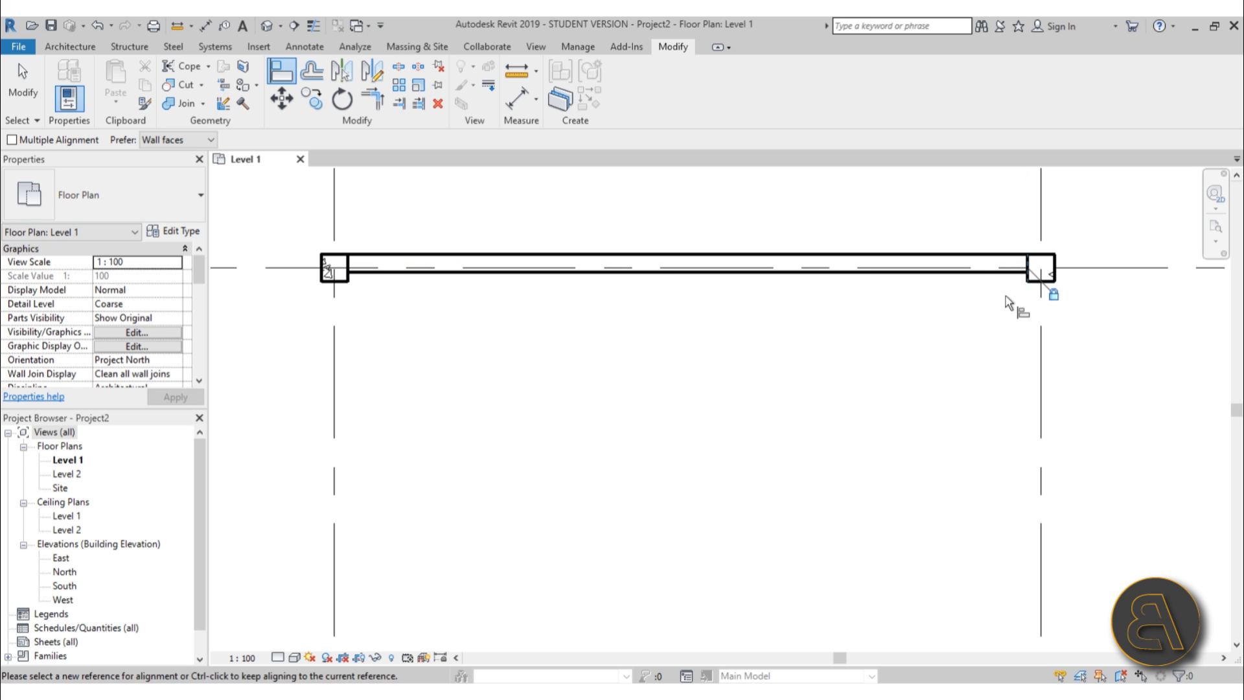
- Test the locked wall by moving grid line 2 inward and back outward, and grid line B up to 6400 mm from grid line A and back down
{"action": "scroll", "coordinate": [1037, 301], "scroll_direction": "down", "scroll_amount": 5}
{"action": "key", "text": "Escape"}
{"action": "left_click_drag", "start_coordinate": [745, 344], "coordinate": [621, 347]}
{"action": "left_click_drag", "start_coordinate": [772, 274], "coordinate": [700, 255]}
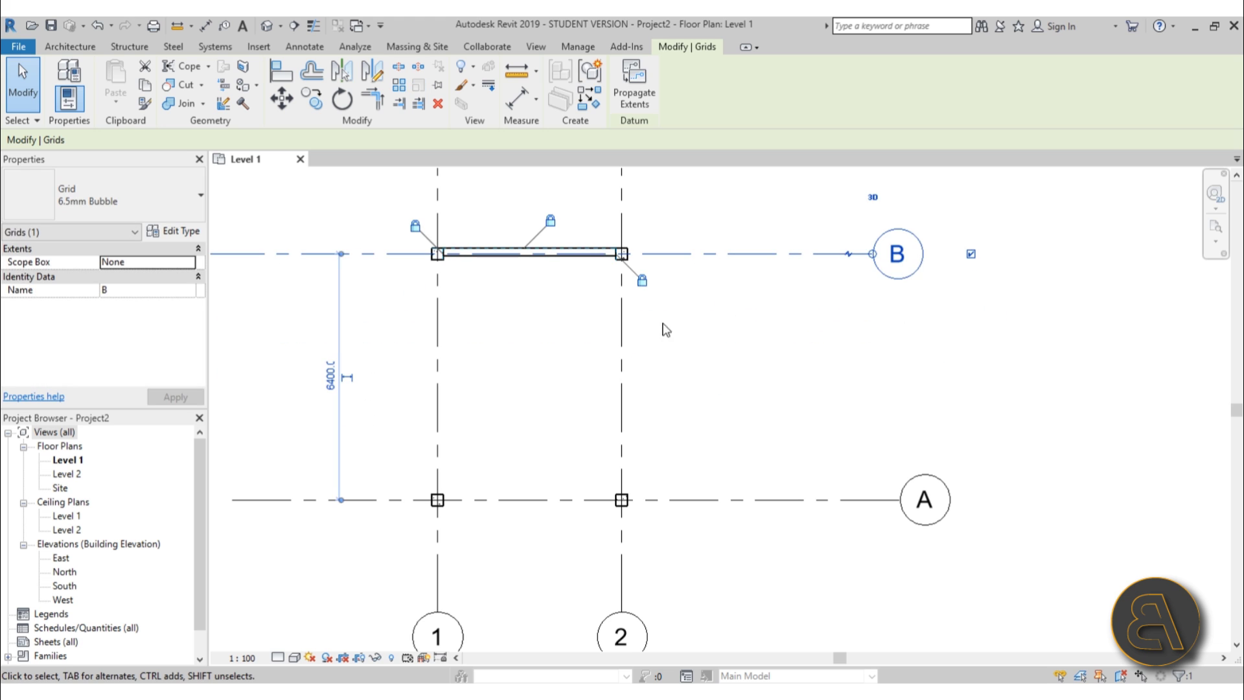
{"action": "key", "text": "Escape"}
{"action": "left_click_drag", "start_coordinate": [622, 343], "coordinate": [678, 342]}
{"action": "left_click_drag", "start_coordinate": [738, 257], "coordinate": [741, 311]}
{"action": "key", "text": "Escape"}
- Start a Generic Floor - 400mm and sketch a rectangular boundary from the outer corner of column B-1 to the outer corner of column A-2
{"action": "middle_click_drag", "start_coordinate": [601, 377], "coordinate": [609, 352]}
{"action": "scroll", "coordinate": [507, 356], "scroll_direction": "up", "scroll_amount": 1}
{"action": "scroll", "coordinate": [507, 356], "scroll_direction": "up", "scroll_amount": 1}
{"action": "middle_click_drag", "start_coordinate": [528, 353], "coordinate": [519, 379]}
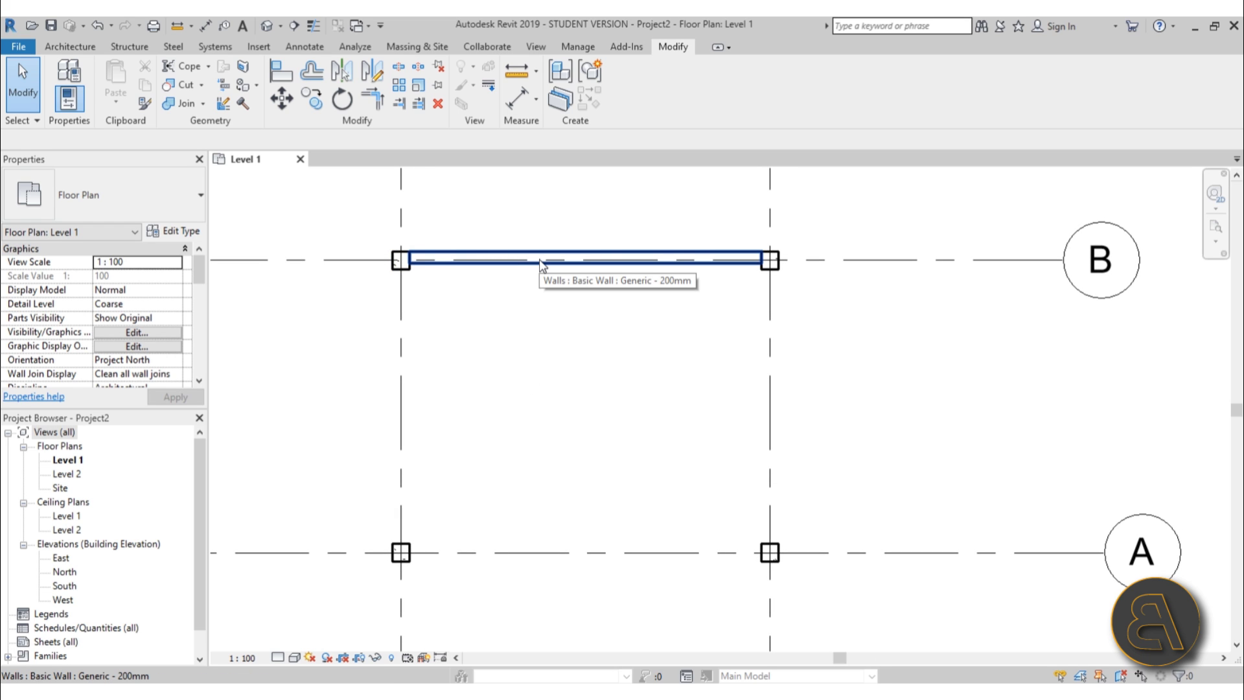
{"action": "left_click", "coordinate": [77, 47]}
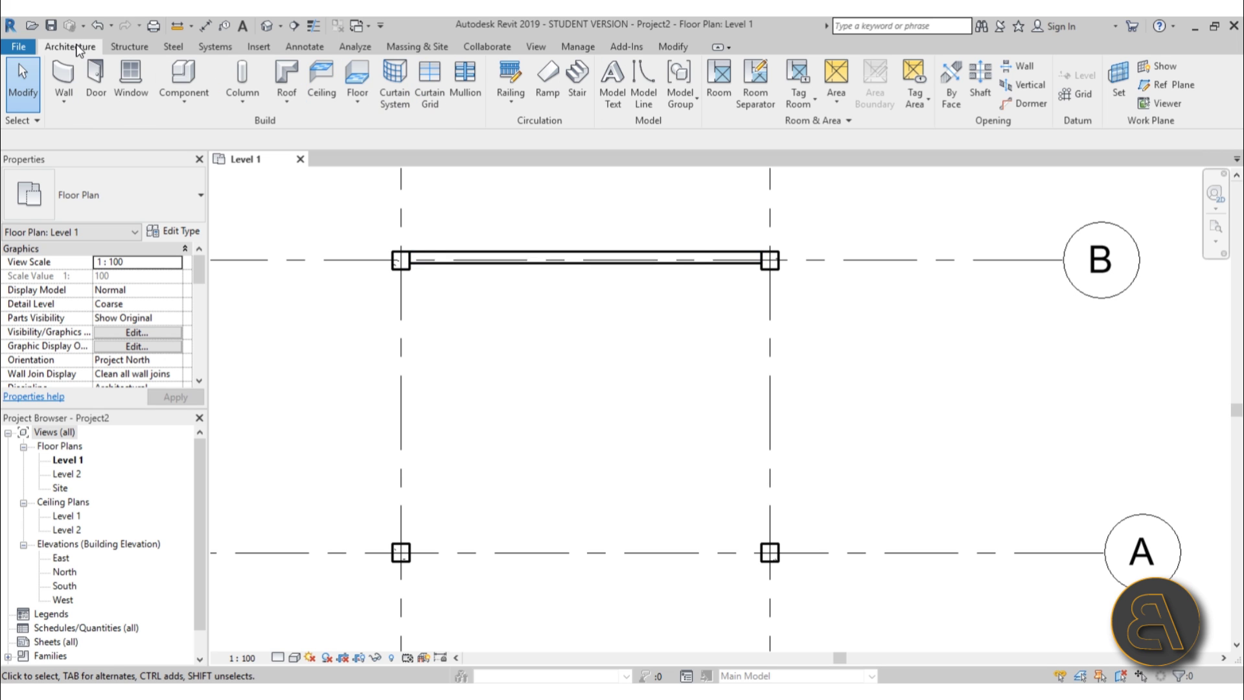
{"action": "left_click", "coordinate": [361, 80]}
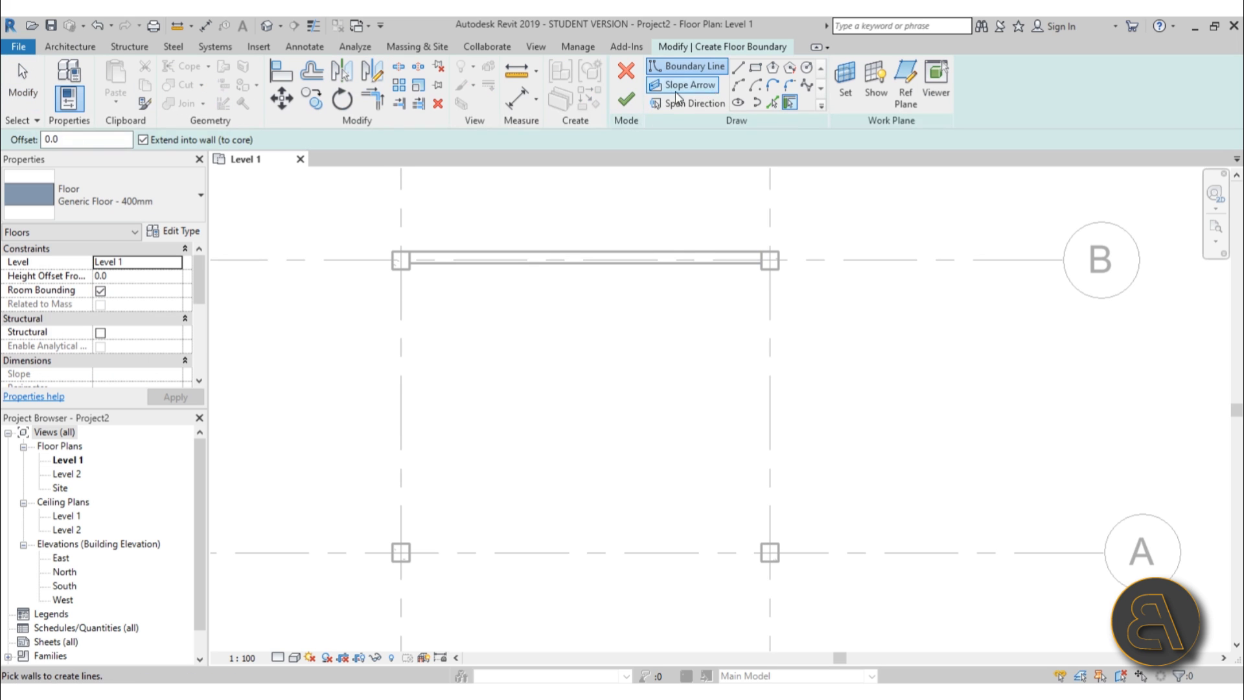
{"action": "left_click", "coordinate": [756, 67]}
{"action": "scroll", "coordinate": [397, 263], "scroll_direction": "up", "scroll_amount": 3}
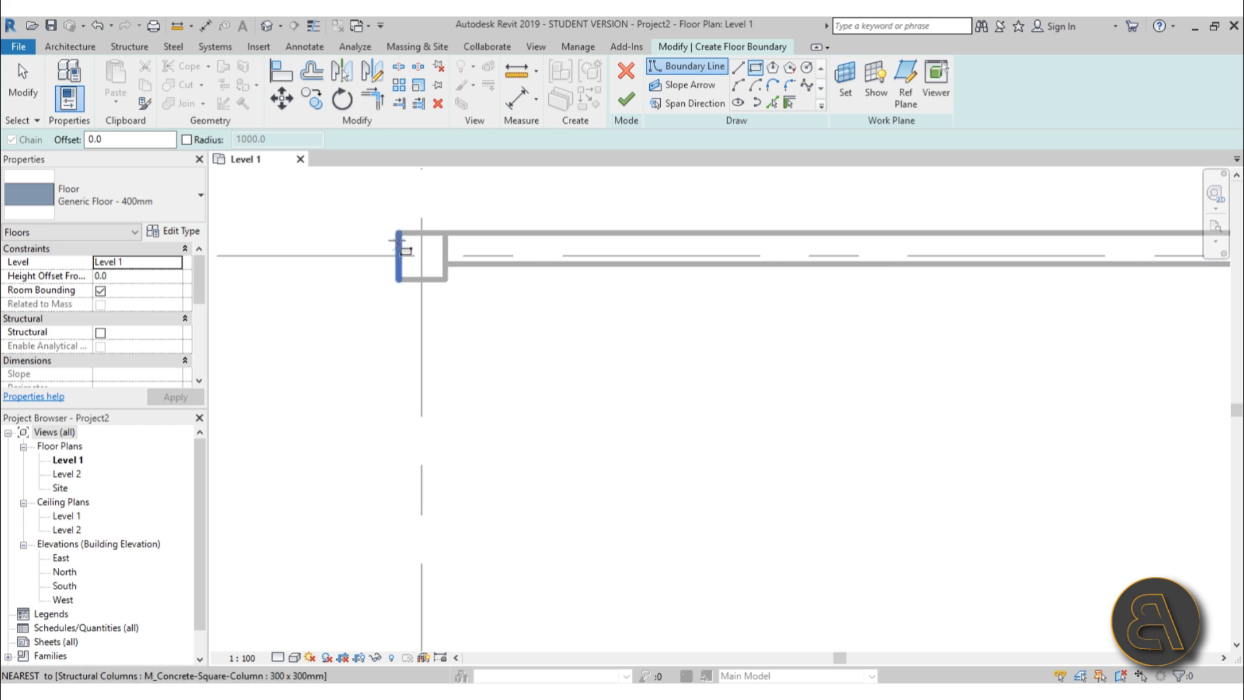
{"action": "left_click", "coordinate": [398, 232]}
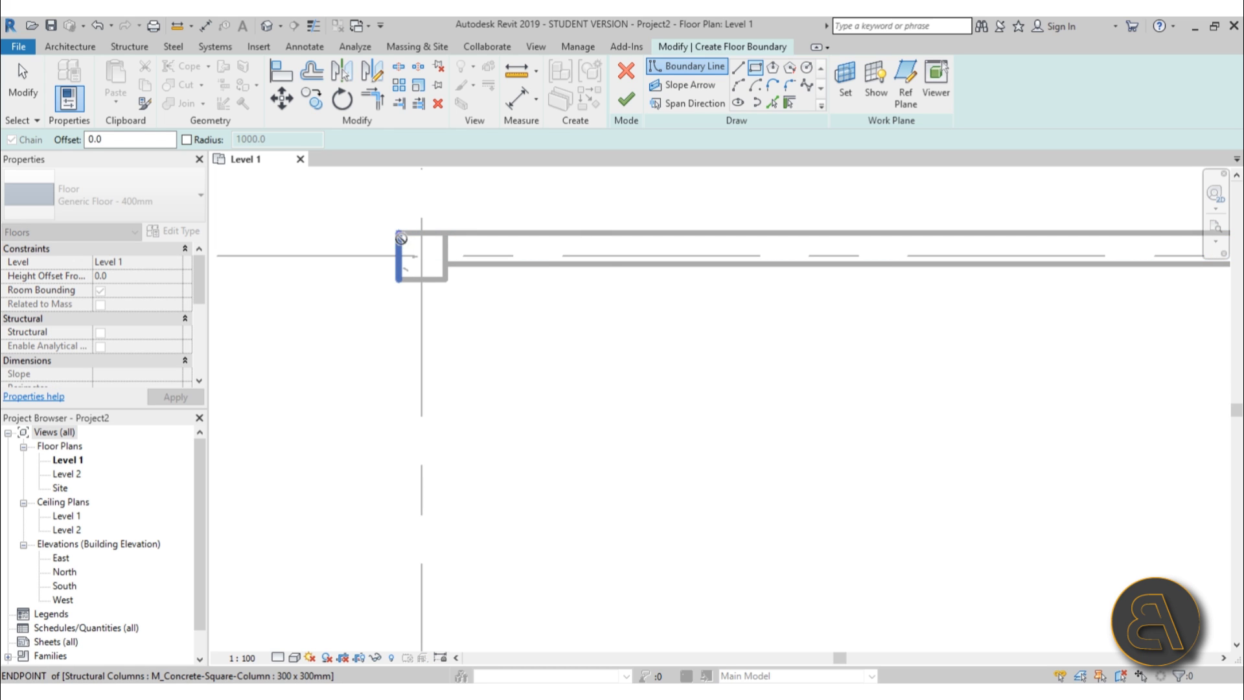
{"action": "scroll", "coordinate": [444, 266], "scroll_direction": "down", "scroll_amount": 4}
{"action": "scroll", "coordinate": [666, 447], "scroll_direction": "up", "scroll_amount": 4}
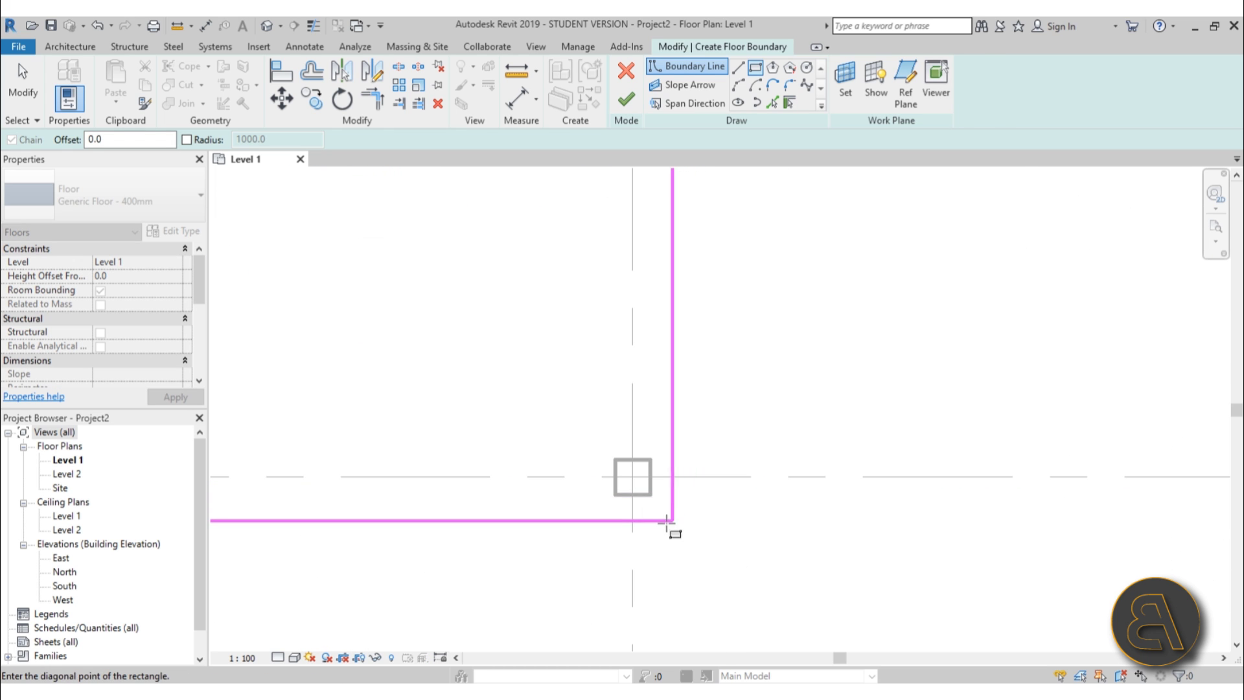
{"action": "left_click", "coordinate": [650, 494]}
{"action": "scroll", "coordinate": [888, 389], "scroll_direction": "down", "scroll_amount": 4}
{"action": "scroll", "coordinate": [725, 398], "scroll_direction": "up", "scroll_amount": 1}
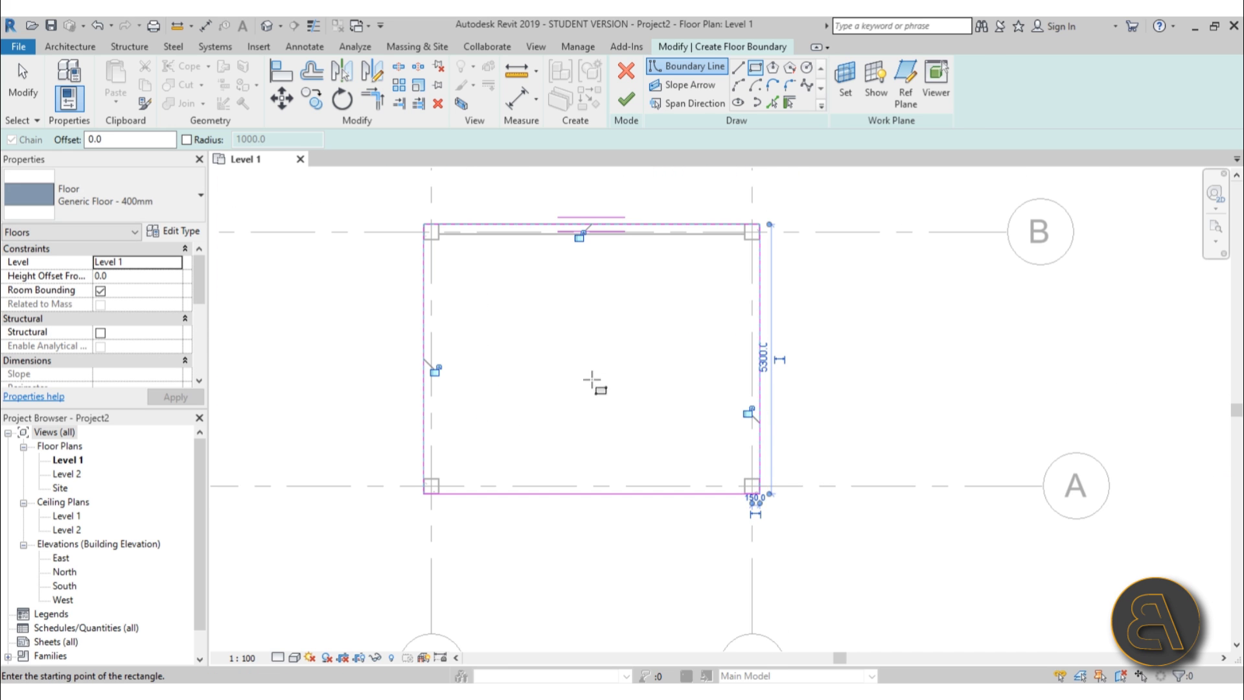
- Lock the floor boundary lines along grid line 1, grid line B and grid line 2 to their adjoining faces and finish the floor
{"action": "scroll", "coordinate": [594, 379], "scroll_direction": "up", "scroll_amount": 1}
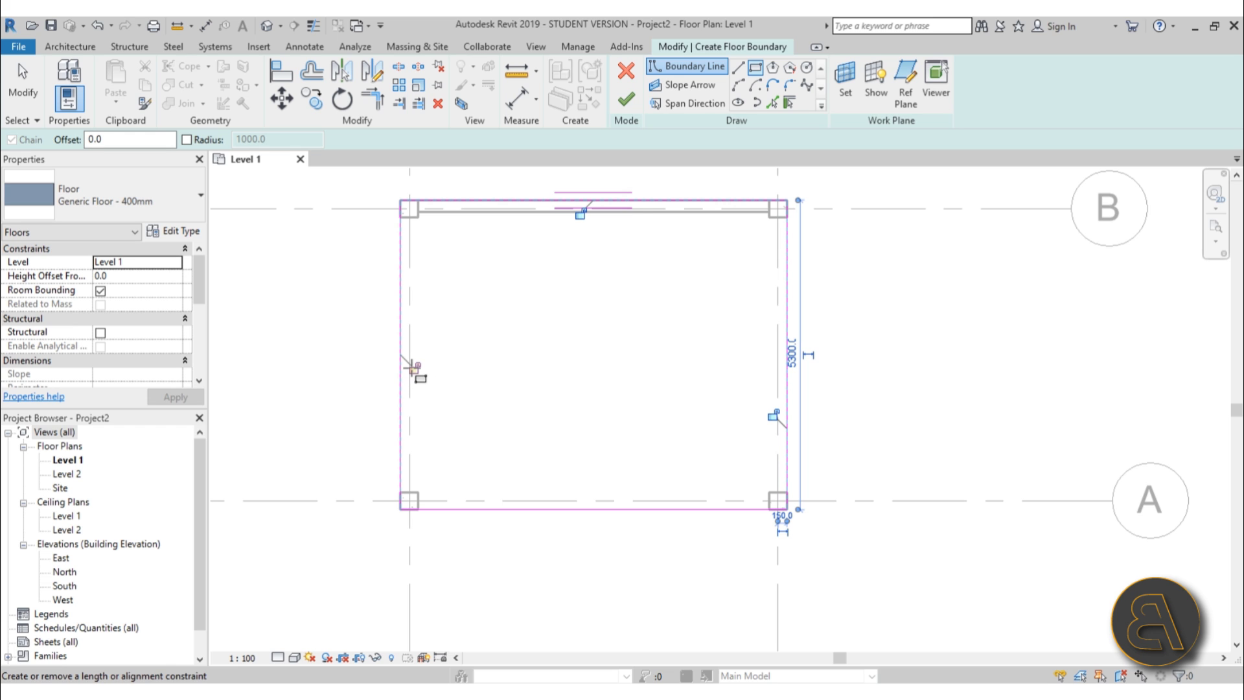
{"action": "scroll", "coordinate": [413, 368], "scroll_direction": "up", "scroll_amount": 2}
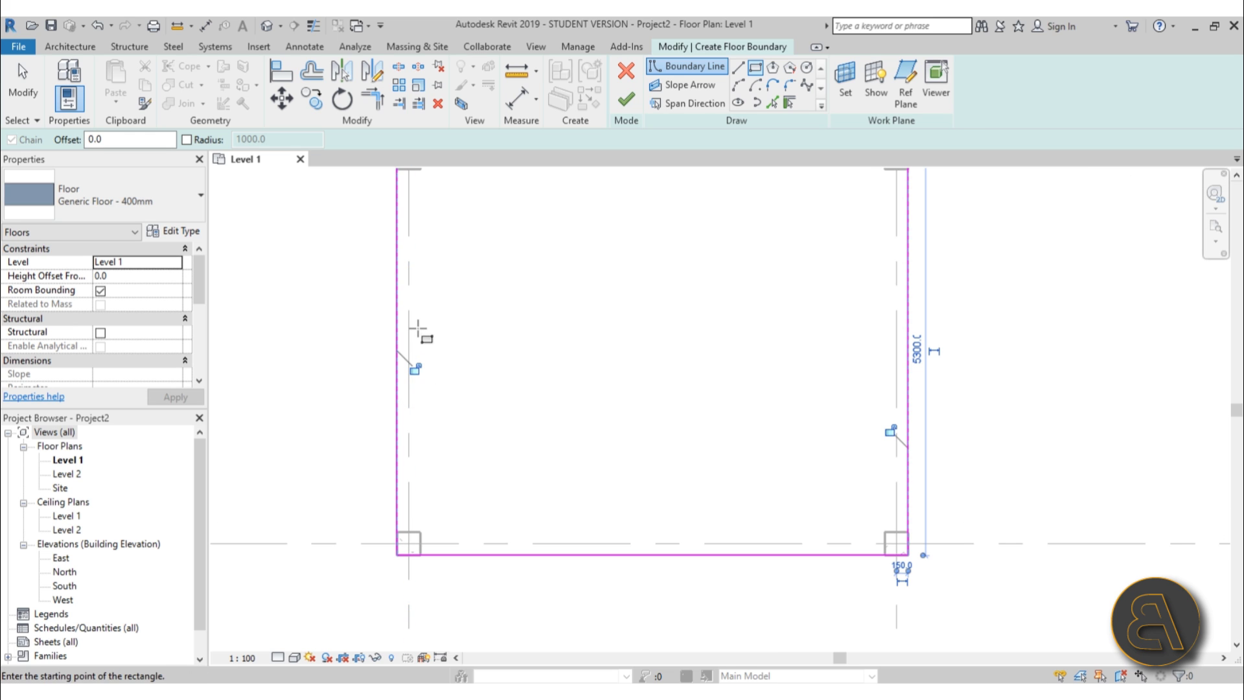
{"action": "scroll", "coordinate": [417, 329], "scroll_direction": "down", "scroll_amount": 2}
{"action": "scroll", "coordinate": [417, 361], "scroll_direction": "up", "scroll_amount": 2}
{"action": "scroll", "coordinate": [417, 361], "scroll_direction": "down", "scroll_amount": 3}
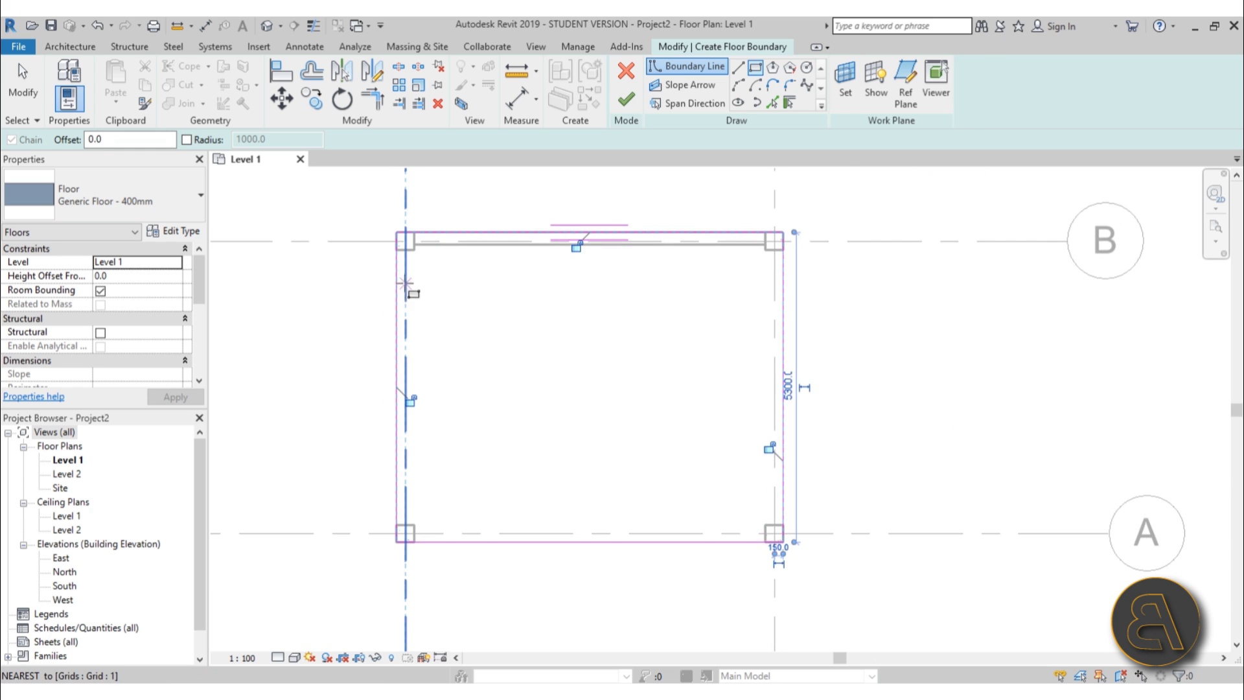
{"action": "scroll", "coordinate": [405, 285], "scroll_direction": "up", "scroll_amount": 1}
{"action": "scroll", "coordinate": [396, 215], "scroll_direction": "up", "scroll_amount": 2}
{"action": "scroll", "coordinate": [578, 269], "scroll_direction": "down", "scroll_amount": 3}
{"action": "scroll", "coordinate": [613, 424], "scroll_direction": "up", "scroll_amount": 3}
{"action": "scroll", "coordinate": [674, 453], "scroll_direction": "down", "scroll_amount": 3}
{"action": "scroll", "coordinate": [396, 259], "scroll_direction": "up", "scroll_amount": 3}
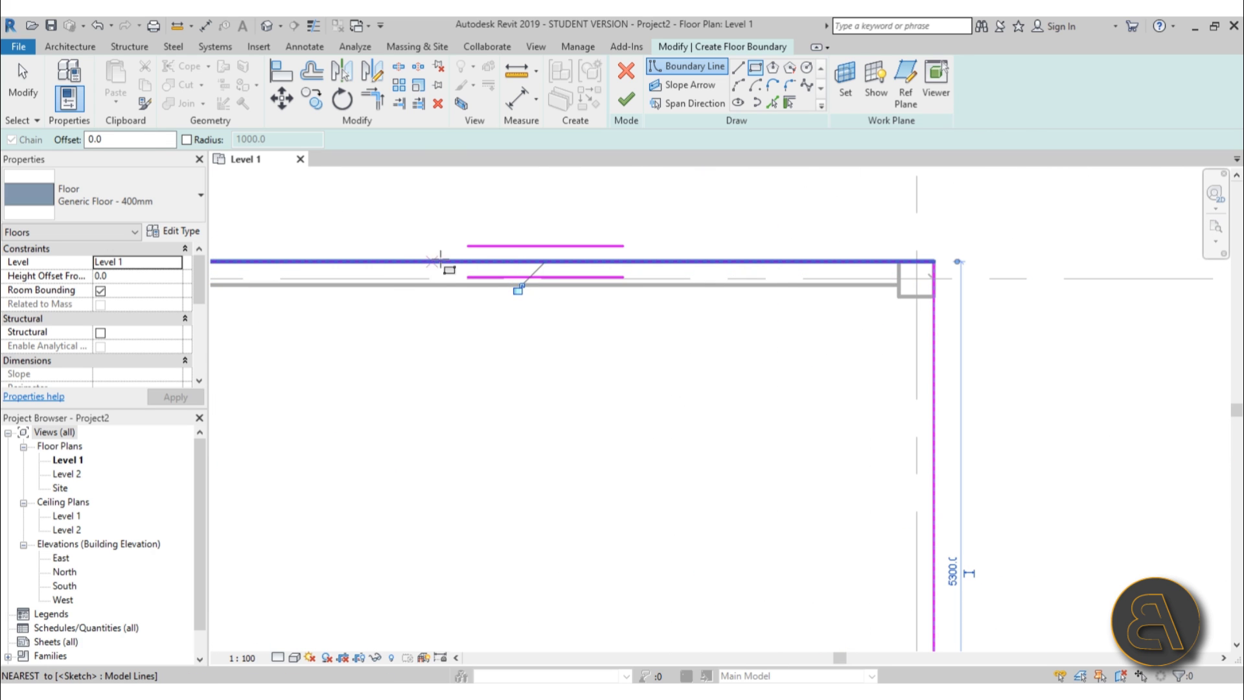
{"action": "scroll", "coordinate": [470, 265], "scroll_direction": "down", "scroll_amount": 2}
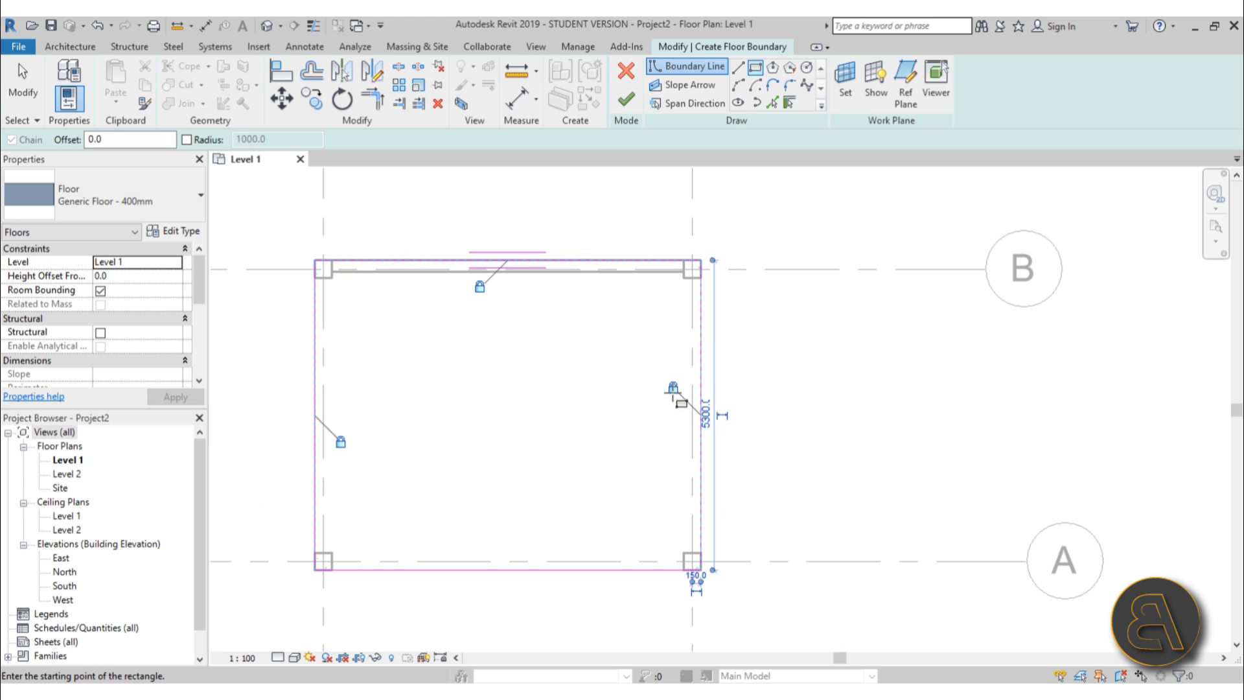
{"action": "left_click", "coordinate": [640, 97]}
- Test the floor by moving grid line A down, grid line 2 inward, grid line B toward A, and grid line 1 outward
{"action": "scroll", "coordinate": [652, 256], "scroll_direction": "down", "scroll_amount": 1}
{"action": "left_click_drag", "start_coordinate": [745, 457], "coordinate": [740, 496]}
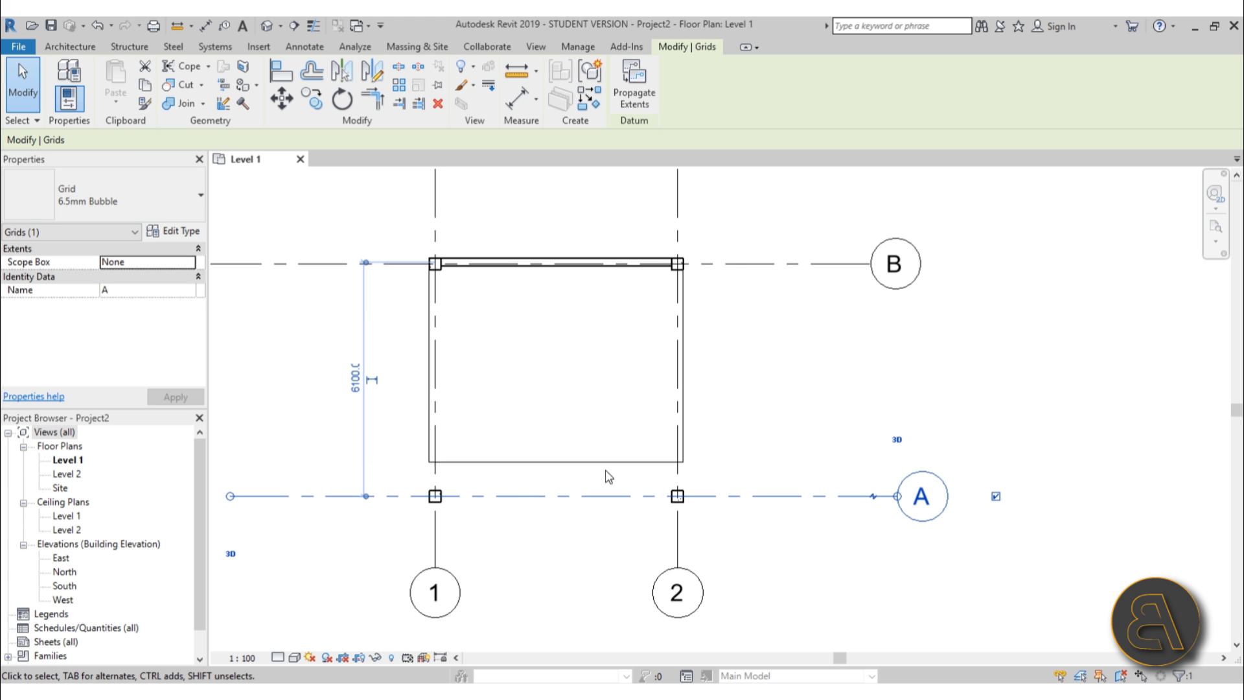
{"action": "left_click_drag", "start_coordinate": [678, 557], "coordinate": [626, 539]}
{"action": "left_click_drag", "start_coordinate": [742, 277], "coordinate": [732, 315]}
{"action": "left_click_drag", "start_coordinate": [435, 519], "coordinate": [367, 518]}
- Edit the floor boundary to align its lower line with the outer faces of the grid line A columns, lock it and finish the floor
{"action": "scroll", "coordinate": [384, 503], "scroll_direction": "up", "scroll_amount": 3}
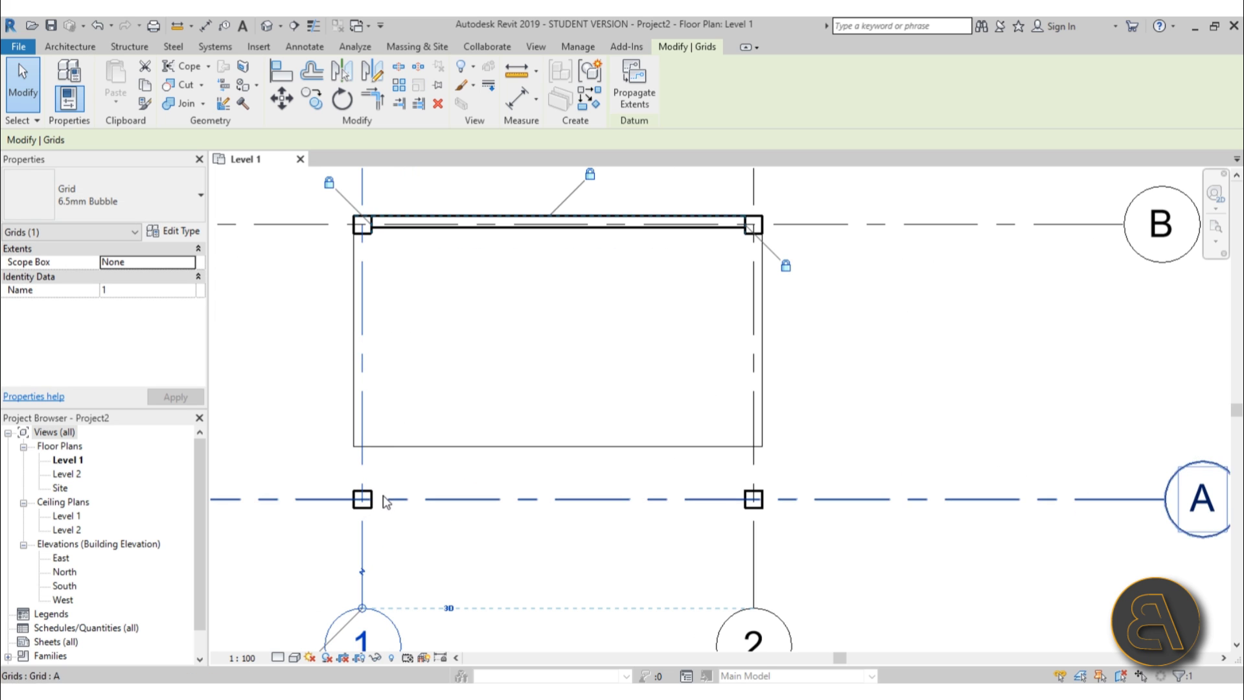
{"action": "left_click", "coordinate": [379, 446]}
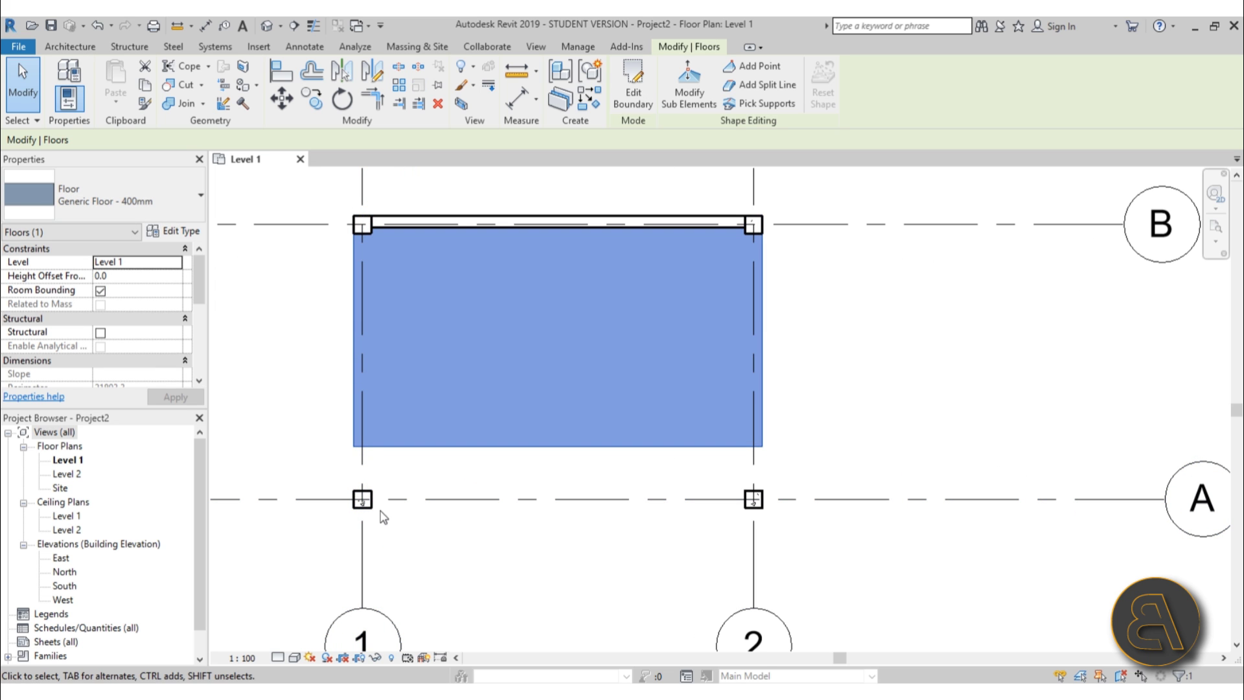
{"action": "left_click", "coordinate": [633, 97]}
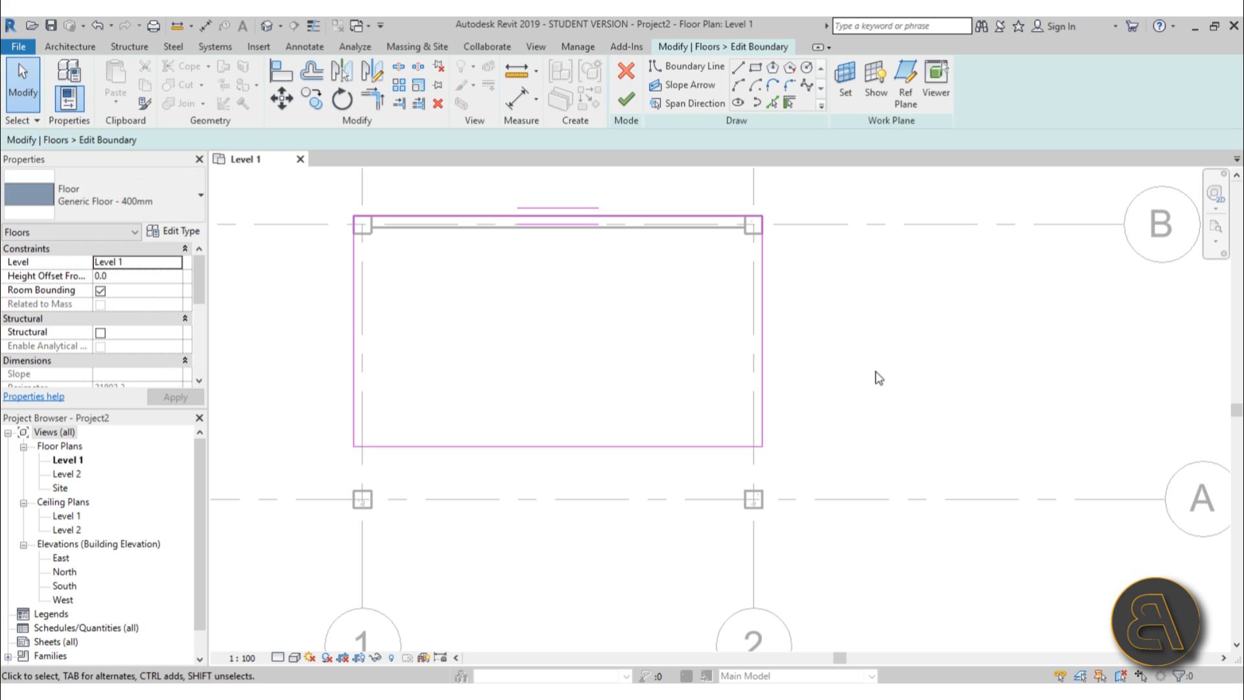
{"action": "key", "text": "l"}
{"action": "scroll", "coordinate": [753, 547], "scroll_direction": "up", "scroll_amount": 3}
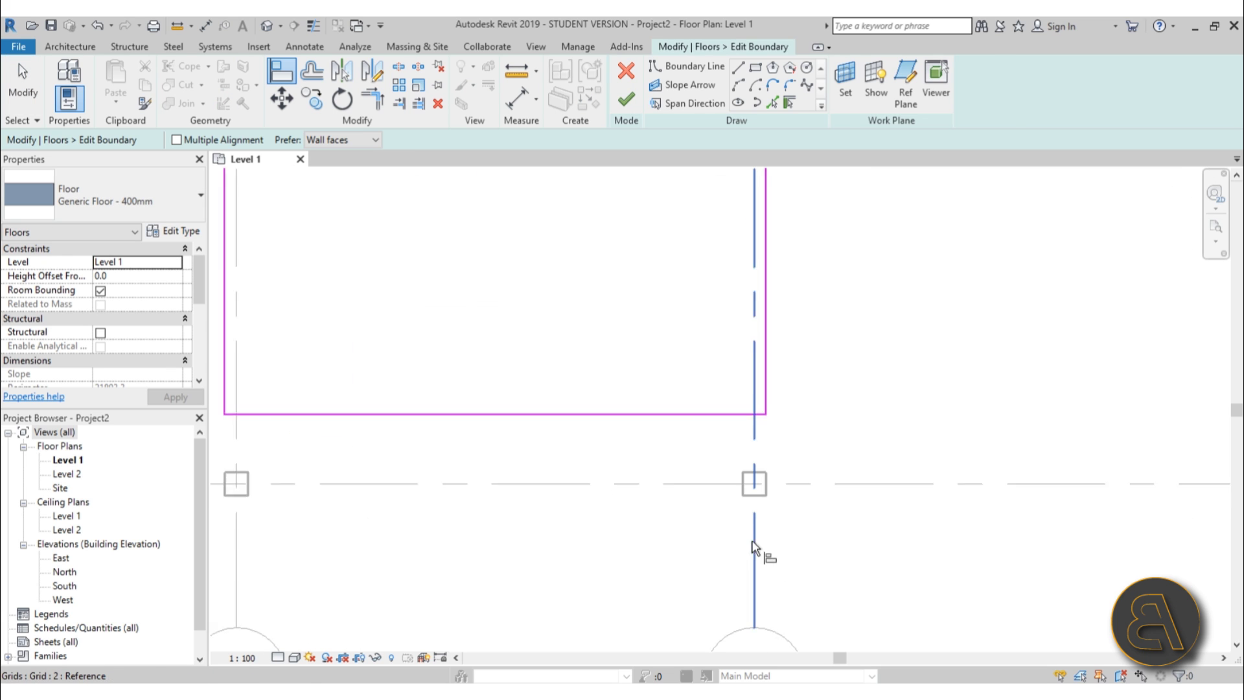
{"action": "left_click", "coordinate": [688, 396]}
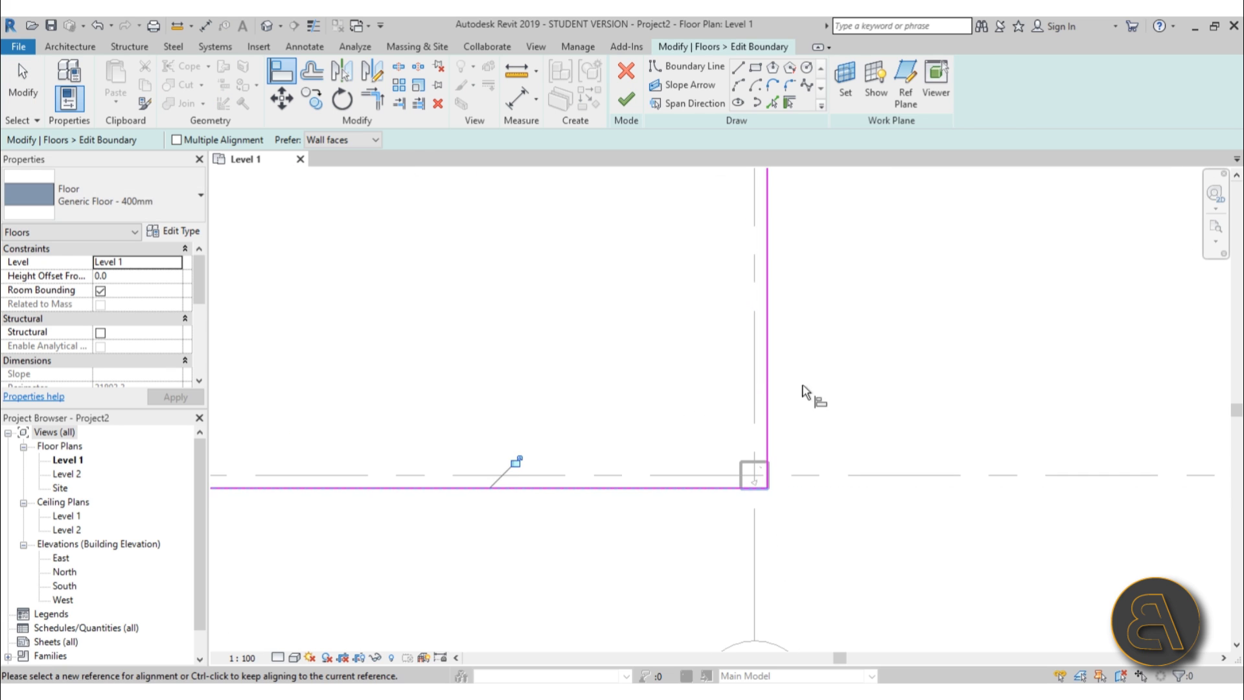
{"action": "scroll", "coordinate": [805, 398], "scroll_direction": "down", "scroll_amount": 2}
{"action": "left_click", "coordinate": [626, 99]}
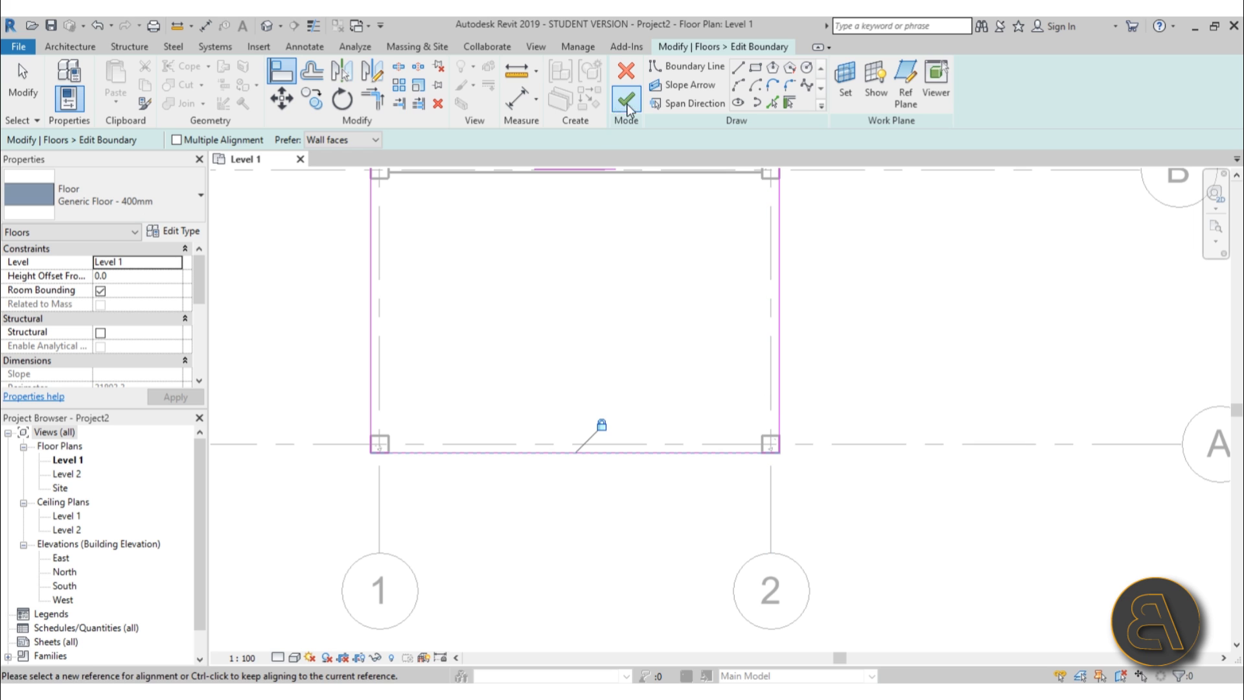
{"action": "left_click", "coordinate": [892, 379]}
- Test the fully locked floor by moving grid line 1 inward toward grid line 2
{"action": "scroll", "coordinate": [856, 324], "scroll_direction": "down", "scroll_amount": 2}
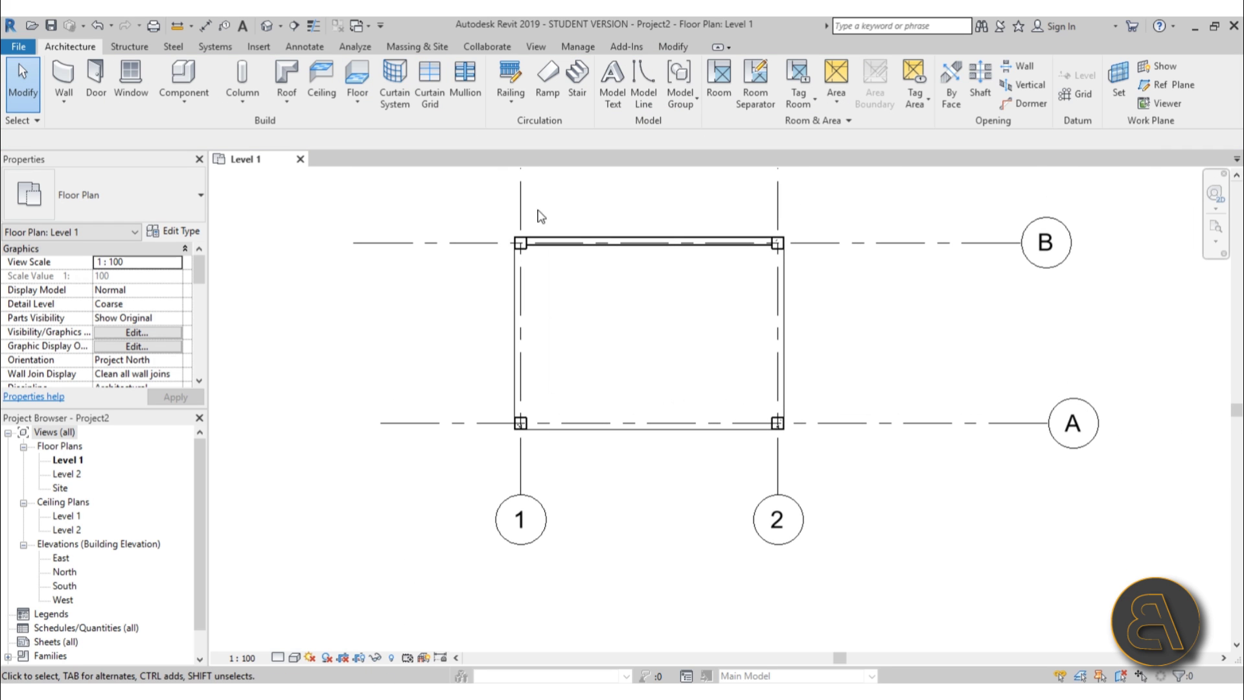
{"action": "left_click", "coordinate": [518, 480]}
{"action": "scroll", "coordinate": [576, 478], "scroll_direction": "up", "scroll_amount": 3}
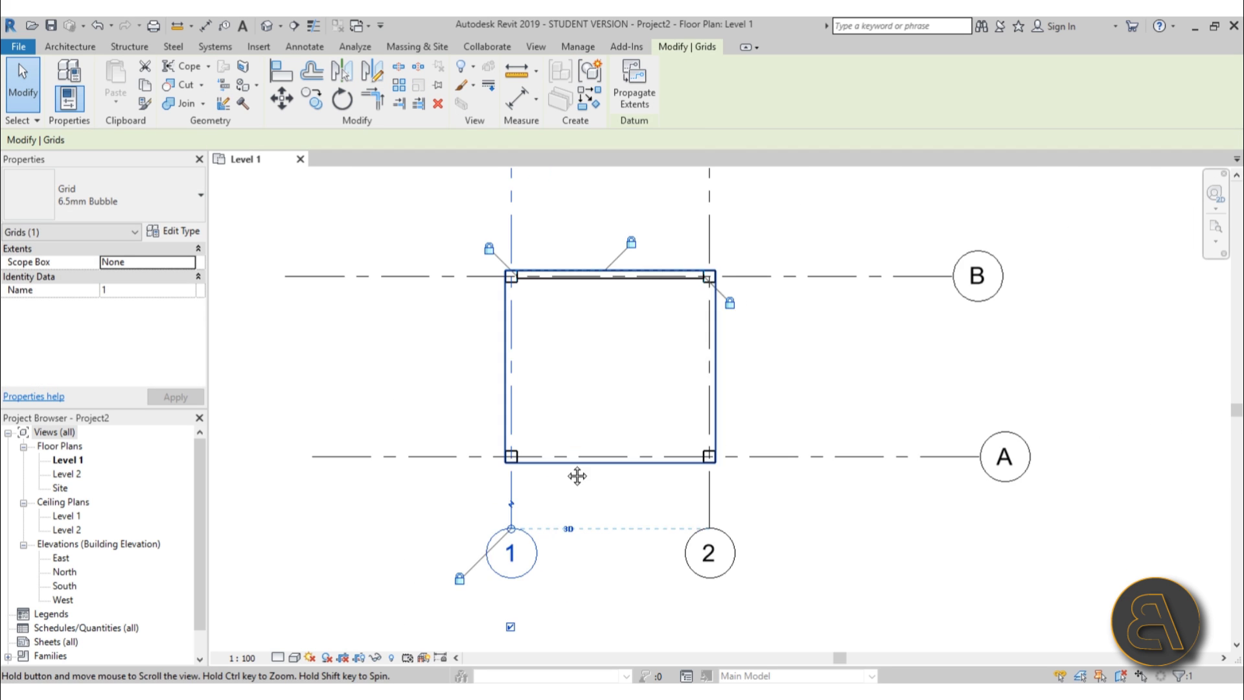
{"action": "left_click", "coordinate": [650, 362]}
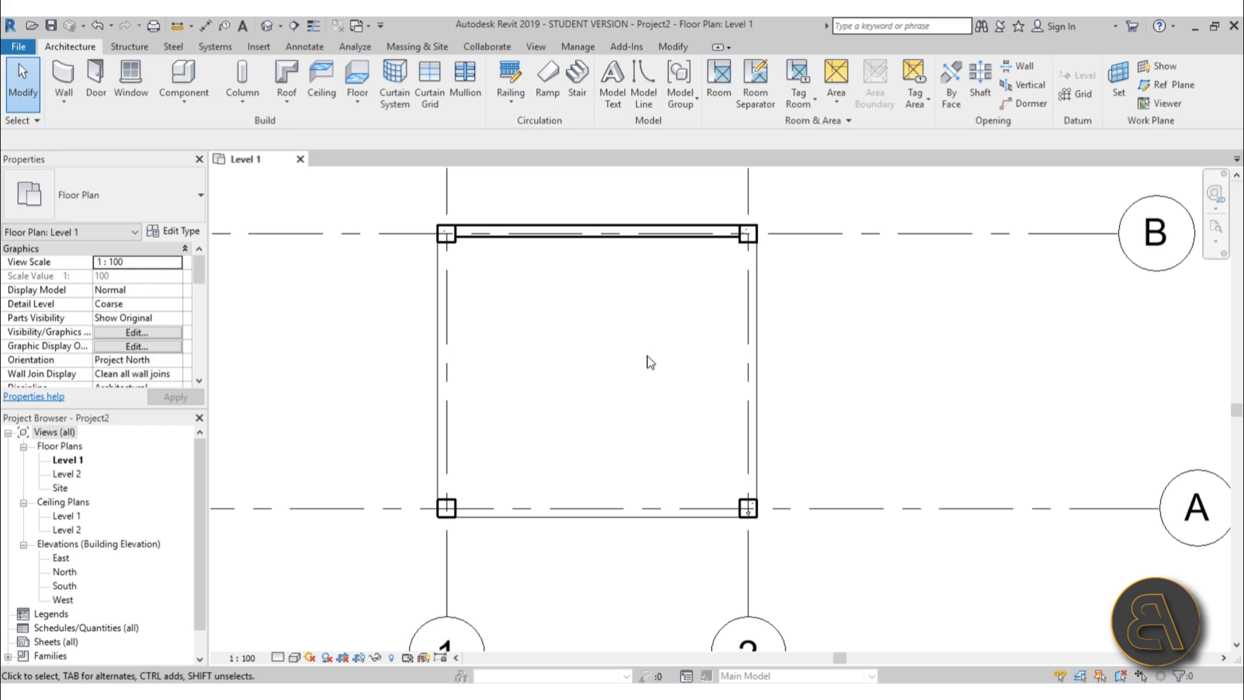
- Draw a vertical Generic - 200mm wall inside the bay, just inward of grid line 1 and short of both columns
{"action": "left_click", "coordinate": [786, 509]}
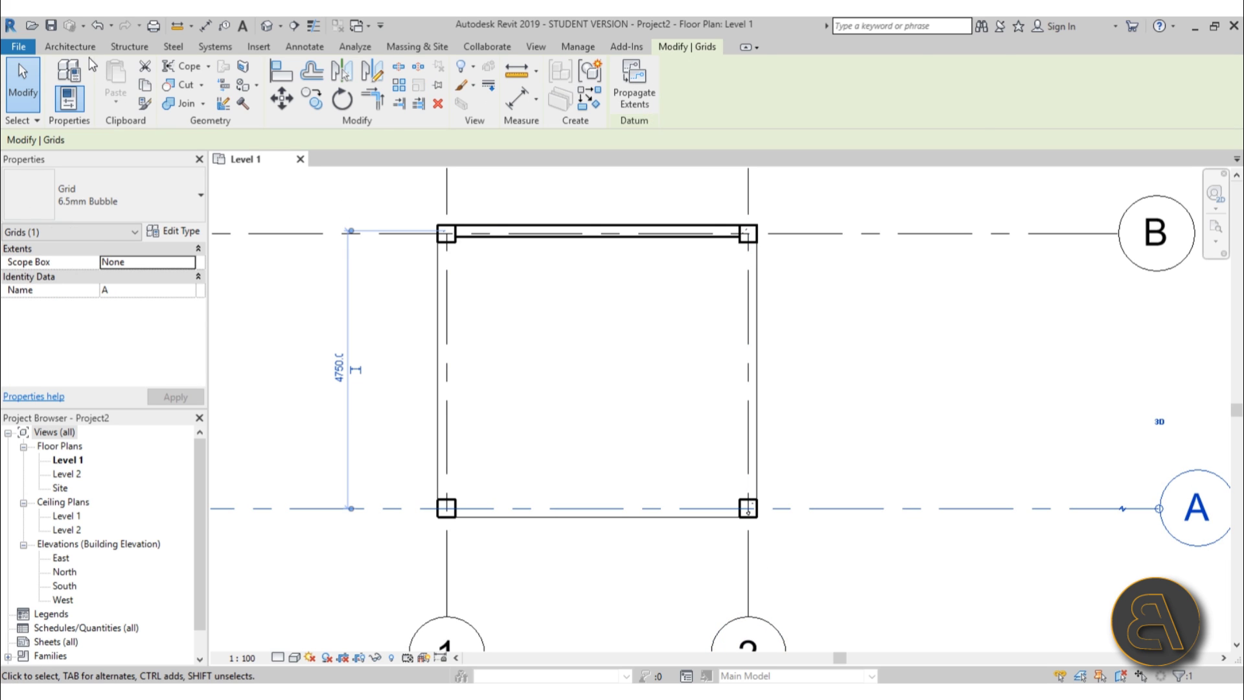
{"action": "left_click", "coordinate": [70, 46]}
{"action": "left_click", "coordinate": [22, 78]}
{"action": "scroll", "coordinate": [471, 263], "scroll_direction": "up", "scroll_amount": 1}
{"action": "left_click", "coordinate": [470, 256]}
{"action": "left_click", "coordinate": [469, 510]}
{"action": "key", "text": "Escape"}
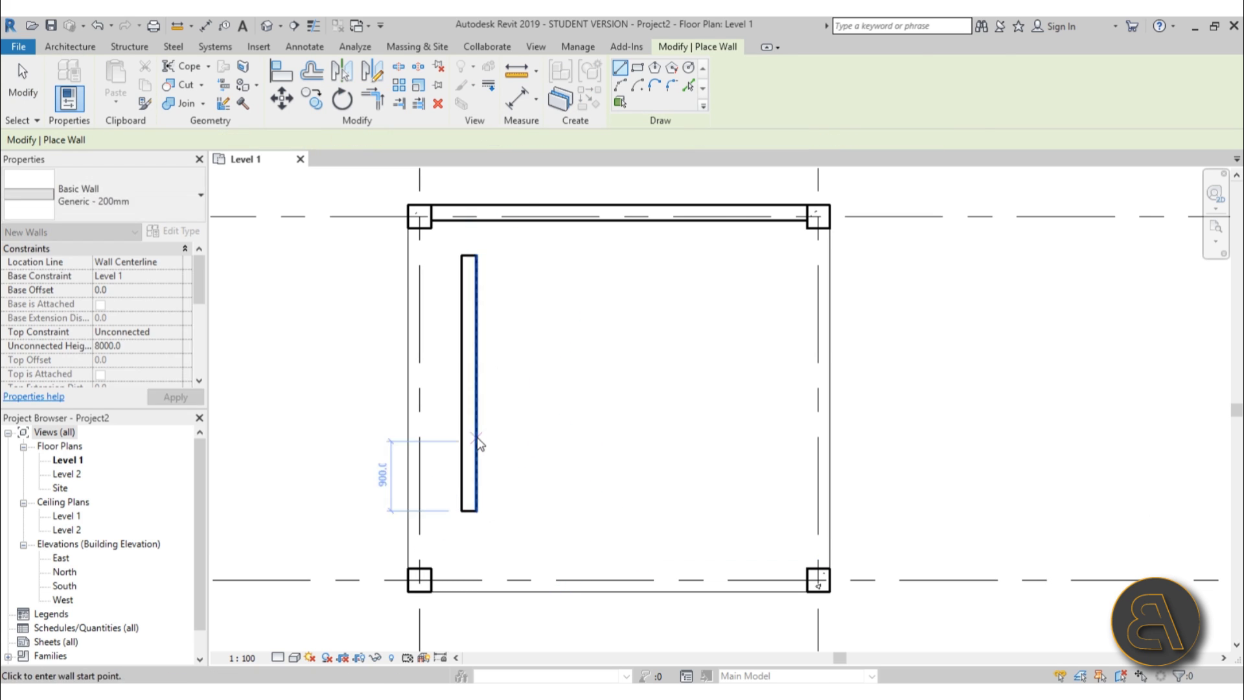
{"action": "key", "text": "Escape"}
- Align and lock the new wall's outer face to the floor edge along grid line 1 and its upper end to column B-1
{"action": "key", "text": "a"}
{"action": "key", "text": "l"}
{"action": "left_click", "coordinate": [409, 387]}
{"action": "left_click", "coordinate": [469, 379]}
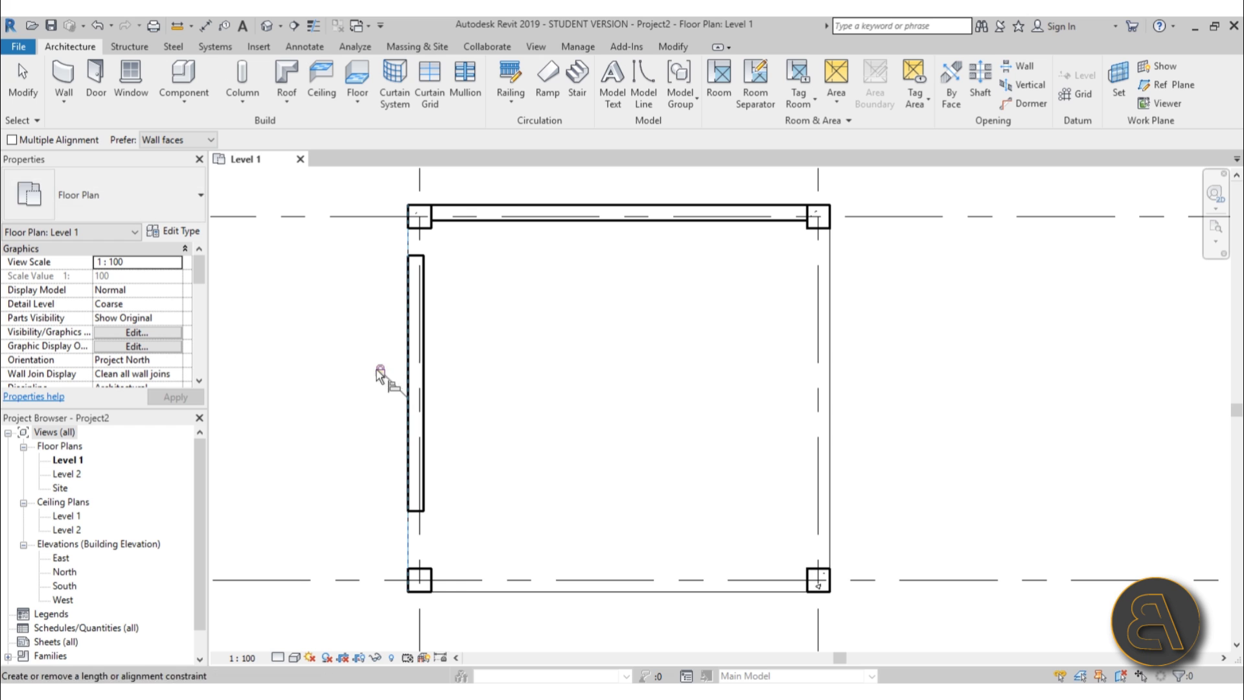
{"action": "left_click", "coordinate": [431, 228]}
- Align the wall's lower end with the upper face of column A-1 and lock the alignment
{"action": "middle_click_drag", "start_coordinate": [450, 217], "coordinate": [457, 99]}
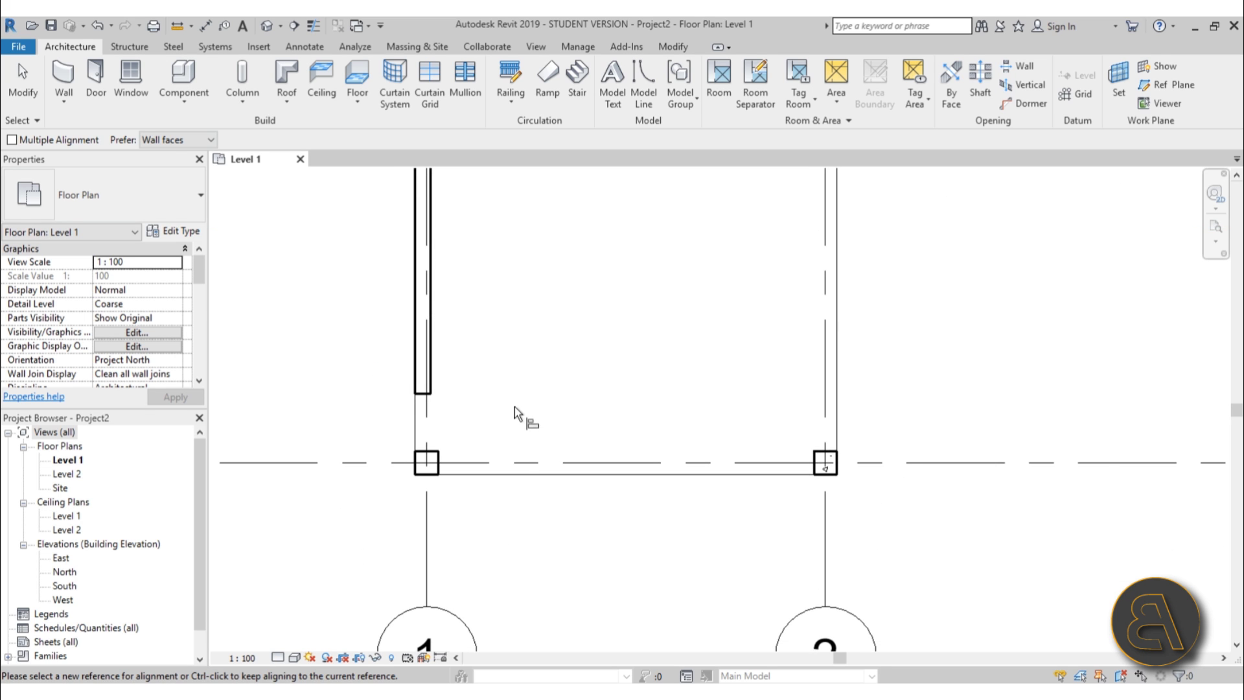
{"action": "scroll", "coordinate": [495, 457], "scroll_direction": "up", "scroll_amount": 1}
{"action": "scroll", "coordinate": [428, 453], "scroll_direction": "up", "scroll_amount": 2}
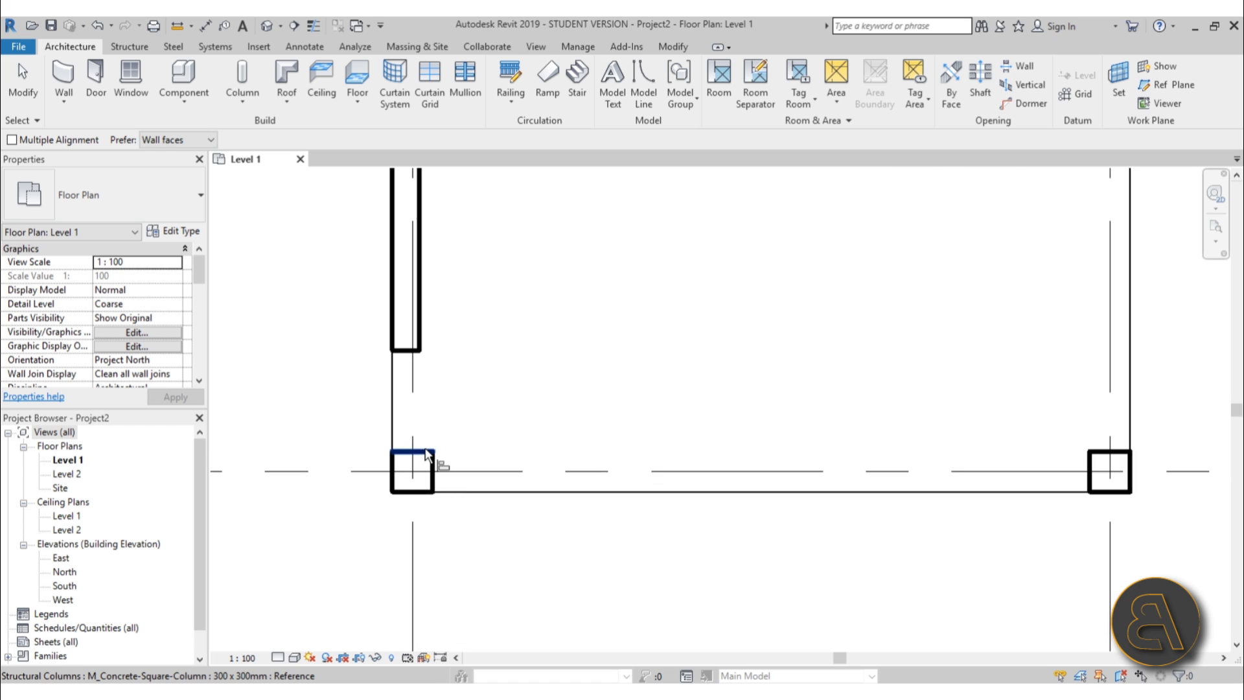
{"action": "scroll", "coordinate": [425, 455], "scroll_direction": "down", "scroll_amount": 1}
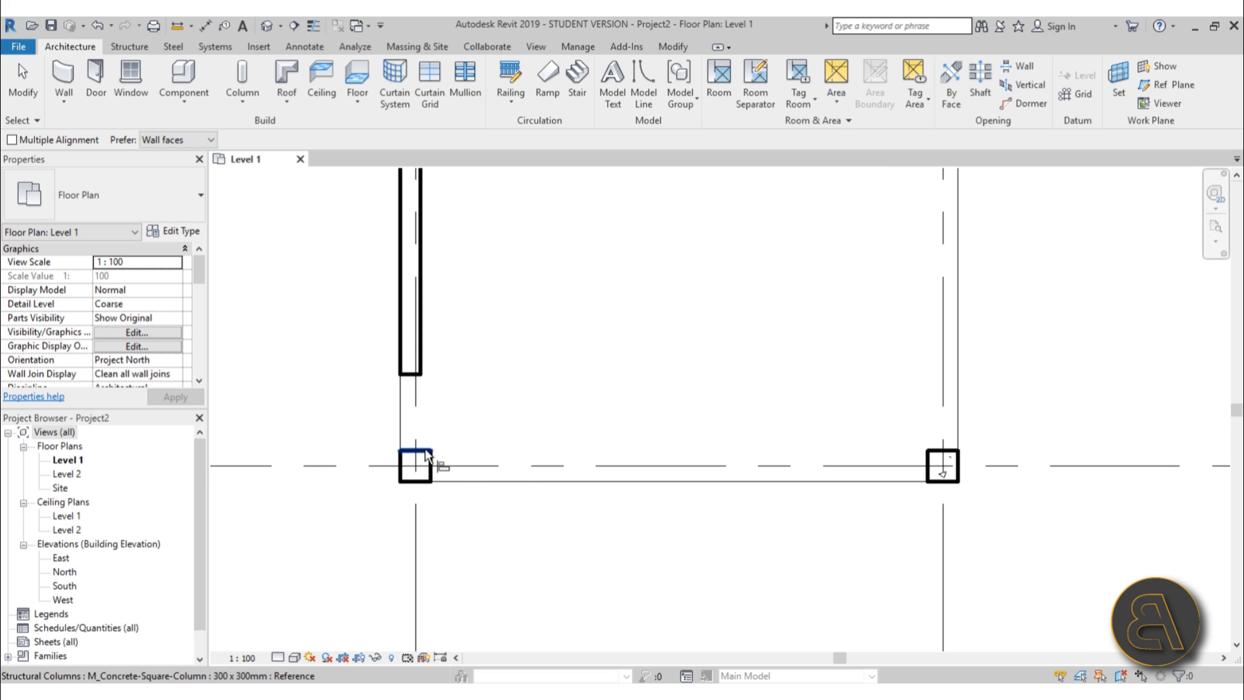
{"action": "left_click", "coordinate": [418, 452]}
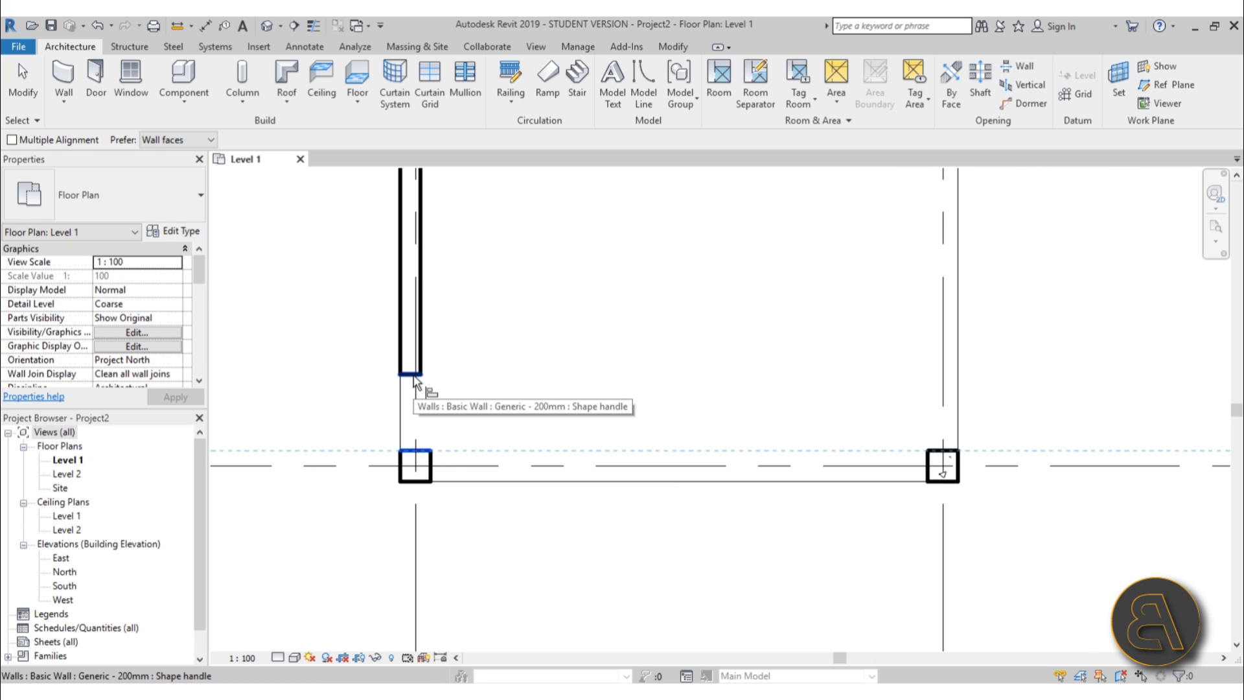
{"action": "left_click", "coordinate": [415, 382]}
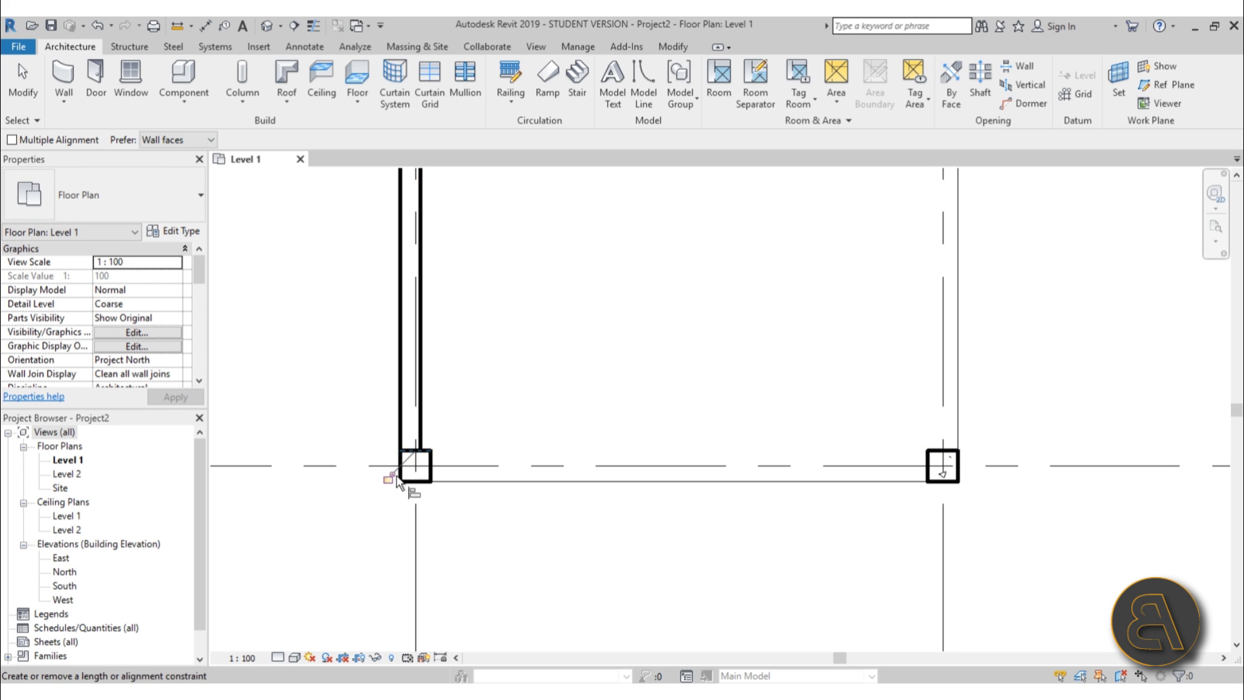
{"action": "scroll", "coordinate": [502, 447], "scroll_direction": "down", "scroll_amount": 3}
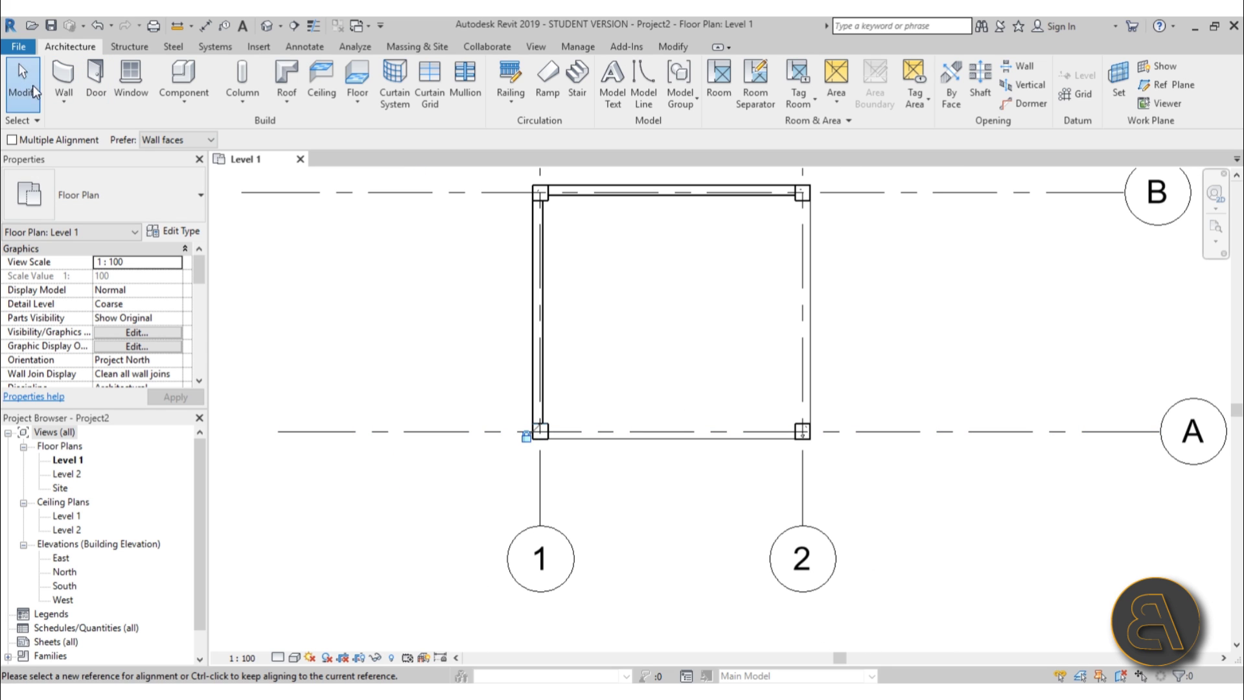
- Test the locked wall by moving grid line A up to 3900 mm from grid line B and grid line B farther up
{"action": "left_click", "coordinate": [30, 91]}
{"action": "left_click_drag", "start_coordinate": [406, 430], "coordinate": [397, 389]}
{"action": "scroll", "coordinate": [496, 274], "scroll_direction": "down", "scroll_amount": 3}
{"action": "scroll", "coordinate": [609, 372], "scroll_direction": "up", "scroll_amount": 1}
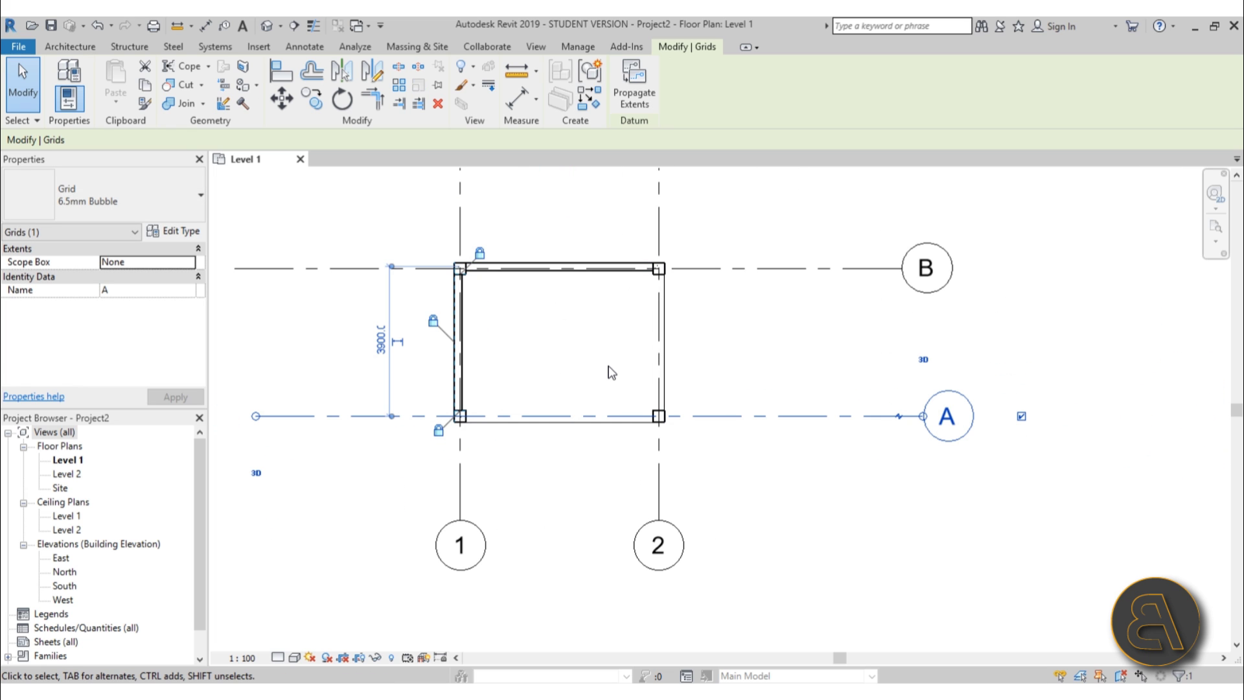
{"action": "scroll", "coordinate": [589, 337], "scroll_direction": "up", "scroll_amount": 2}
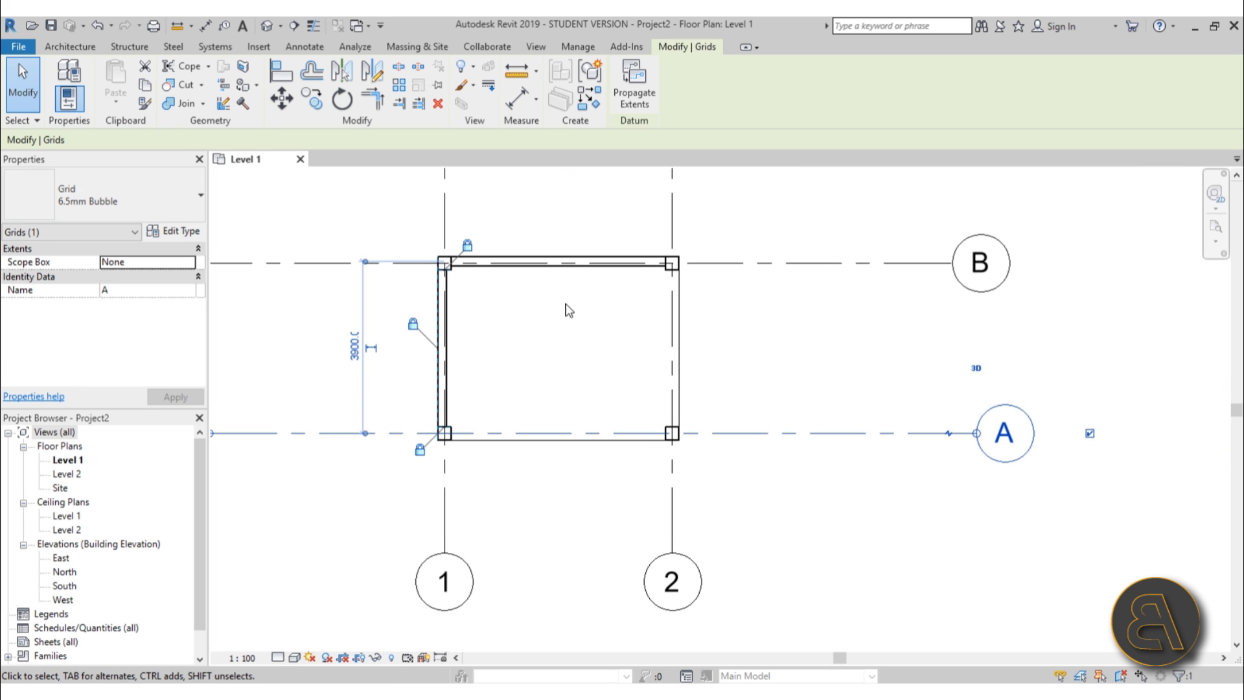
{"action": "left_click_drag", "start_coordinate": [728, 251], "coordinate": [720, 230]}
{"action": "key", "text": "Escape"}
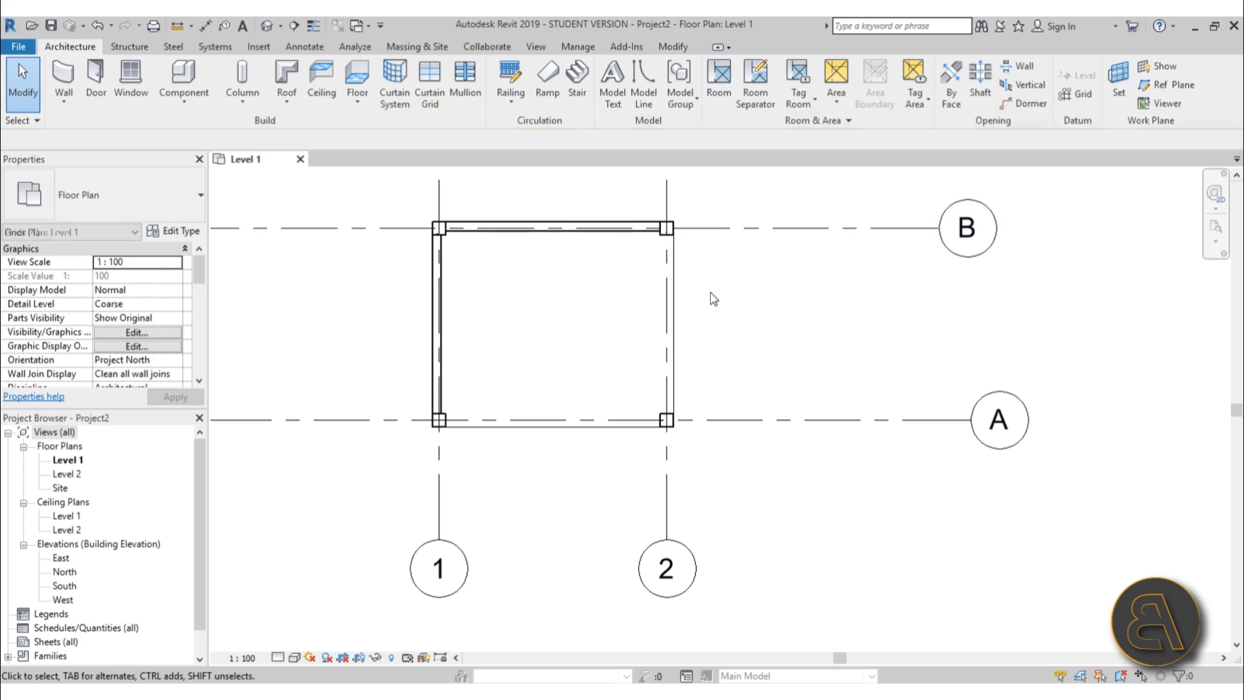
{"action": "middle_click_drag", "start_coordinate": [748, 303], "coordinate": [745, 320]}
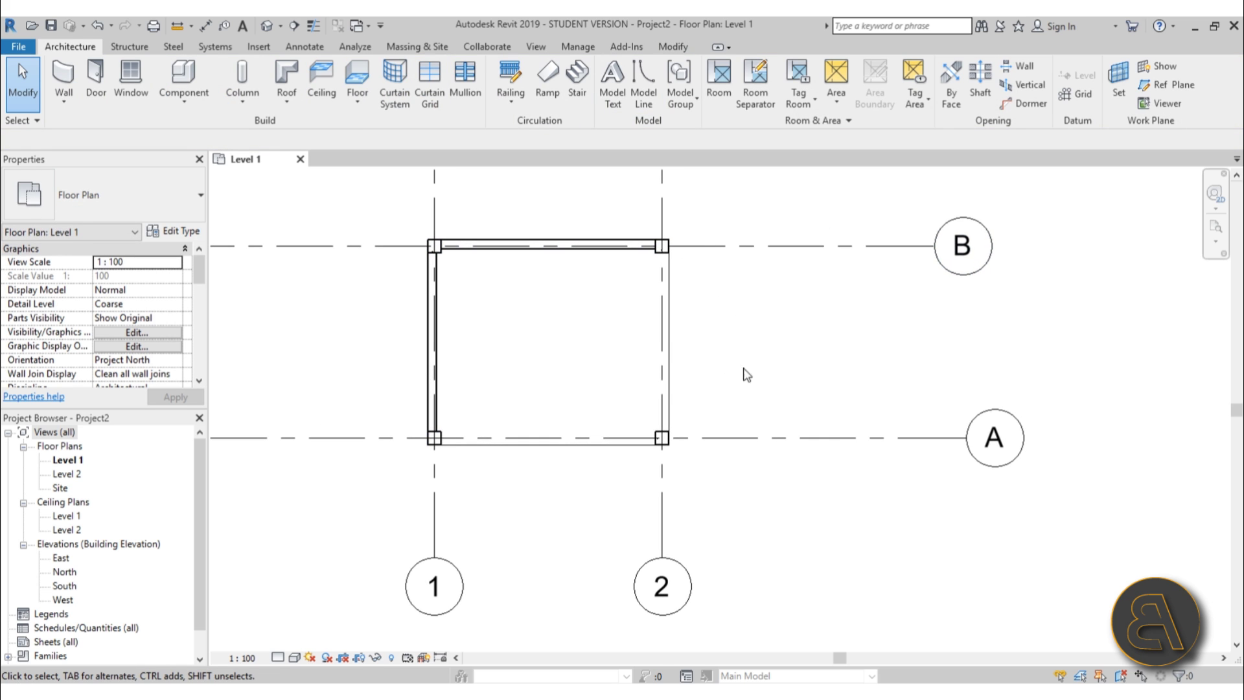
- Select grid line B and examine its alignment locks and the wall corner at column B-1
{"action": "left_click", "coordinate": [704, 252]}
{"action": "scroll", "coordinate": [333, 245], "scroll_direction": "up", "scroll_amount": 2}
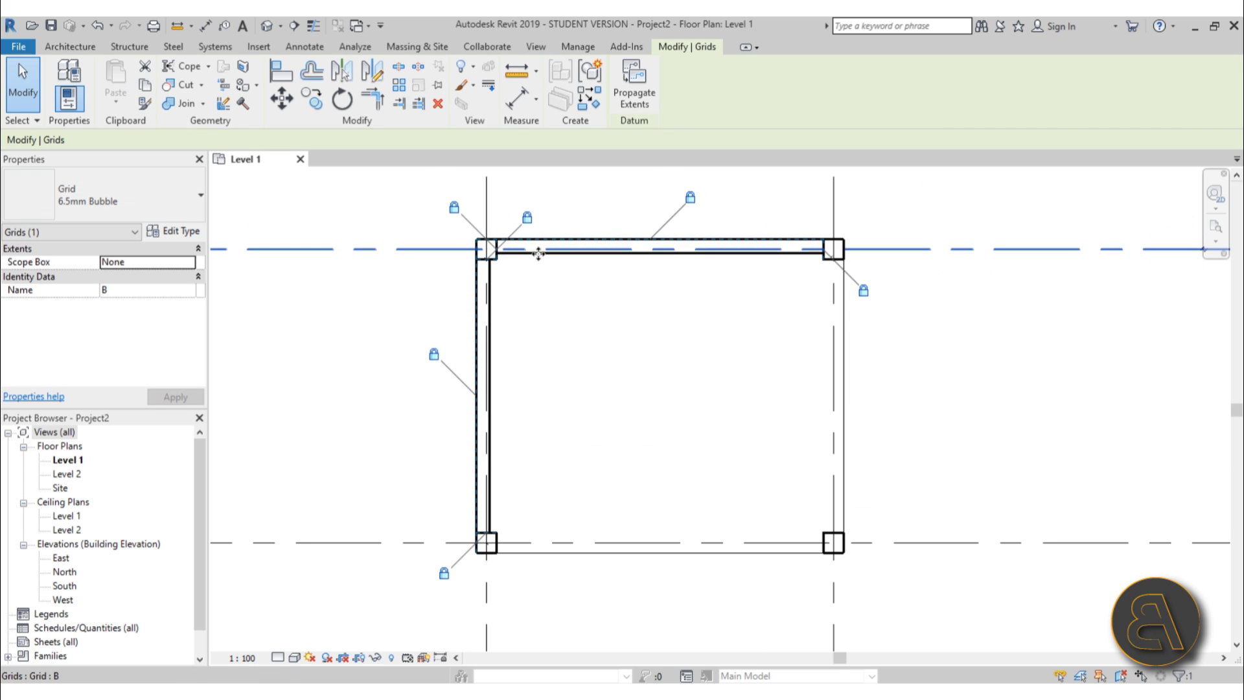
{"action": "scroll", "coordinate": [466, 248], "scroll_direction": "up", "scroll_amount": 3}
{"action": "scroll", "coordinate": [457, 259], "scroll_direction": "up", "scroll_amount": 3}
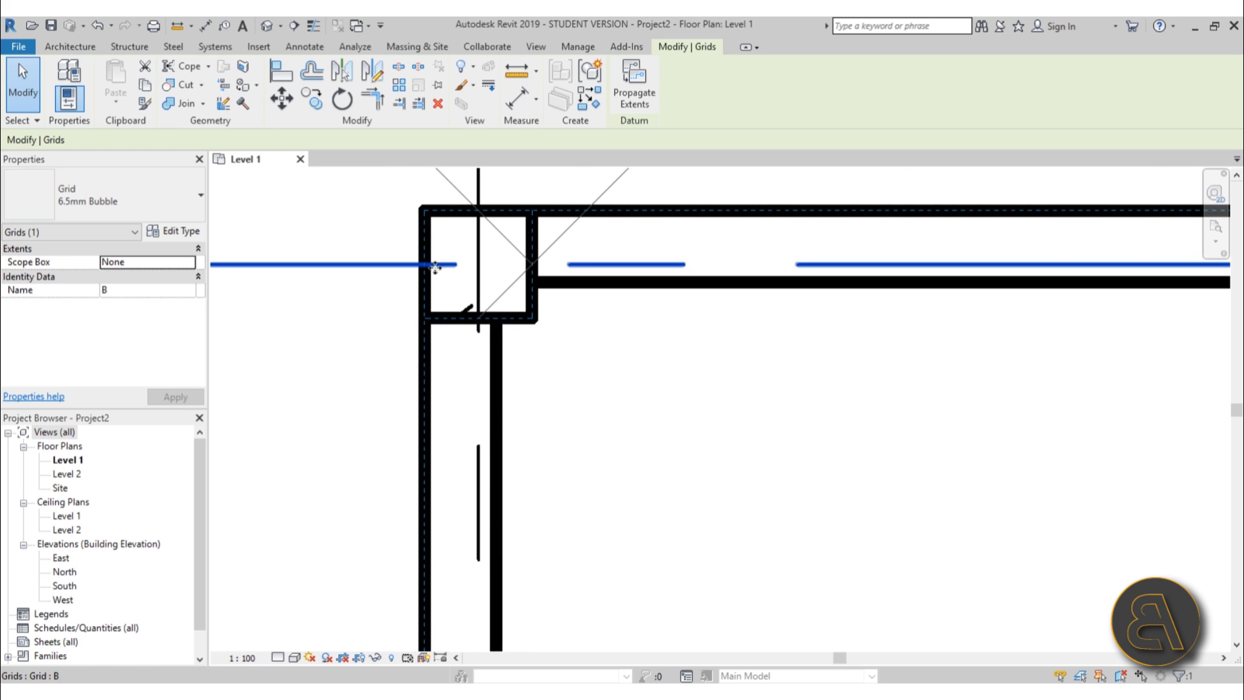
{"action": "scroll", "coordinate": [425, 324], "scroll_direction": "down", "scroll_amount": 3}
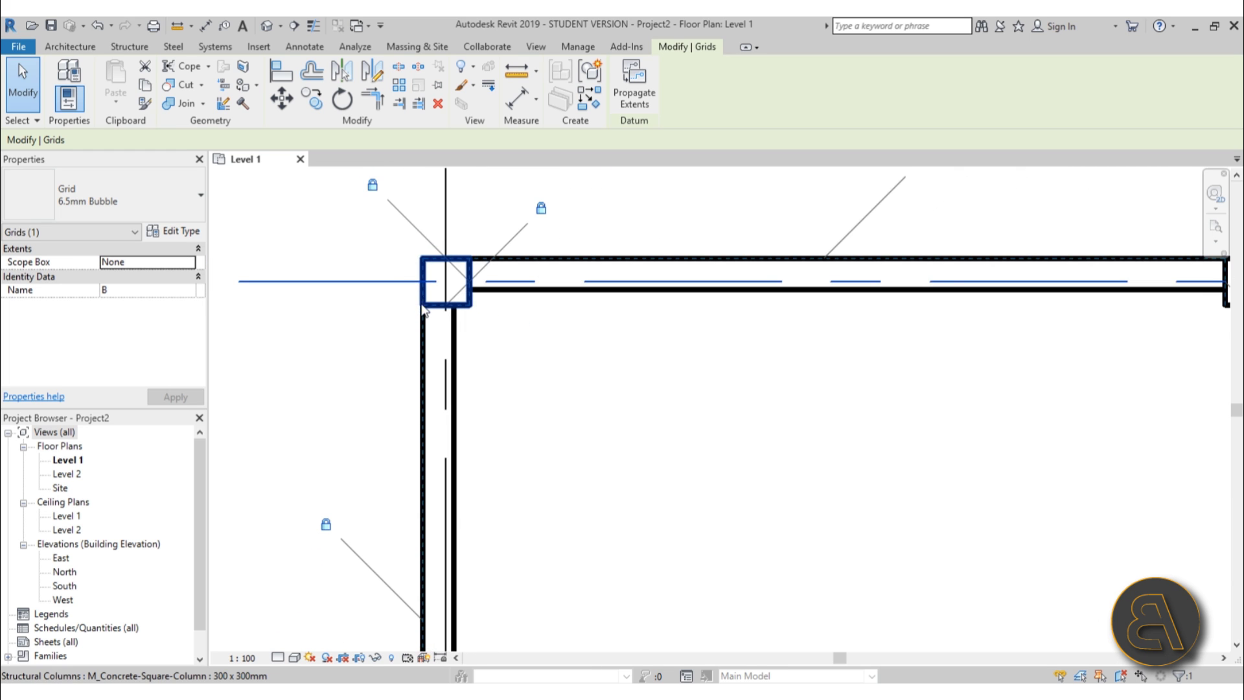
{"action": "scroll", "coordinate": [679, 350], "scroll_direction": "down", "scroll_amount": 3}
{"action": "middle_click_drag", "start_coordinate": [736, 386], "coordinate": [617, 374]}
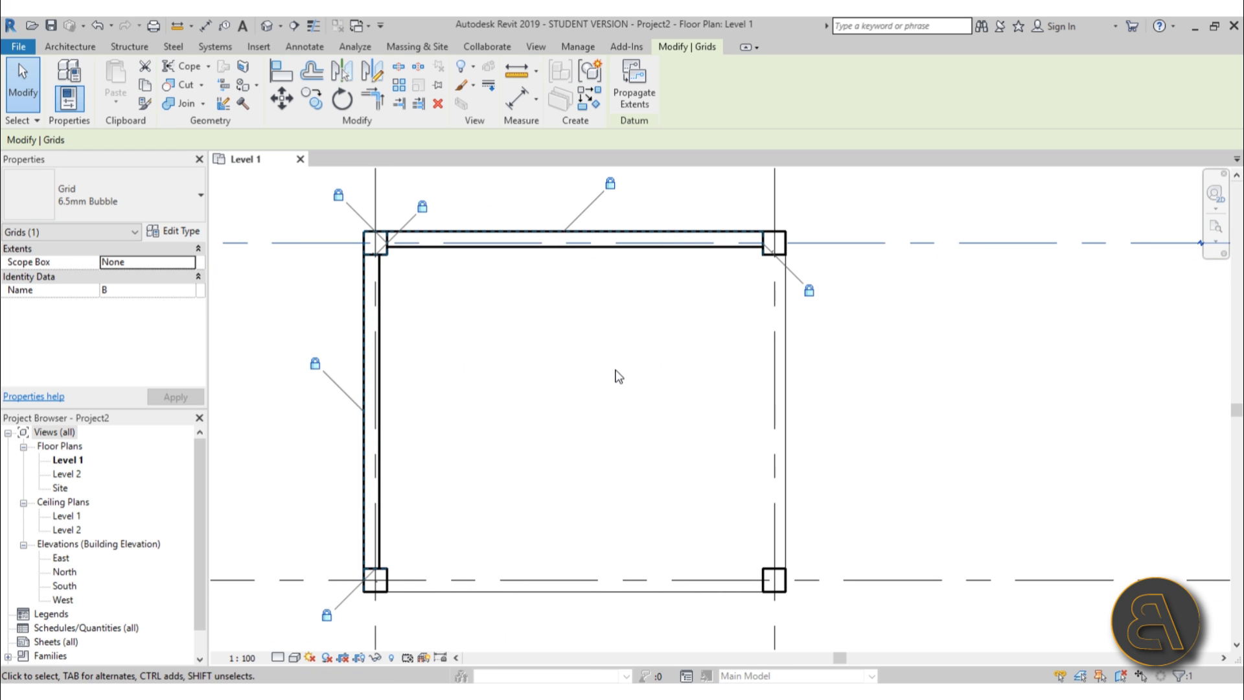
{"action": "scroll", "coordinate": [619, 376], "scroll_direction": "down", "scroll_amount": 2}
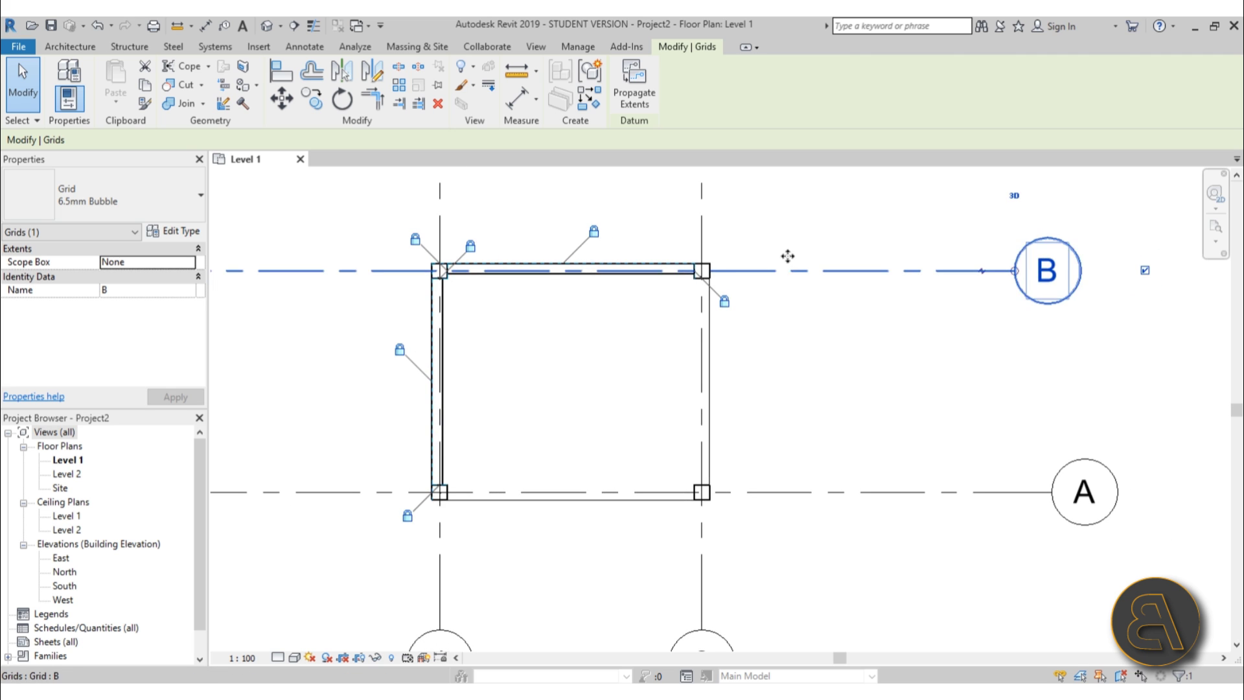
- Test the walls and floor again by moving grid line B up and grid line 2 outward
{"action": "left_click", "coordinate": [702, 389]}
{"action": "middle_click_drag", "start_coordinate": [793, 446], "coordinate": [678, 454]}
{"action": "left_click", "coordinate": [791, 402]}
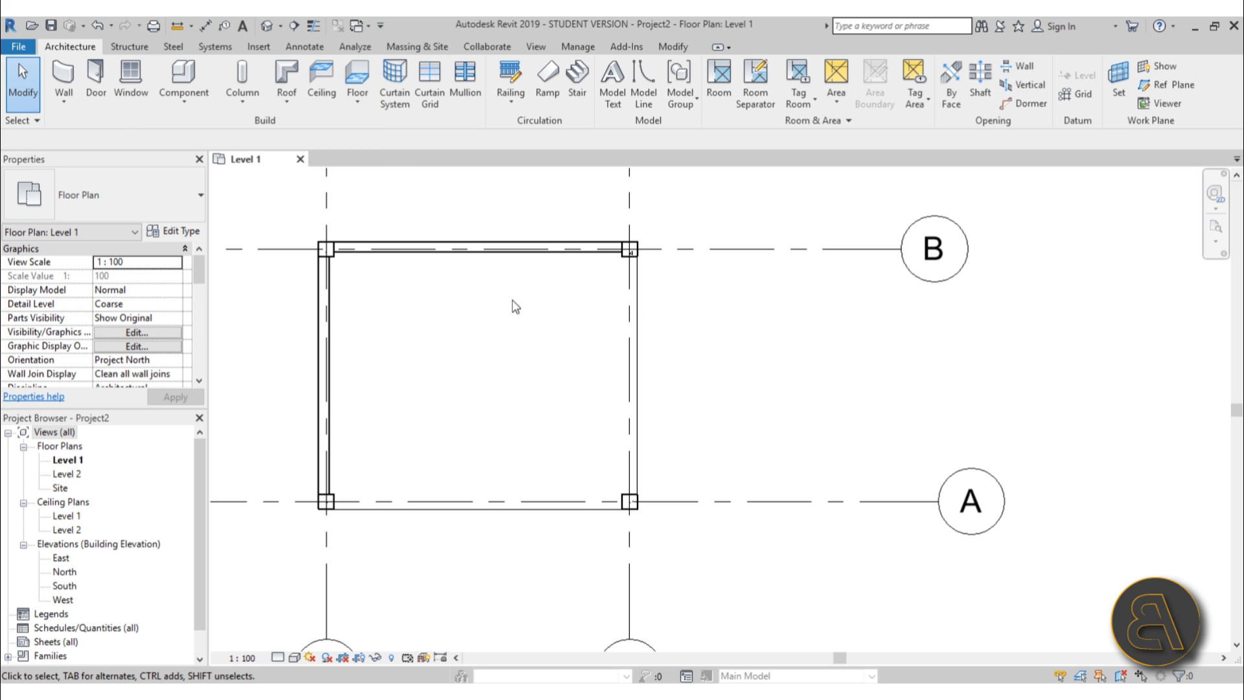
- Start a Generic Floor - 400mm with a 400 mm height offset and sketch a rectangle about 2700 by 2200 mm inside the bay
{"action": "left_click", "coordinate": [348, 71]}
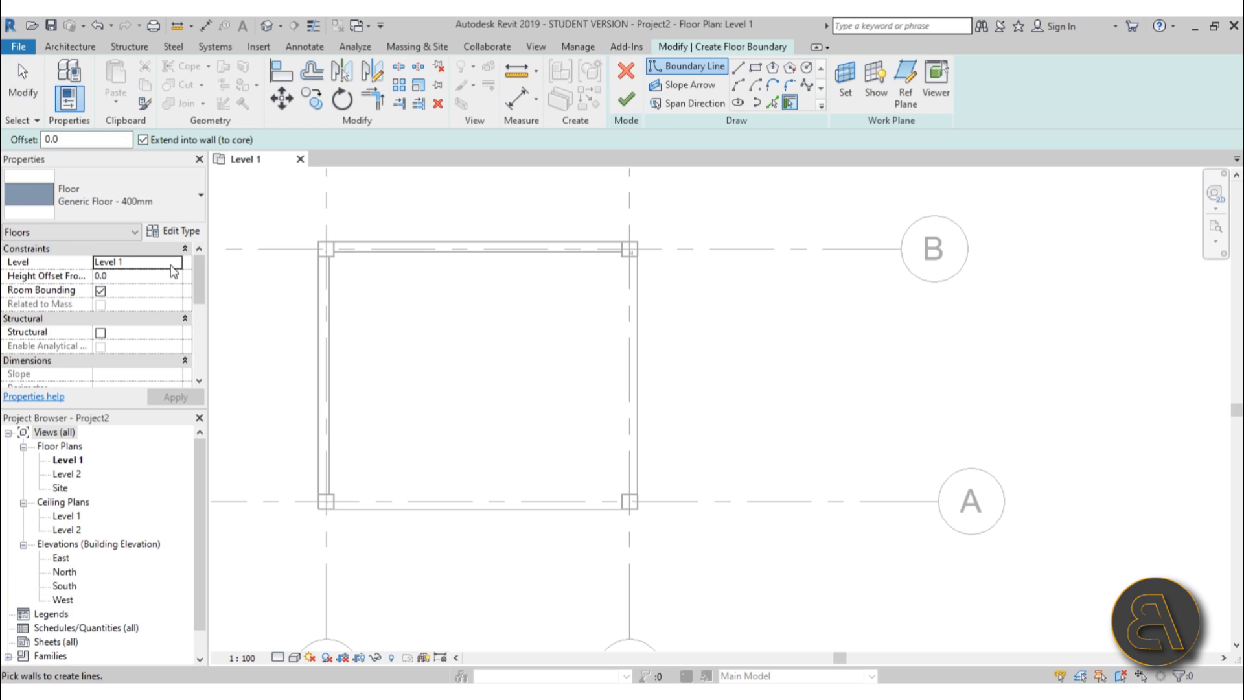
{"action": "left_click", "coordinate": [132, 274]}
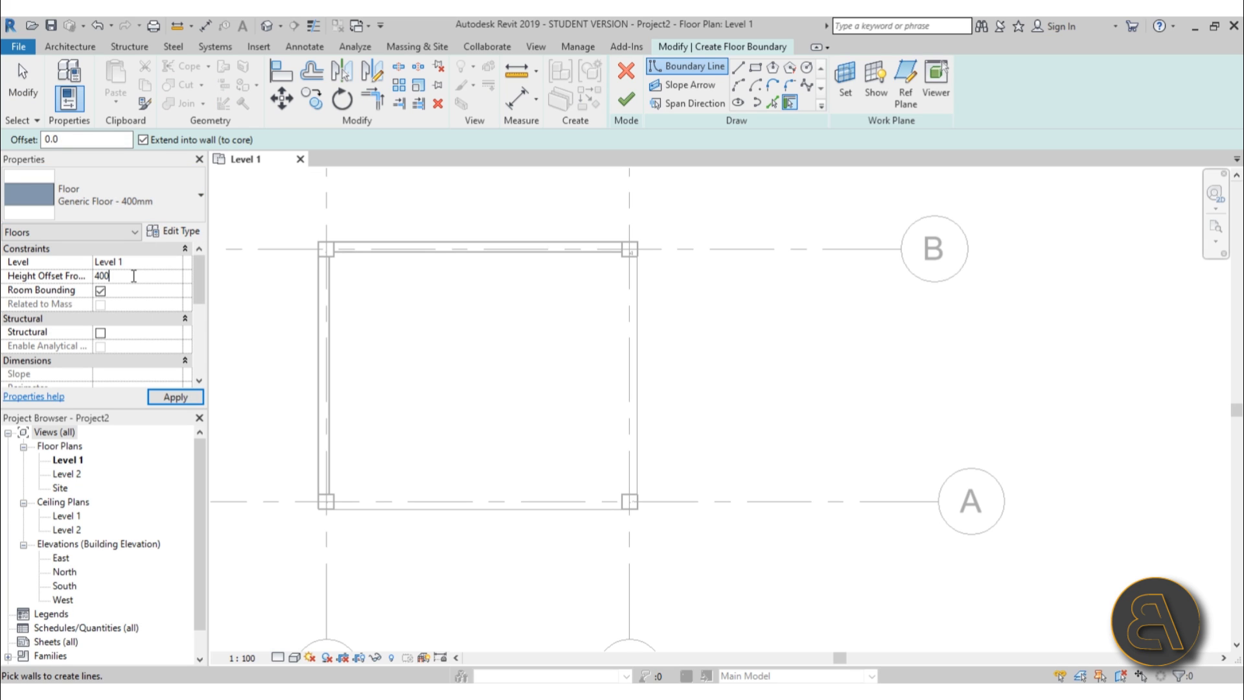
{"action": "left_click", "coordinate": [758, 67]}
{"action": "left_click", "coordinate": [411, 317]}
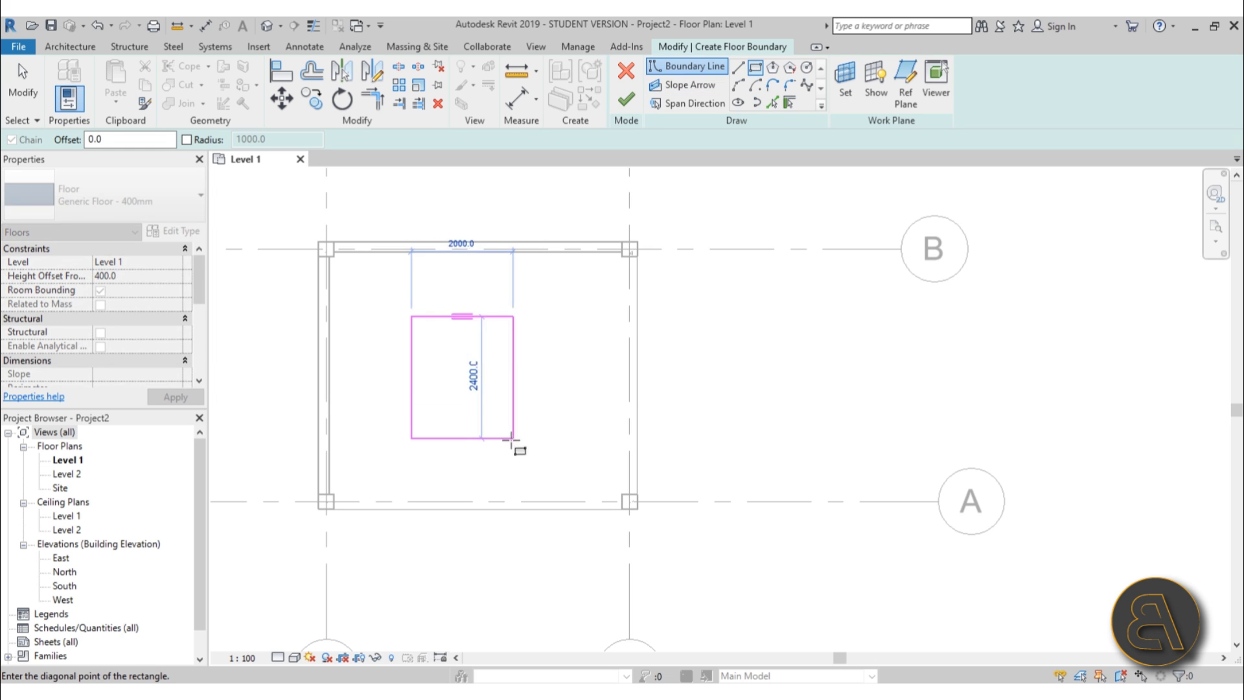
{"action": "left_click", "coordinate": [549, 428]}
{"action": "left_click", "coordinate": [29, 99]}
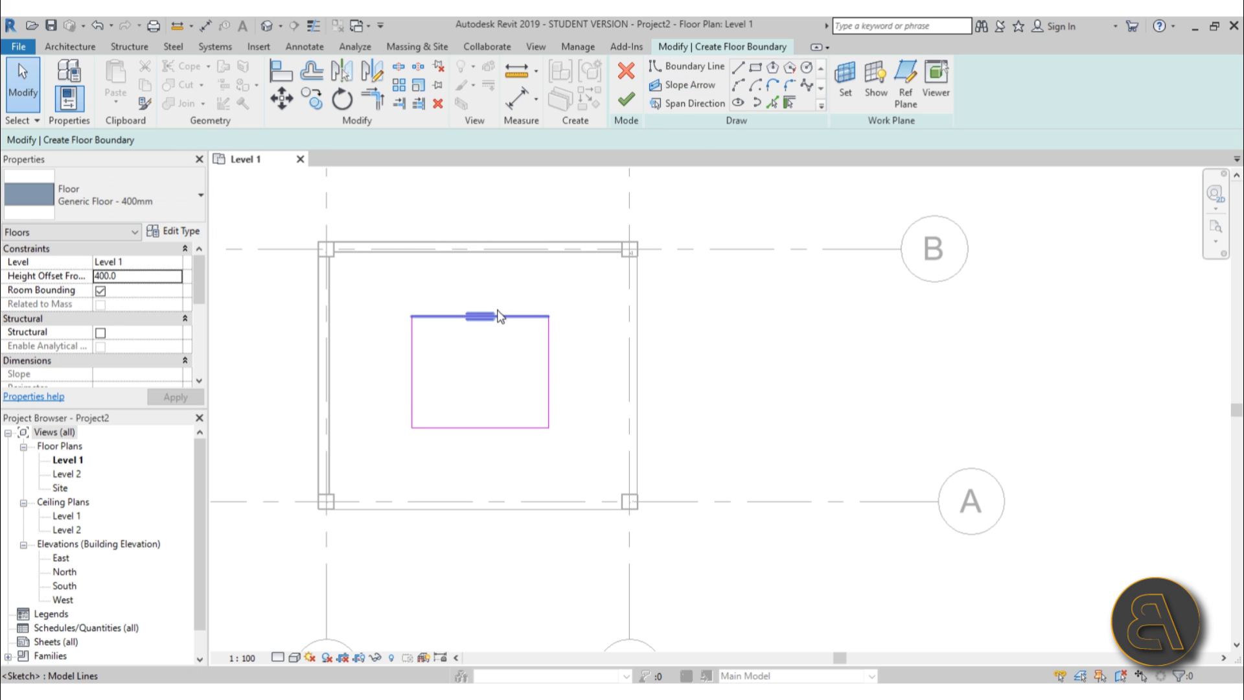
{"action": "left_click", "coordinate": [499, 316]}
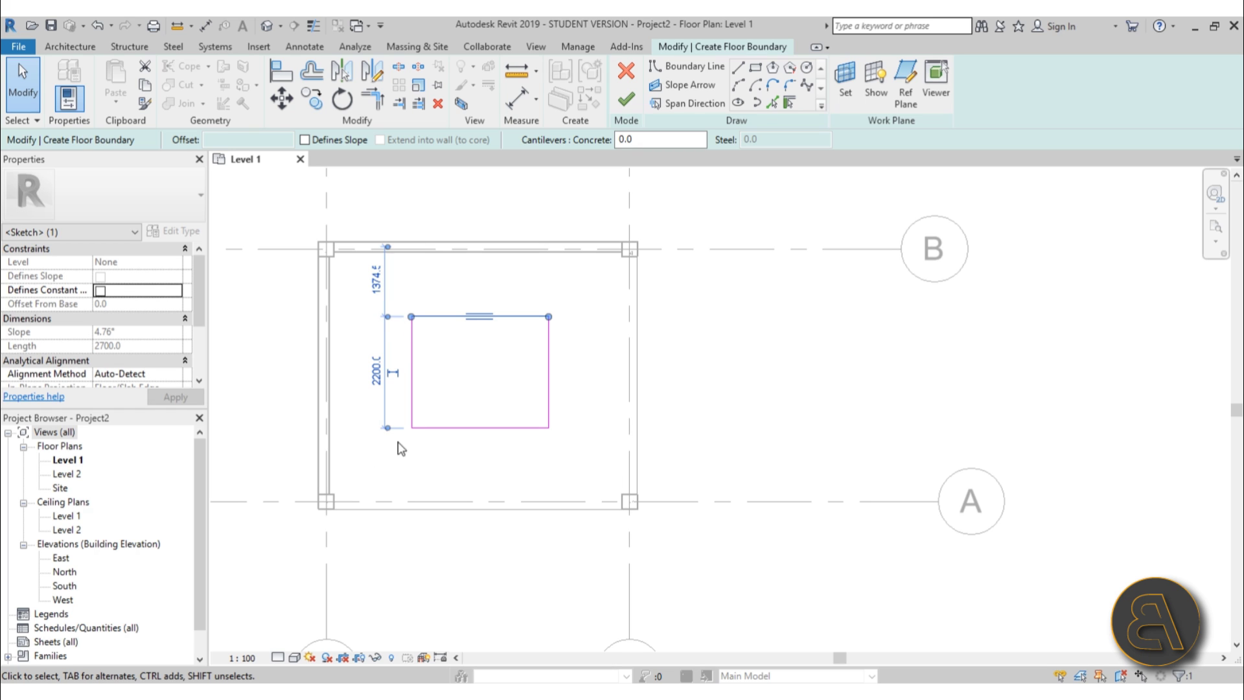
{"action": "left_click", "coordinate": [520, 360]}
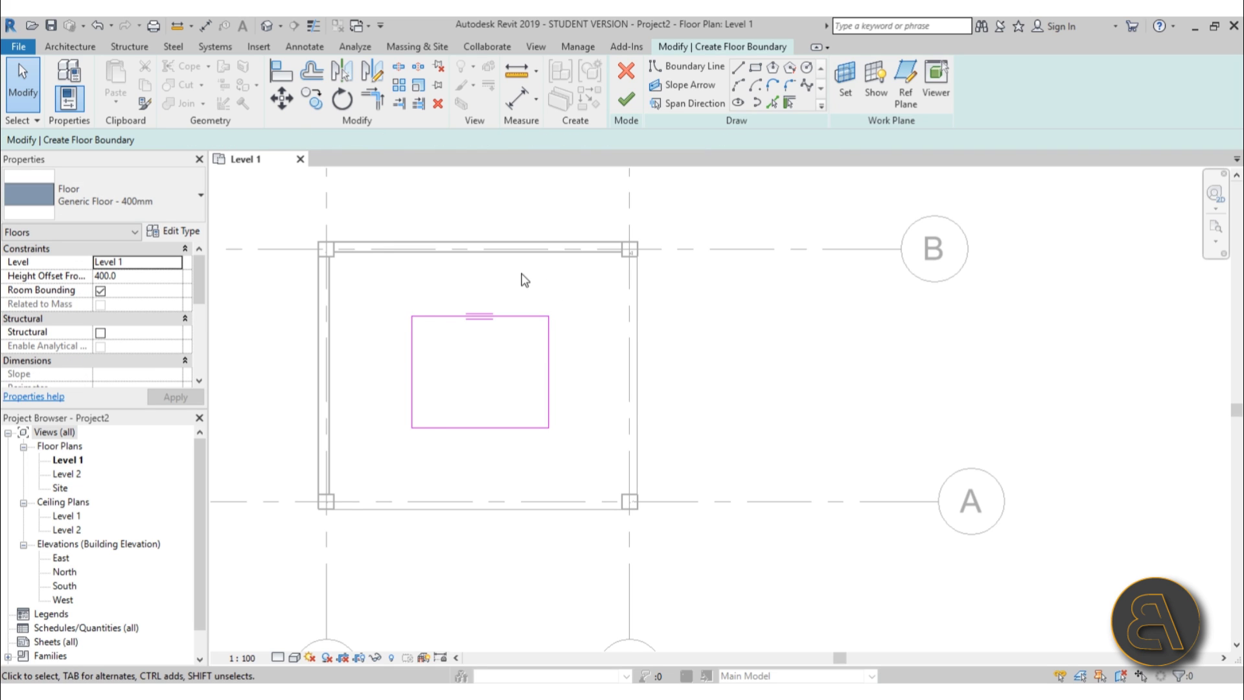
{"action": "middle_click_drag", "start_coordinate": [519, 278], "coordinate": [550, 277]}
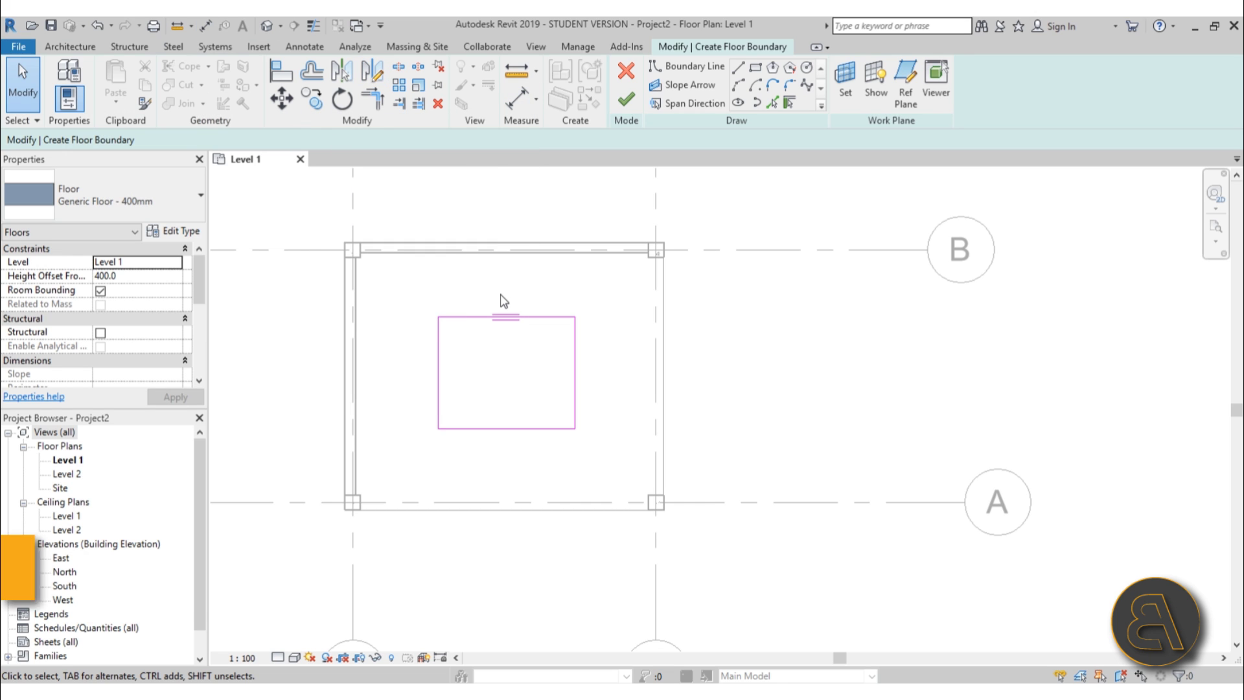
- Dimension the inner floor sketch's upper edge from grid line B and its lower edge from grid line A
{"action": "key", "text": "d"}
{"action": "key", "text": "i"}
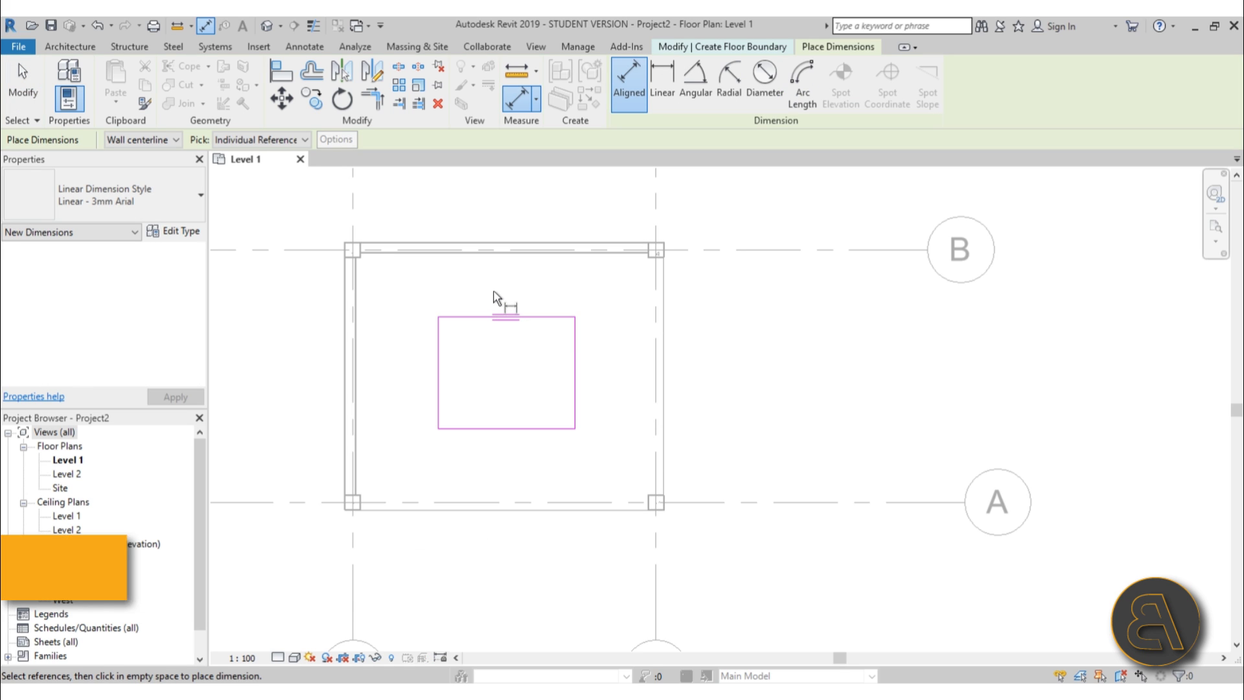
{"action": "left_click", "coordinate": [307, 250]}
{"action": "left_click", "coordinate": [515, 318]}
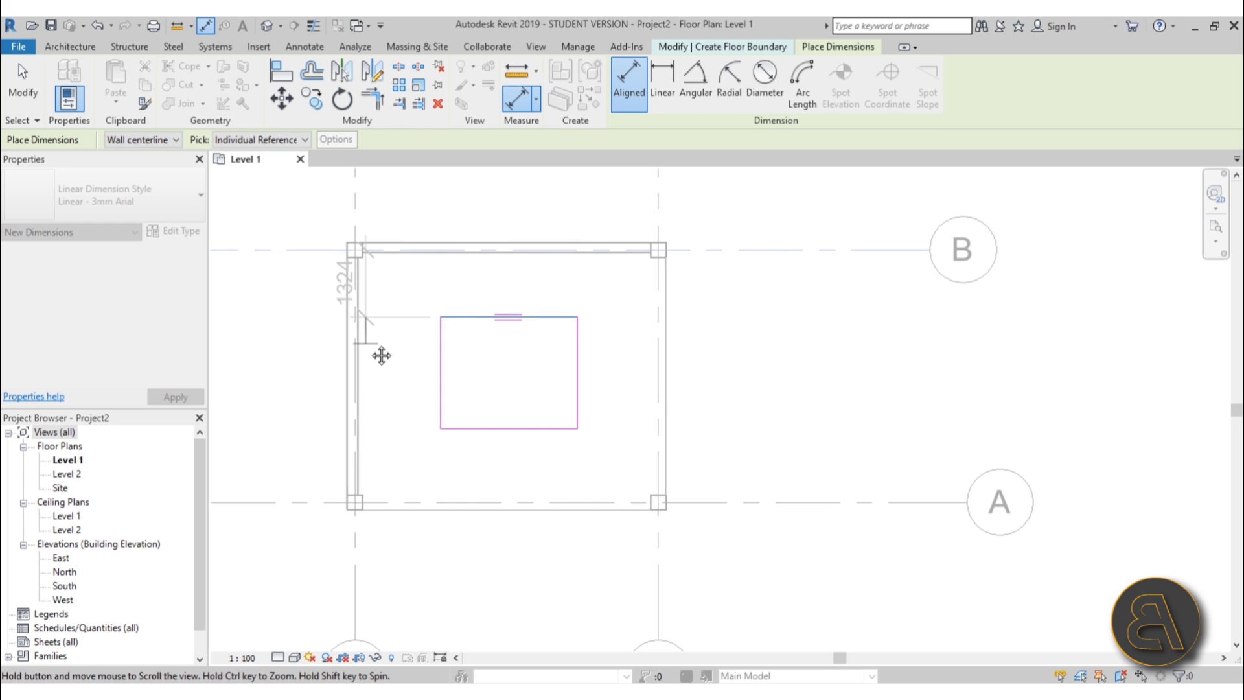
{"action": "middle_click_drag", "start_coordinate": [377, 355], "coordinate": [545, 357]}
{"action": "left_click", "coordinate": [452, 319]}
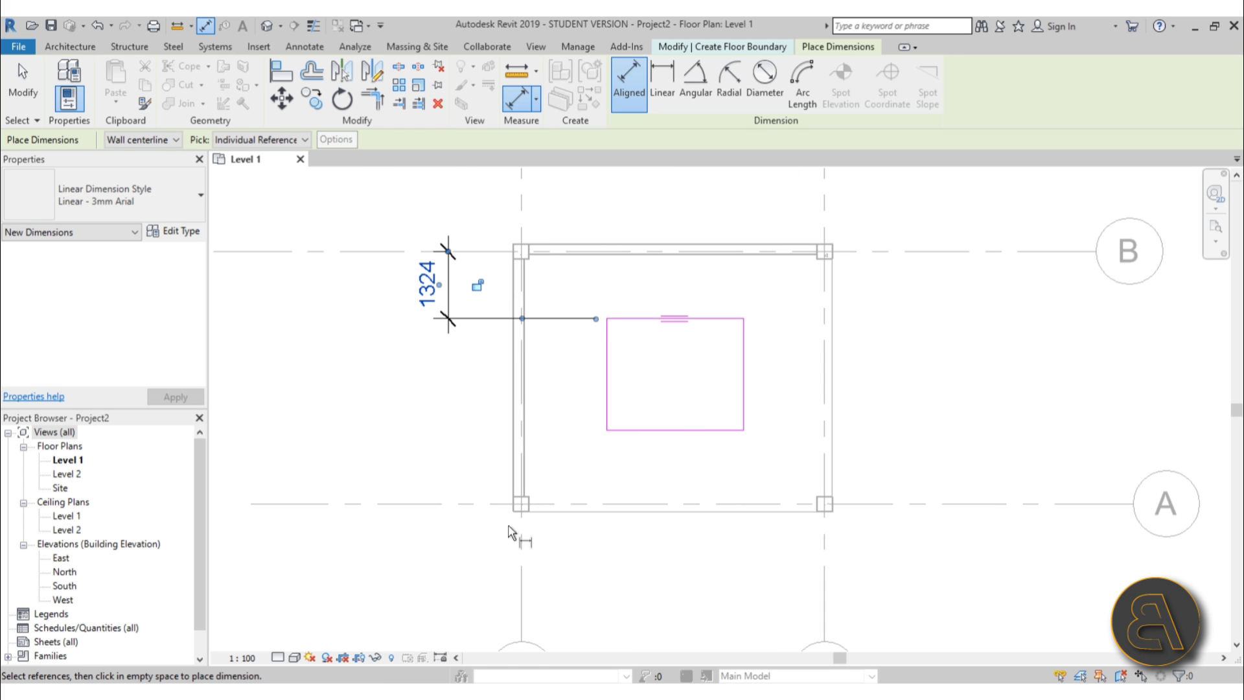
{"action": "left_click", "coordinate": [466, 504]}
{"action": "left_click", "coordinate": [668, 430]}
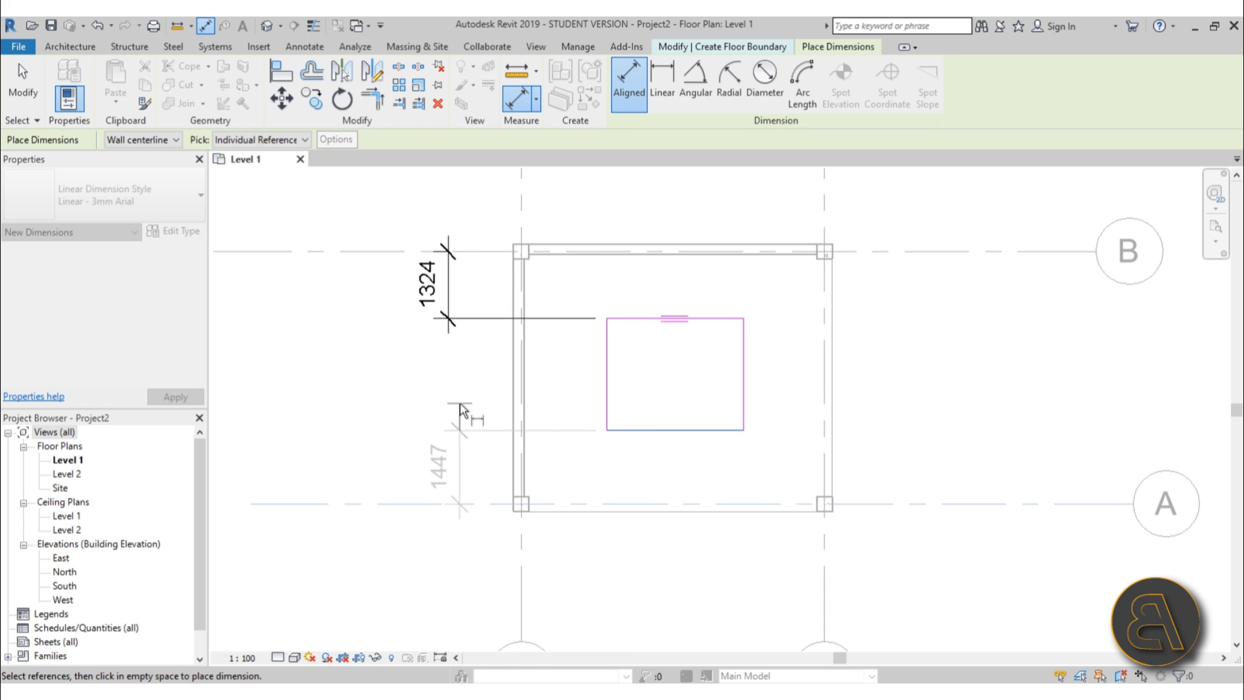
{"action": "left_click", "coordinate": [451, 408]}
- Dimension the inner floor sketch's left edge from grid line 1 and its right edge from grid line 2
{"action": "left_click", "coordinate": [521, 198]}
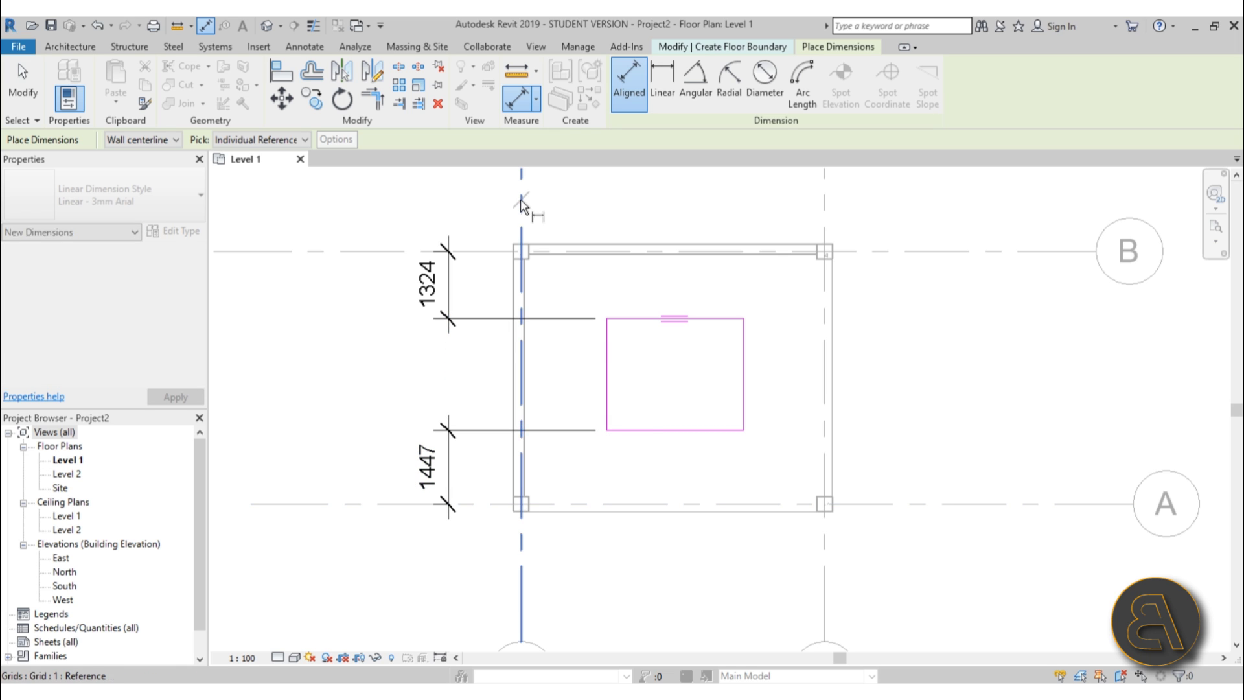
{"action": "left_click", "coordinate": [607, 362]}
{"action": "middle_click_drag", "start_coordinate": [616, 270], "coordinate": [518, 358]}
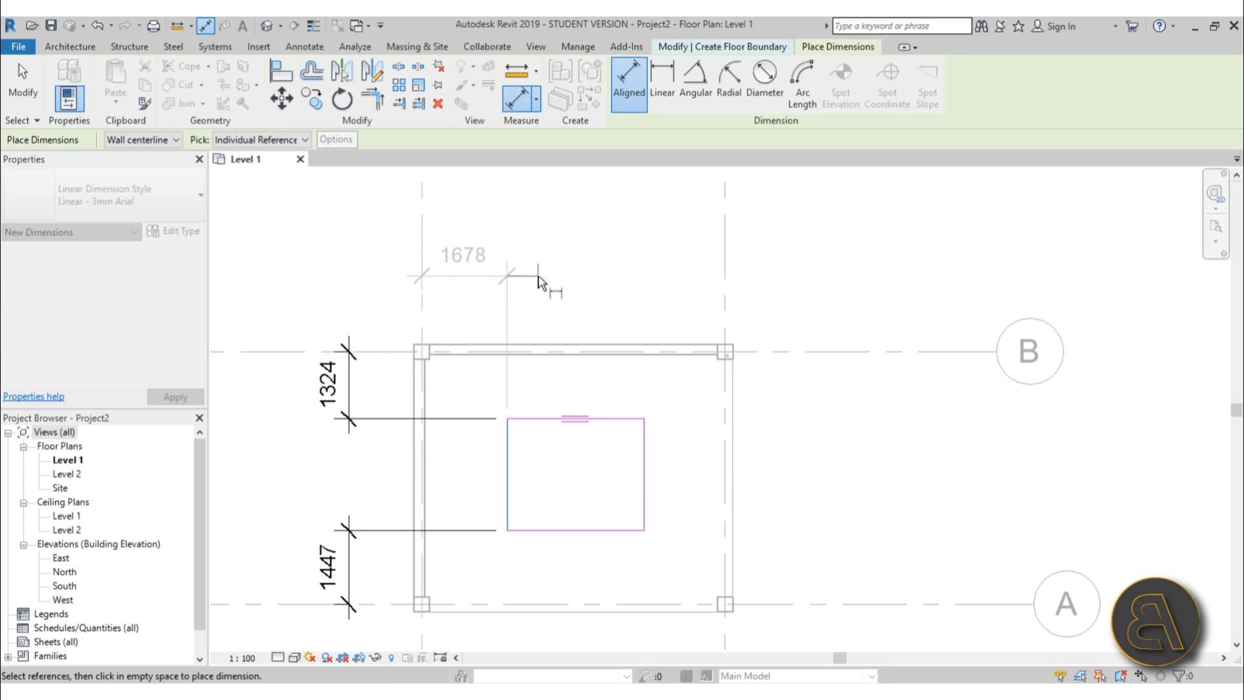
{"action": "left_click", "coordinate": [540, 283]}
{"action": "left_click", "coordinate": [724, 275]}
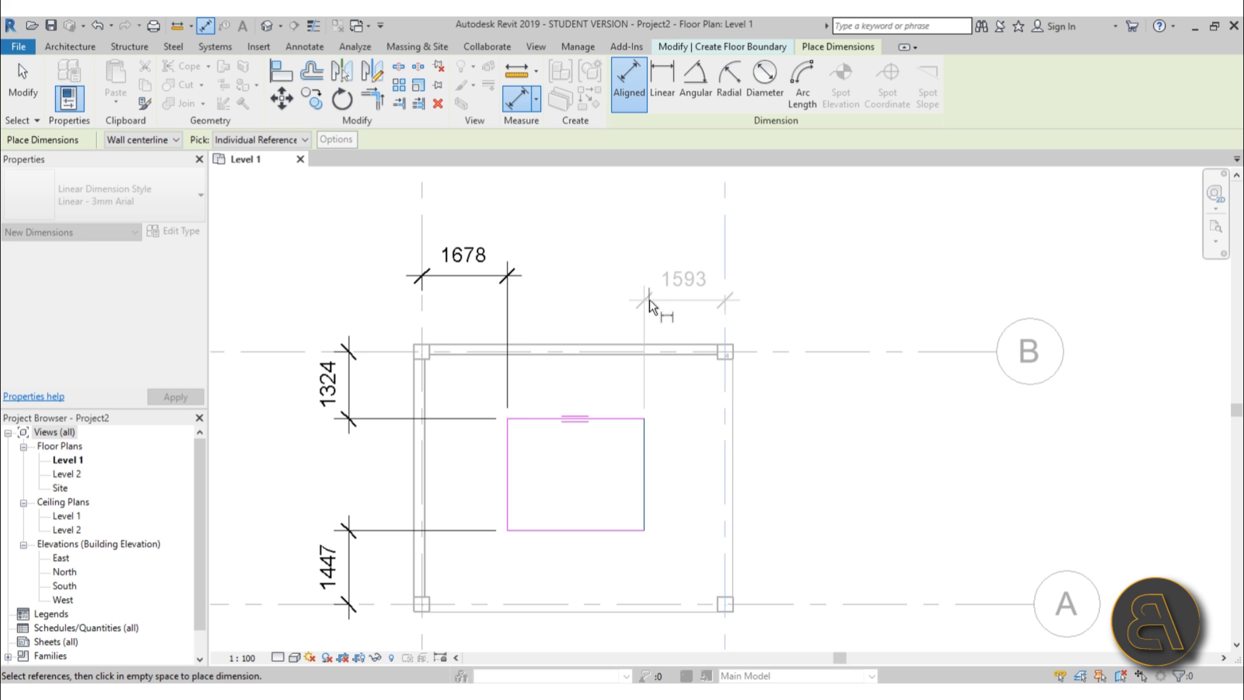
{"action": "left_click", "coordinate": [621, 277]}
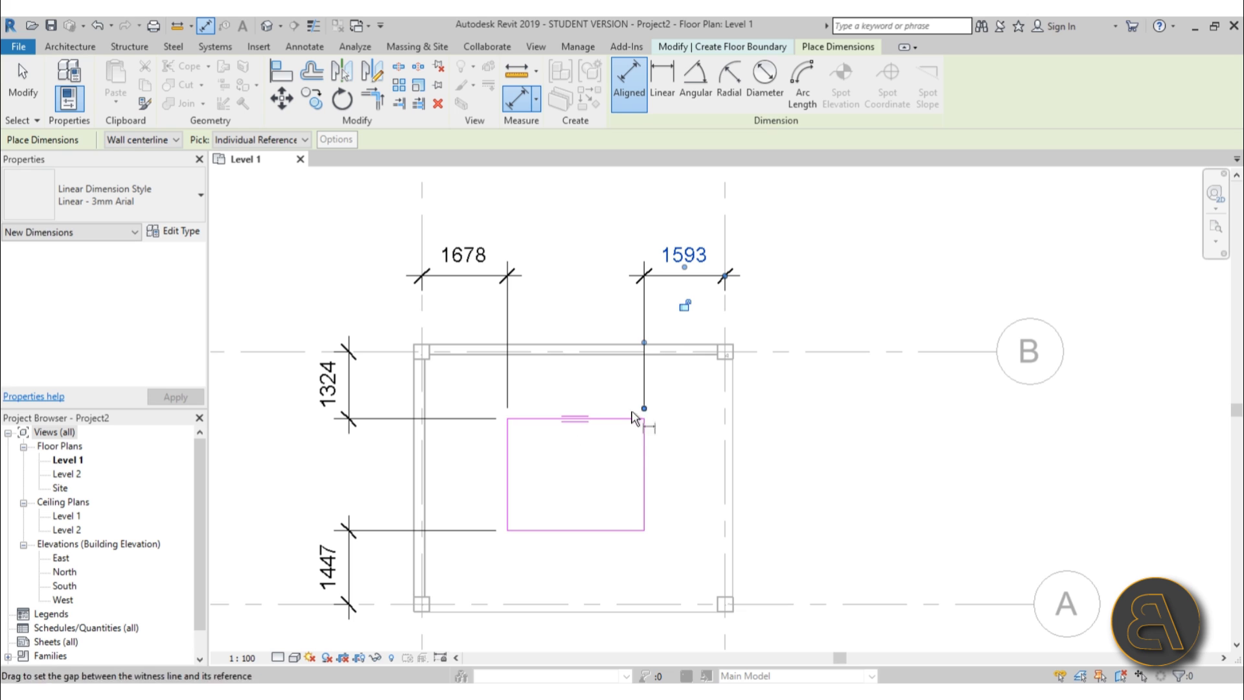
{"action": "left_click", "coordinate": [22, 81]}
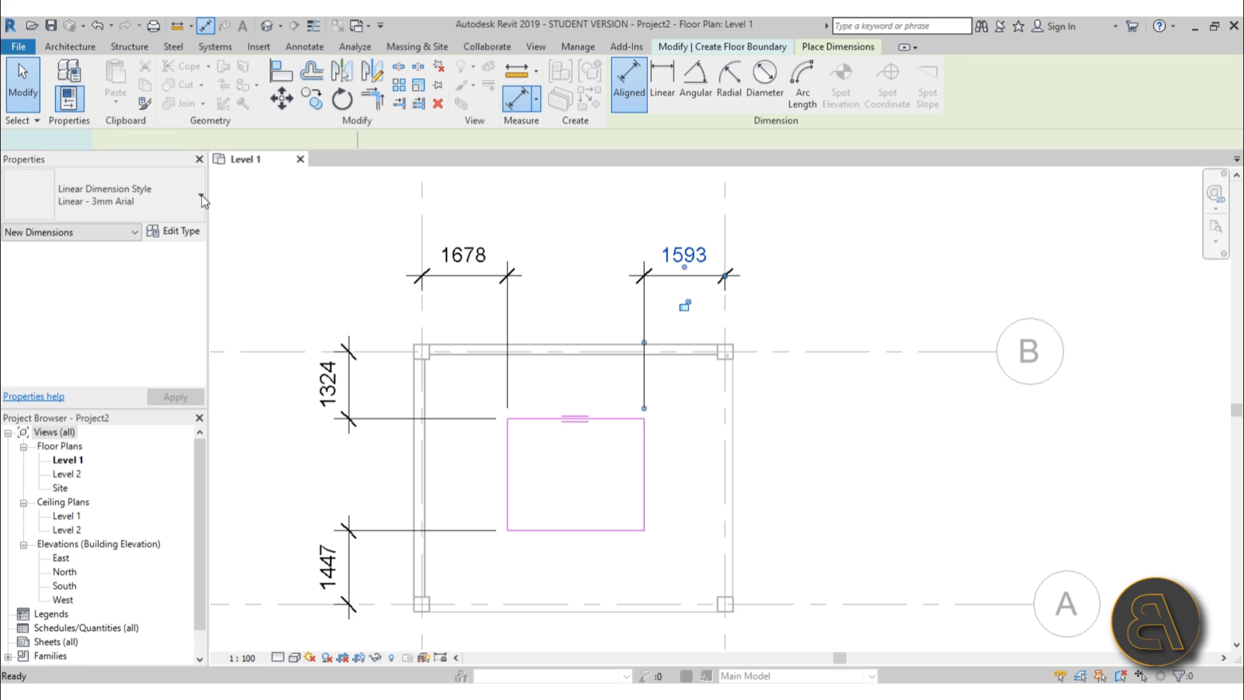
- Set the sketch's left and right edge distances from grid lines 1 and 2 to 1000 mm each
{"action": "left_click", "coordinate": [507, 428]}
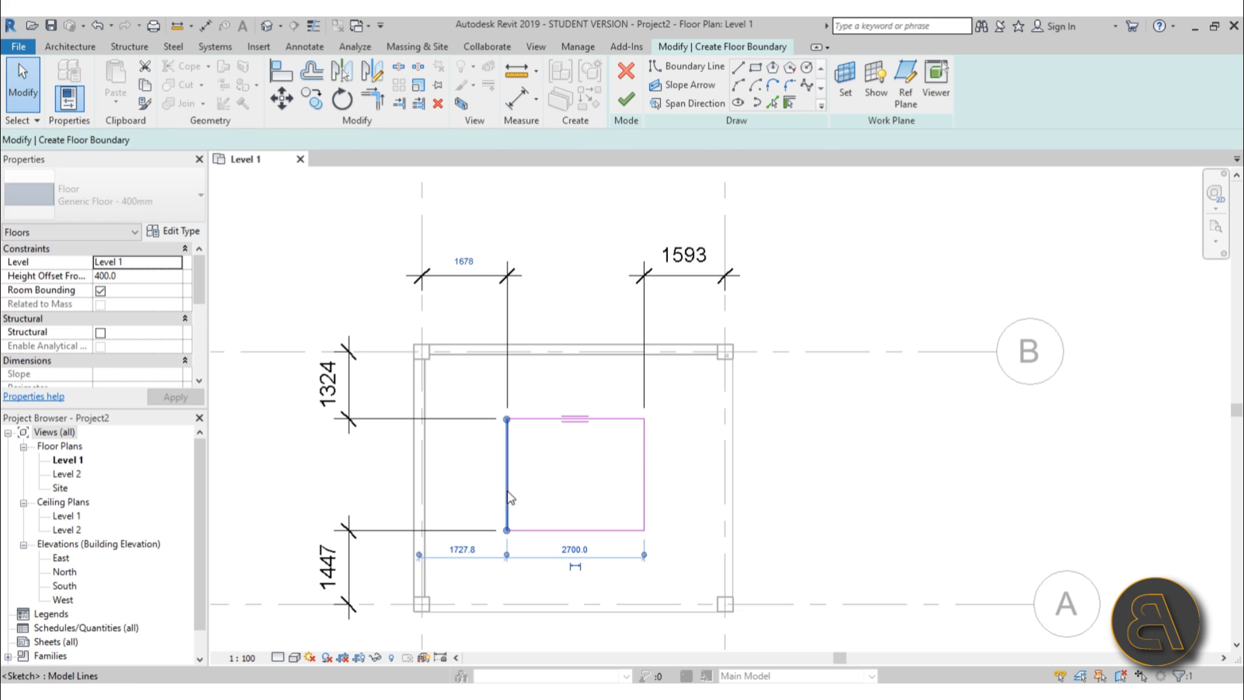
{"action": "left_click", "coordinate": [464, 261]}
{"action": "type", "text": "1"}
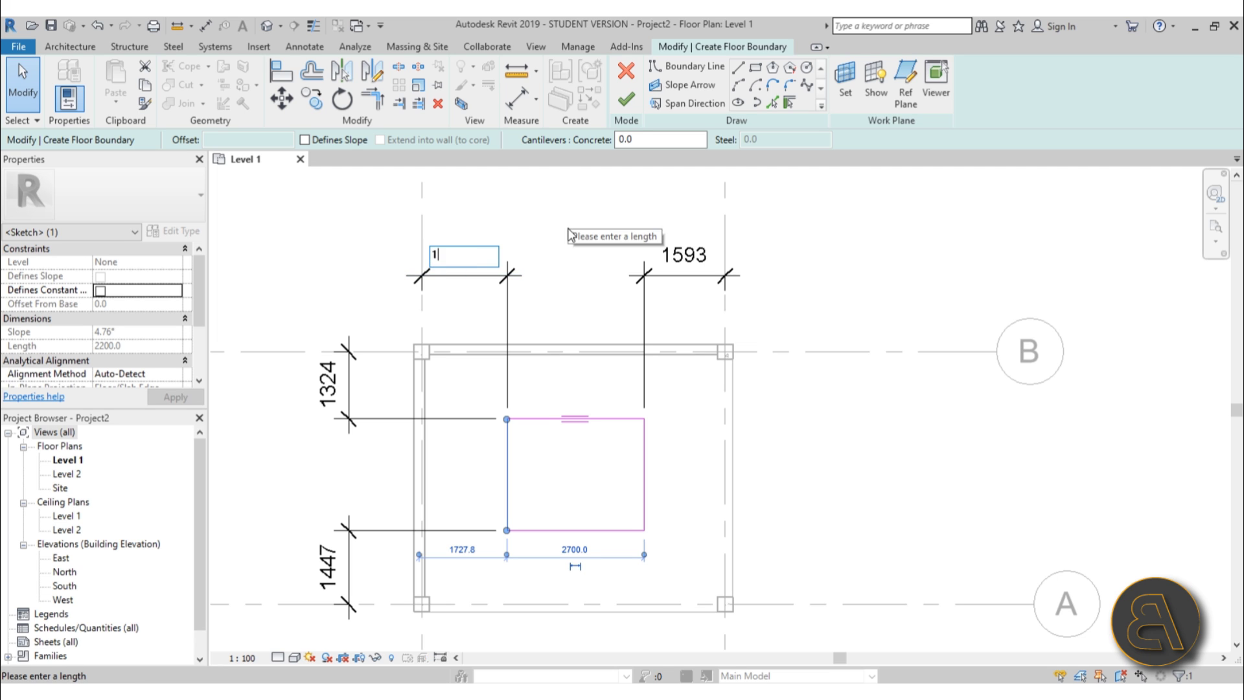
{"action": "type", "text": "000"}
{"action": "key", "text": "Return"}
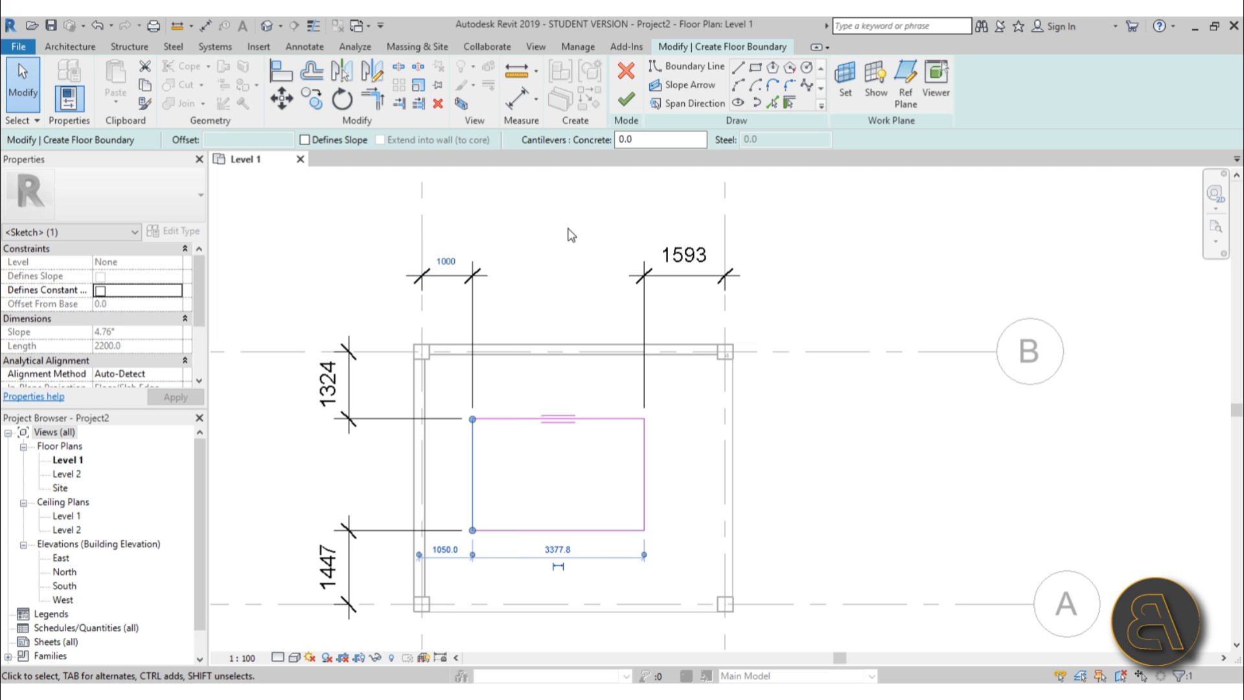
{"action": "left_click", "coordinate": [644, 451]}
{"action": "left_click", "coordinate": [684, 261]}
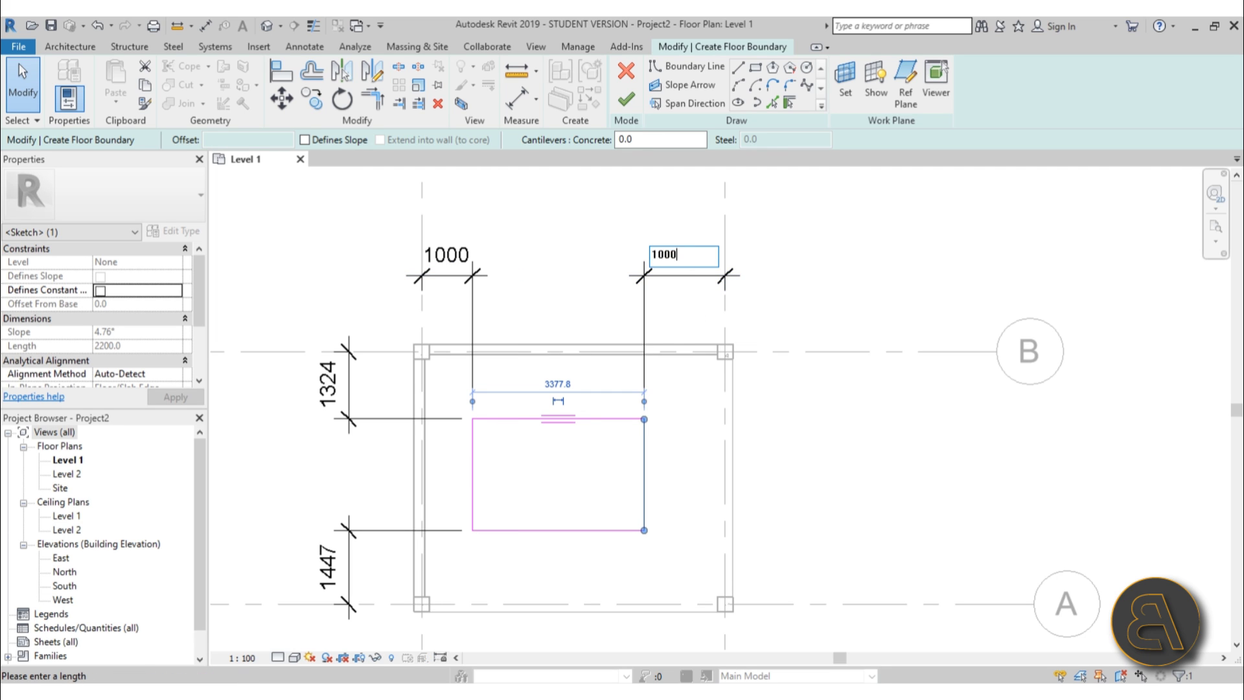
{"action": "key", "text": "Return"}
- Set the sketch's upper and lower edge distances from grid lines B and A to 1000 mm each
{"action": "left_click", "coordinate": [574, 419]}
{"action": "left_click", "coordinate": [330, 386]}
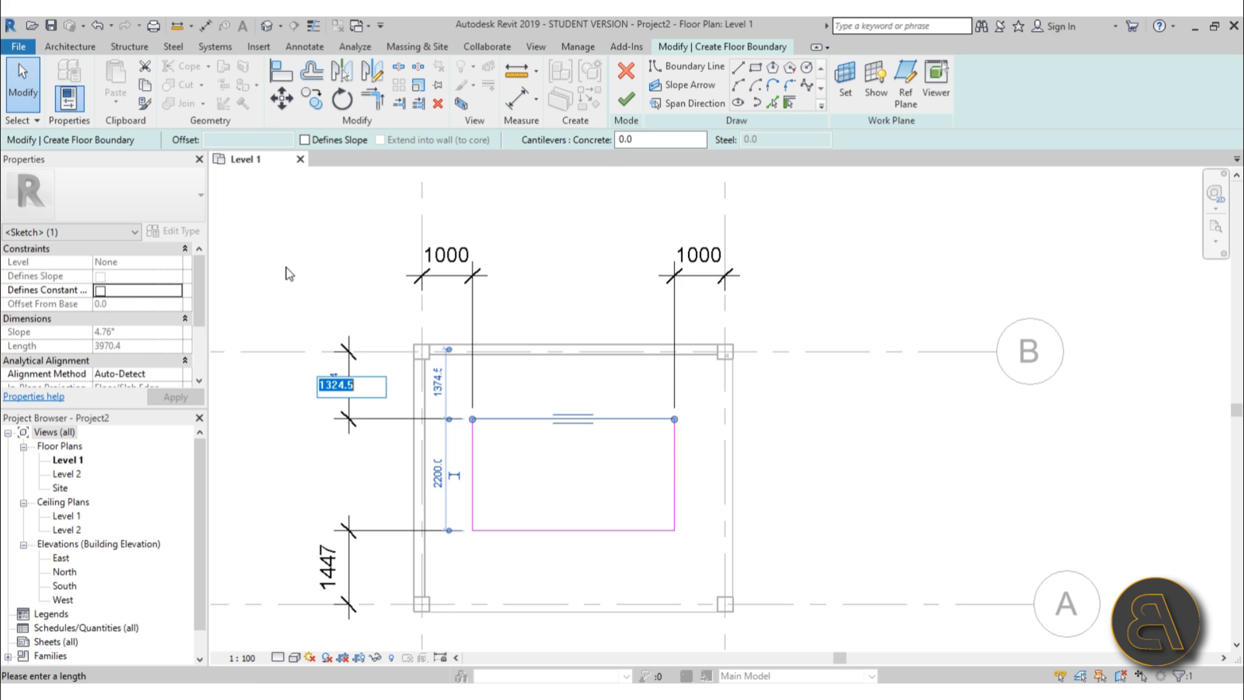
{"action": "key", "text": "Return"}
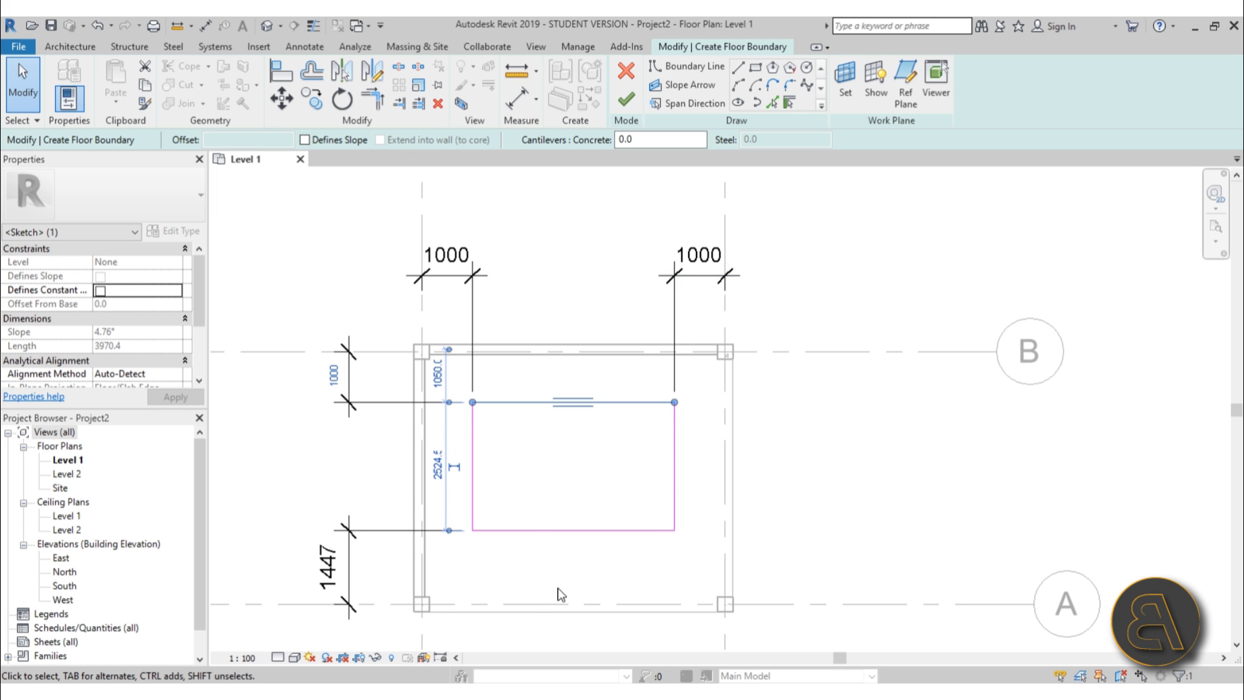
{"action": "left_click", "coordinate": [540, 531]}
{"action": "left_click", "coordinate": [328, 567]}
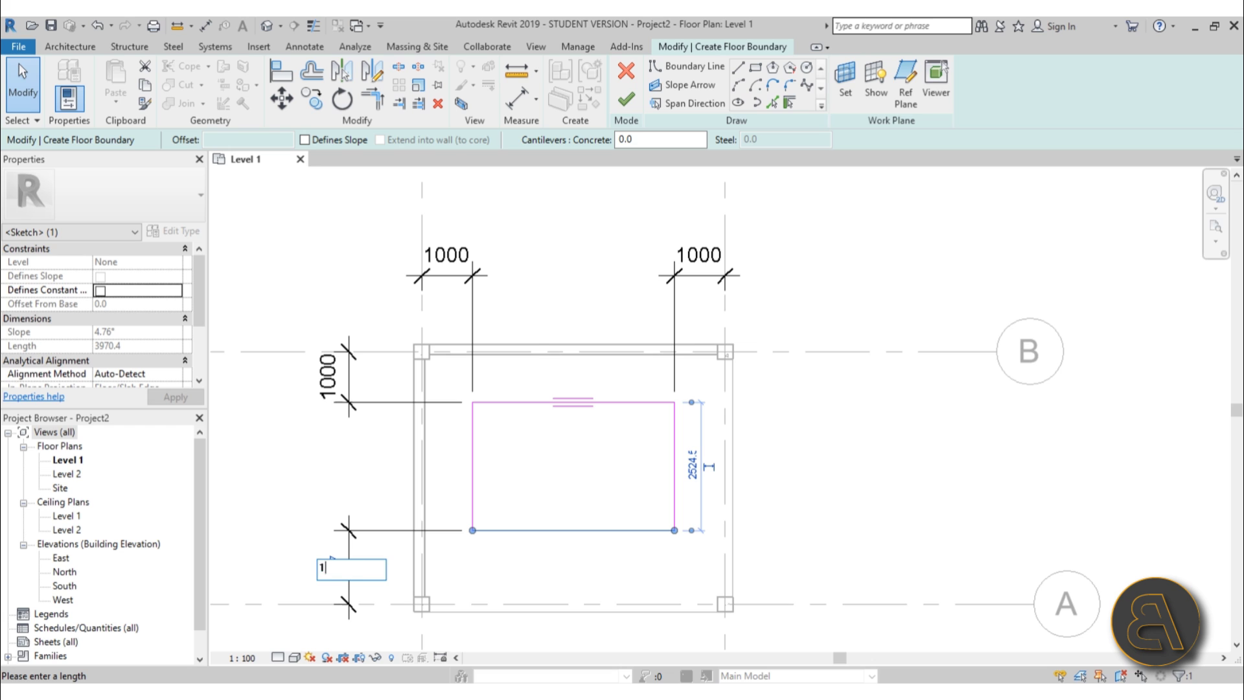
{"action": "key", "text": "Return"}
{"action": "middle_click_drag", "start_coordinate": [597, 508], "coordinate": [587, 466]}
{"action": "left_click", "coordinate": [353, 458]}
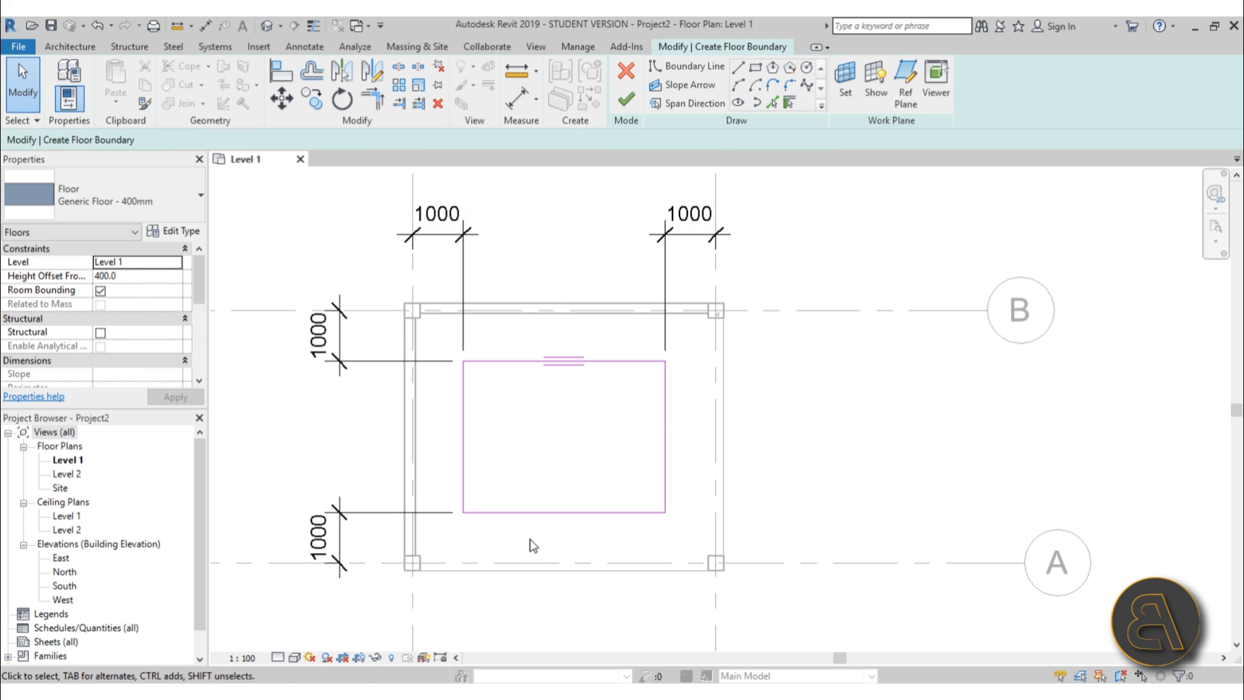
- Lock the four 1000 mm dimensions between the sketch edges and the grid lines, and finish the inner floor
{"action": "scroll", "coordinate": [522, 543], "scroll_direction": "down", "scroll_amount": 2}
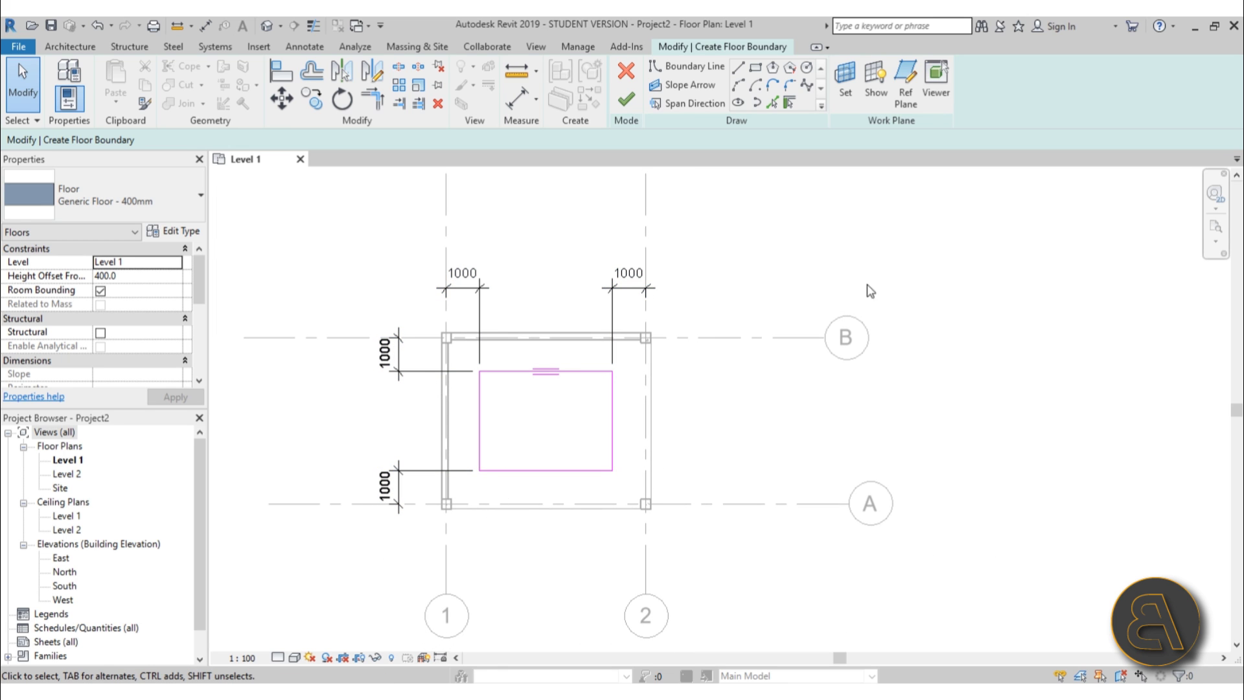
{"action": "left_click", "coordinate": [613, 289]}
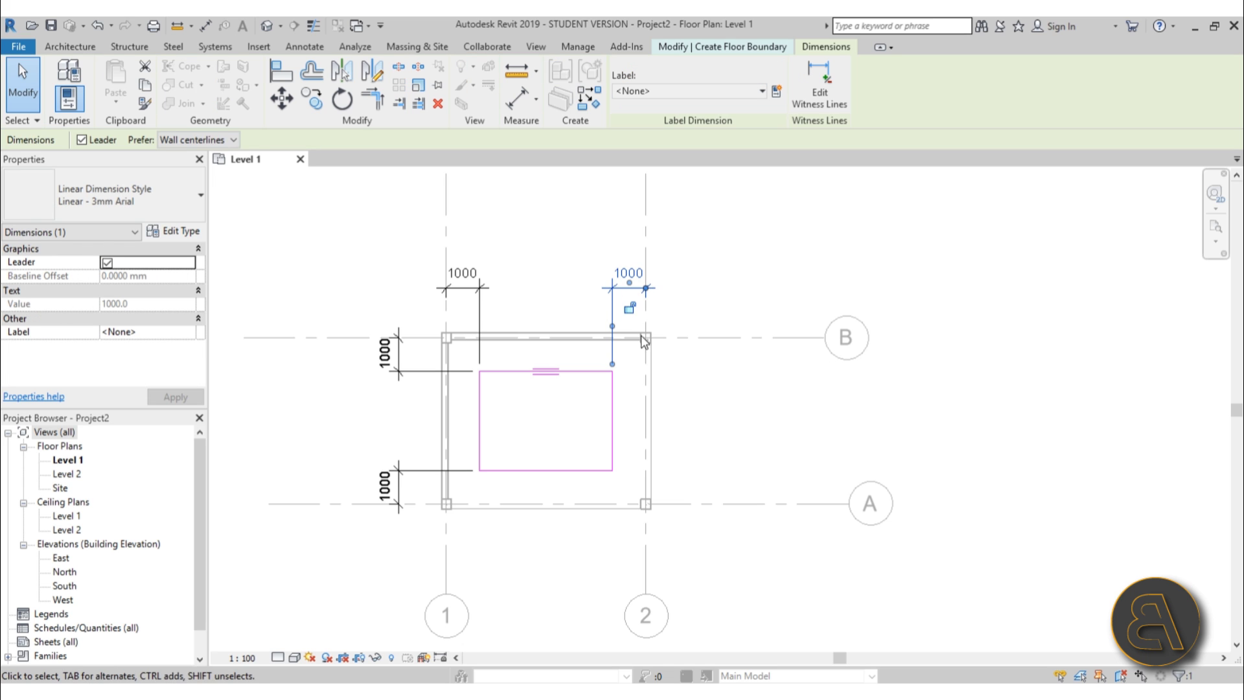
{"action": "left_click", "coordinate": [463, 291]}
{"action": "left_click", "coordinate": [401, 358]}
{"action": "left_click", "coordinate": [401, 487]}
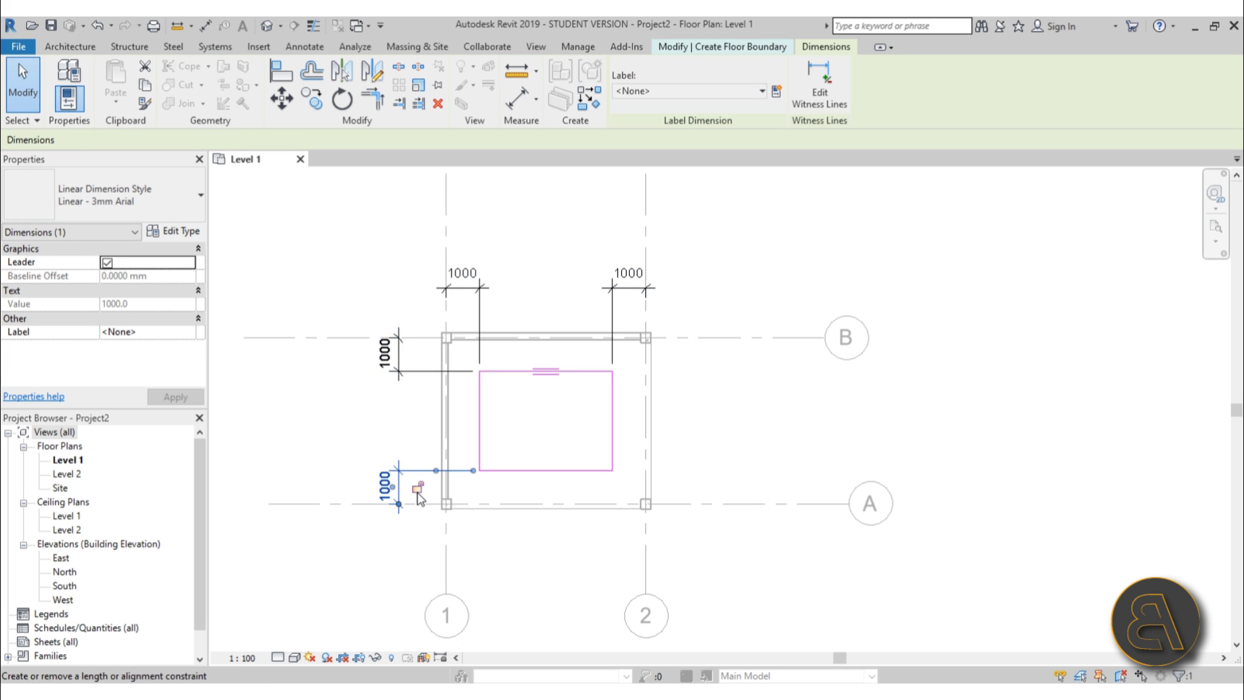
{"action": "left_click", "coordinate": [827, 217]}
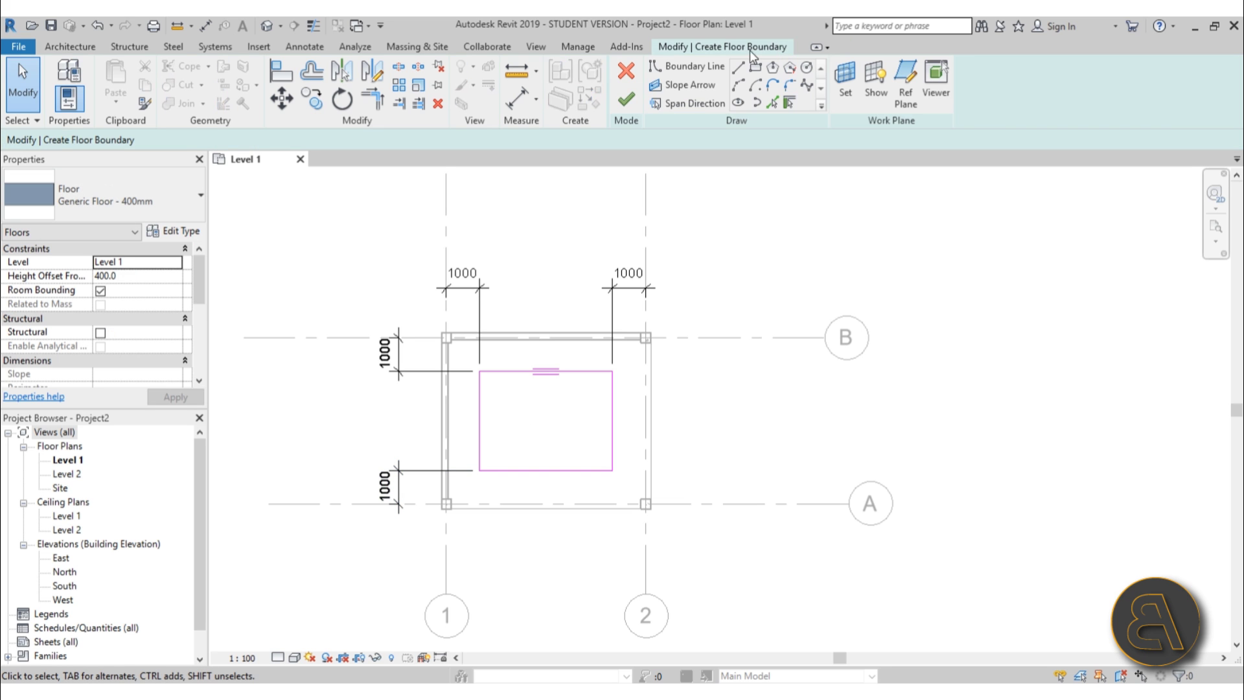
{"action": "left_click", "coordinate": [624, 91]}
{"action": "middle_click_drag", "start_coordinate": [719, 360], "coordinate": [715, 347]}
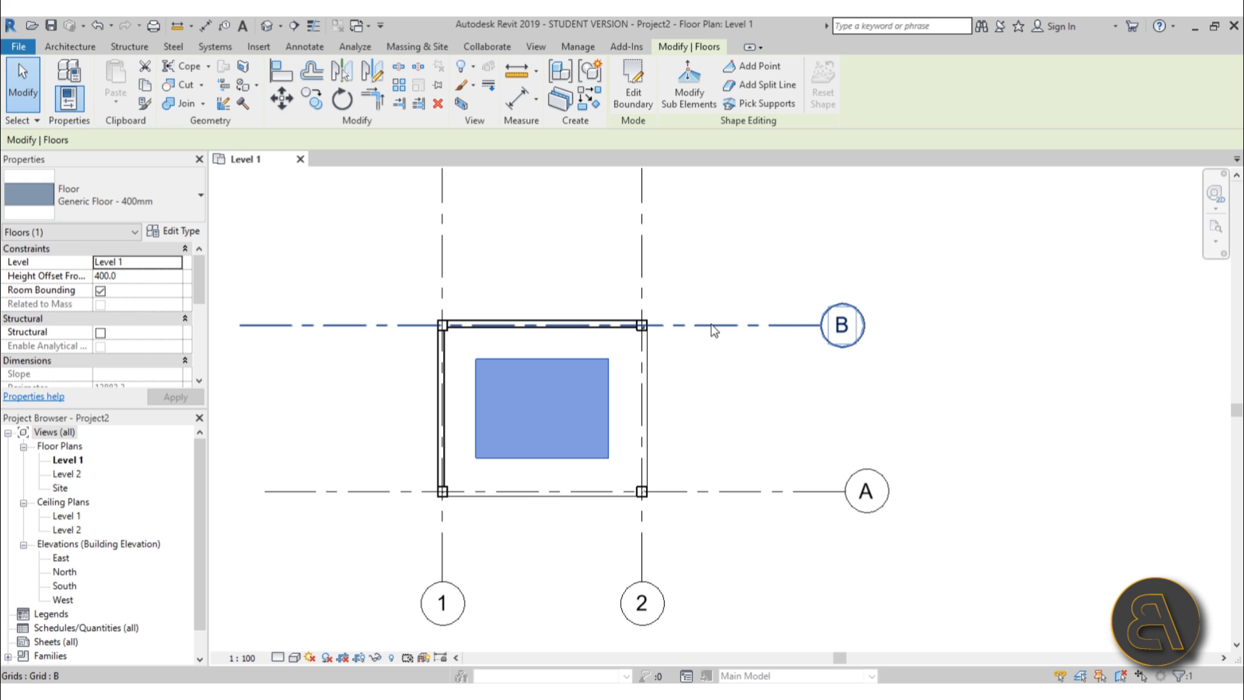
- Test the inner floor's locks by moving grid line B up and partway back down, and grid line 1 toward grid line 2
{"action": "left_click_drag", "start_coordinate": [714, 330], "coordinate": [714, 262]}
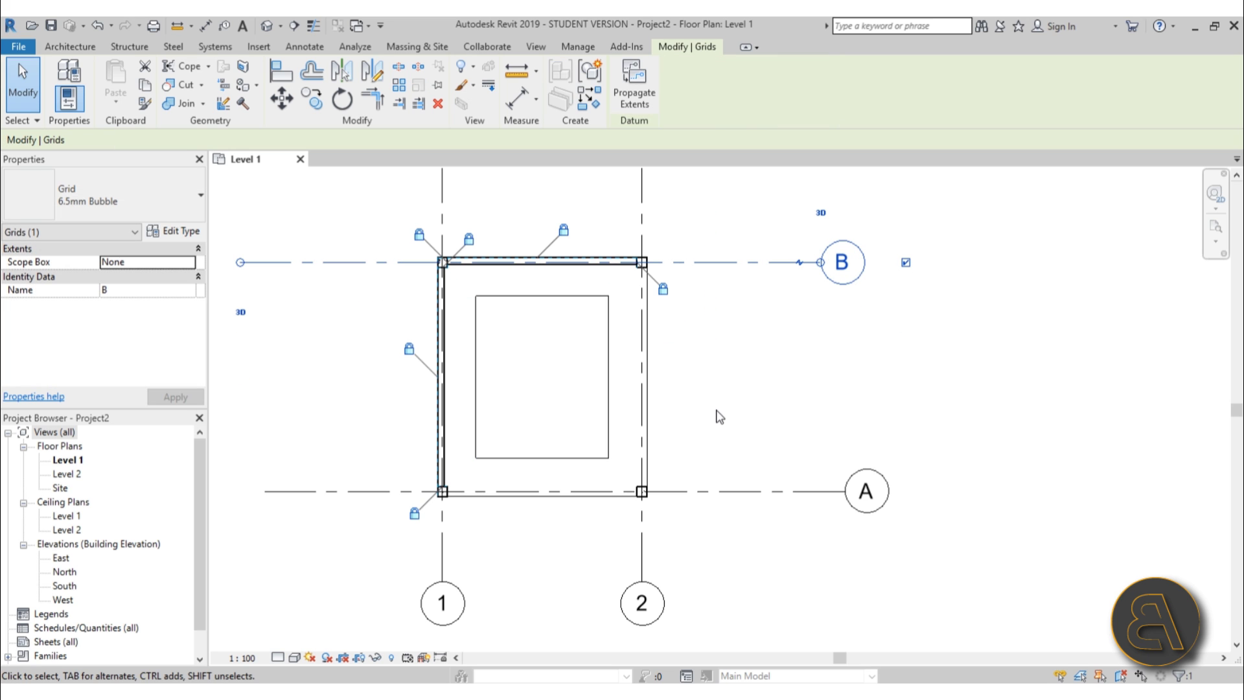
{"action": "left_click_drag", "start_coordinate": [496, 262], "coordinate": [497, 300]}
{"action": "left_click", "coordinate": [445, 541]}
{"action": "left_click_drag", "start_coordinate": [445, 541], "coordinate": [482, 543]}
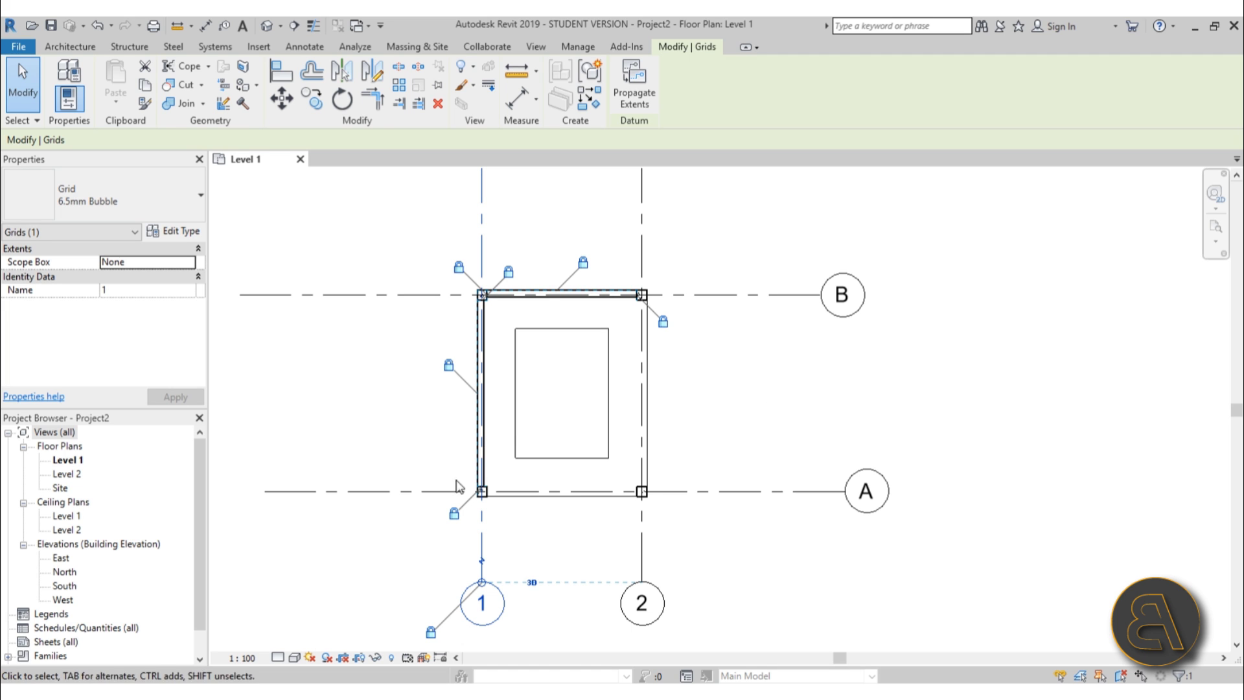
- Test the inner floor further by moving grid lines 2 and 1 outward, grid line B down and grid line 2 back inward
{"action": "left_click_drag", "start_coordinate": [642, 528], "coordinate": [697, 538]}
{"action": "left_click", "coordinate": [482, 567]}
{"action": "left_click_drag", "start_coordinate": [481, 567], "coordinate": [420, 566]}
{"action": "left_click_drag", "start_coordinate": [767, 294], "coordinate": [766, 336]}
{"action": "left_click", "coordinate": [700, 563]}
{"action": "left_click_drag", "start_coordinate": [699, 563], "coordinate": [633, 567]}
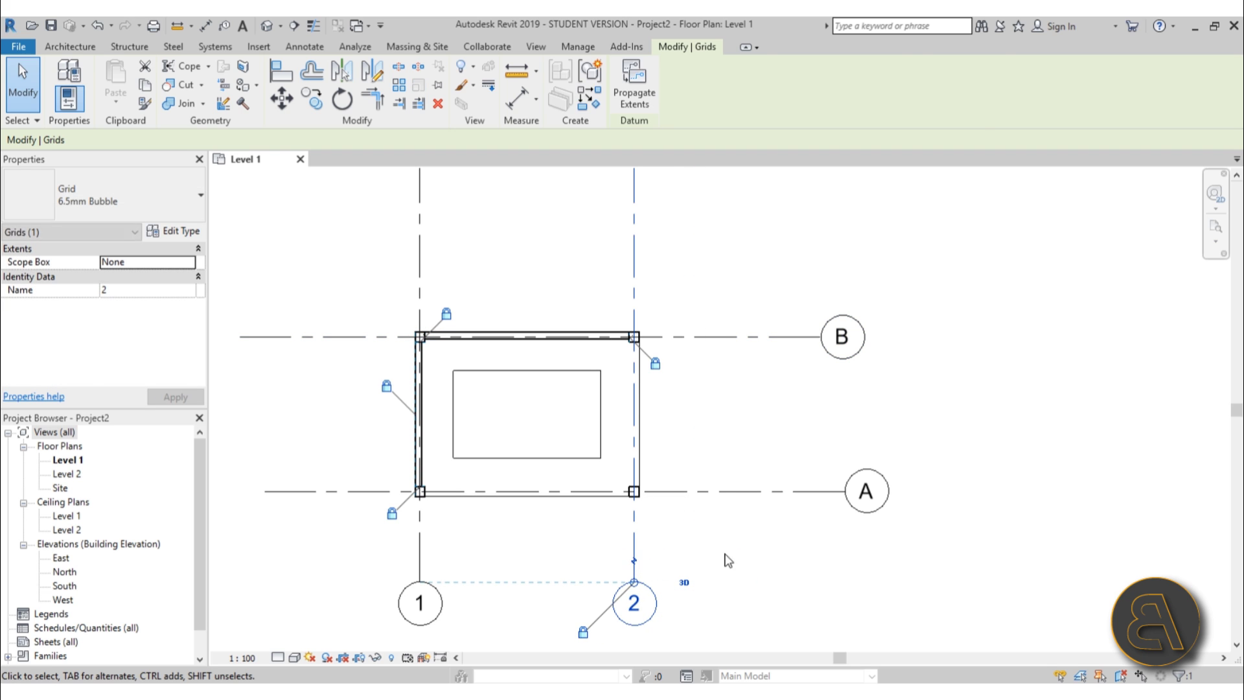
{"action": "left_click", "coordinate": [715, 562]}
{"action": "middle_click_drag", "start_coordinate": [472, 436], "coordinate": [476, 420]}
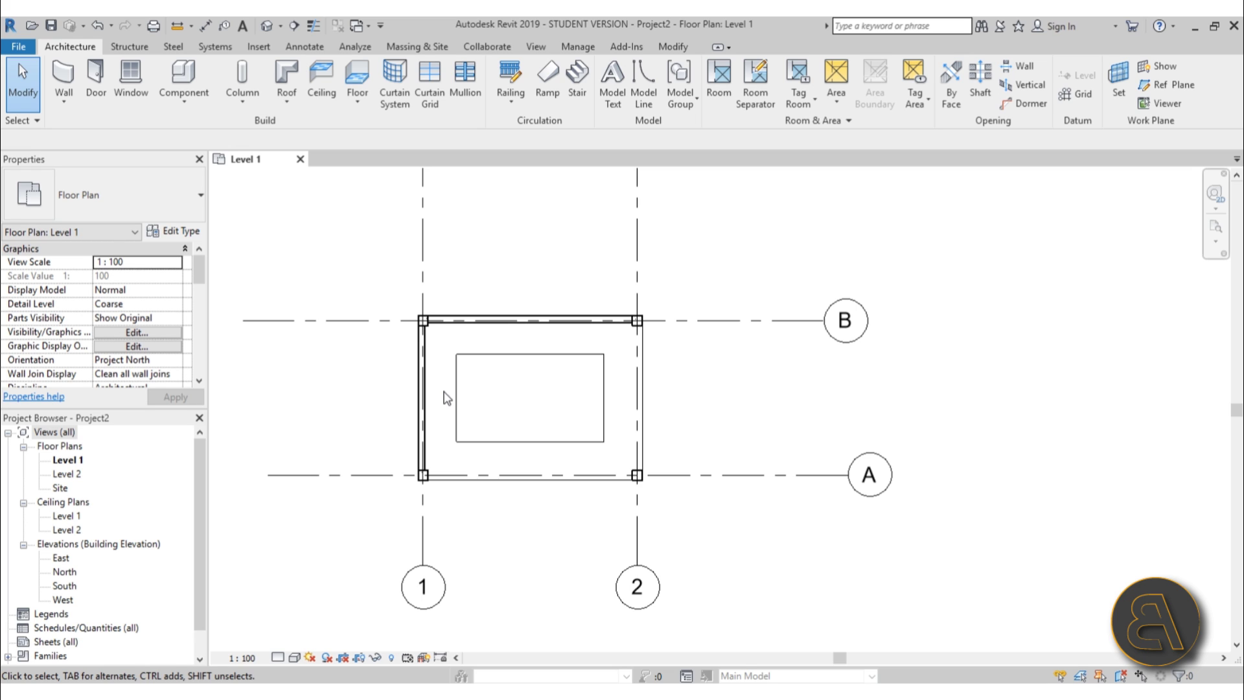
{"action": "middle_click_drag", "start_coordinate": [562, 435], "coordinate": [606, 396]}
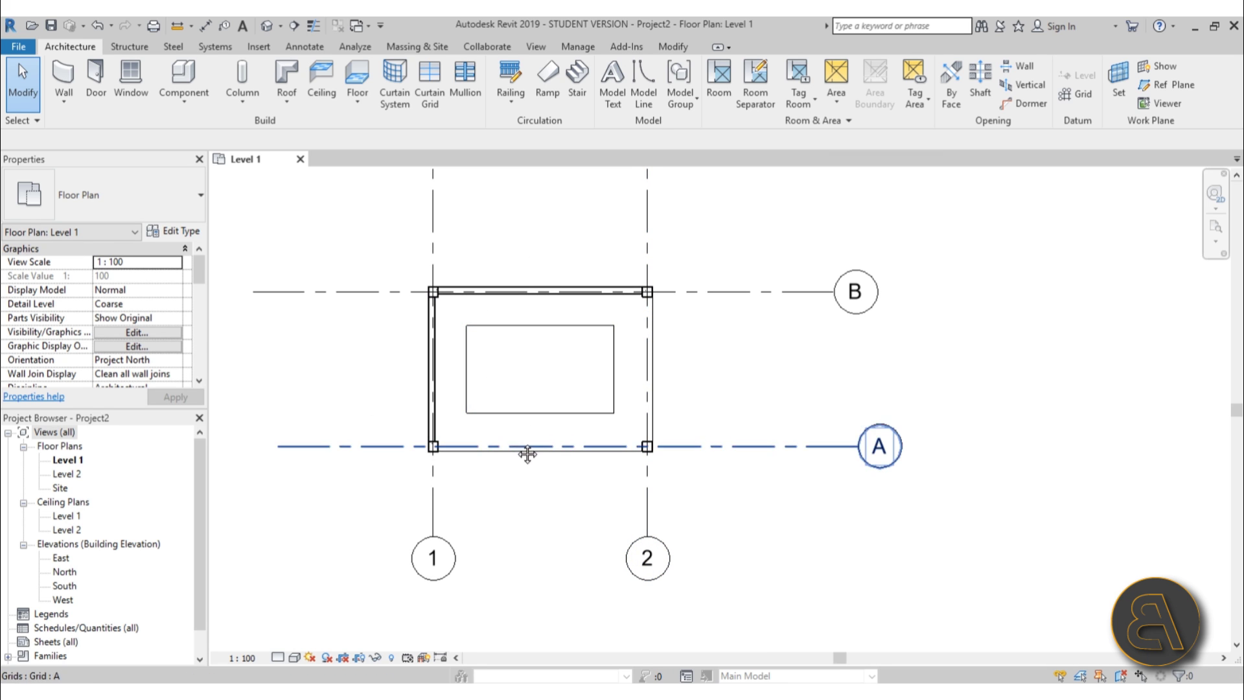
{"action": "middle_click_drag", "start_coordinate": [516, 445], "coordinate": [550, 486]}
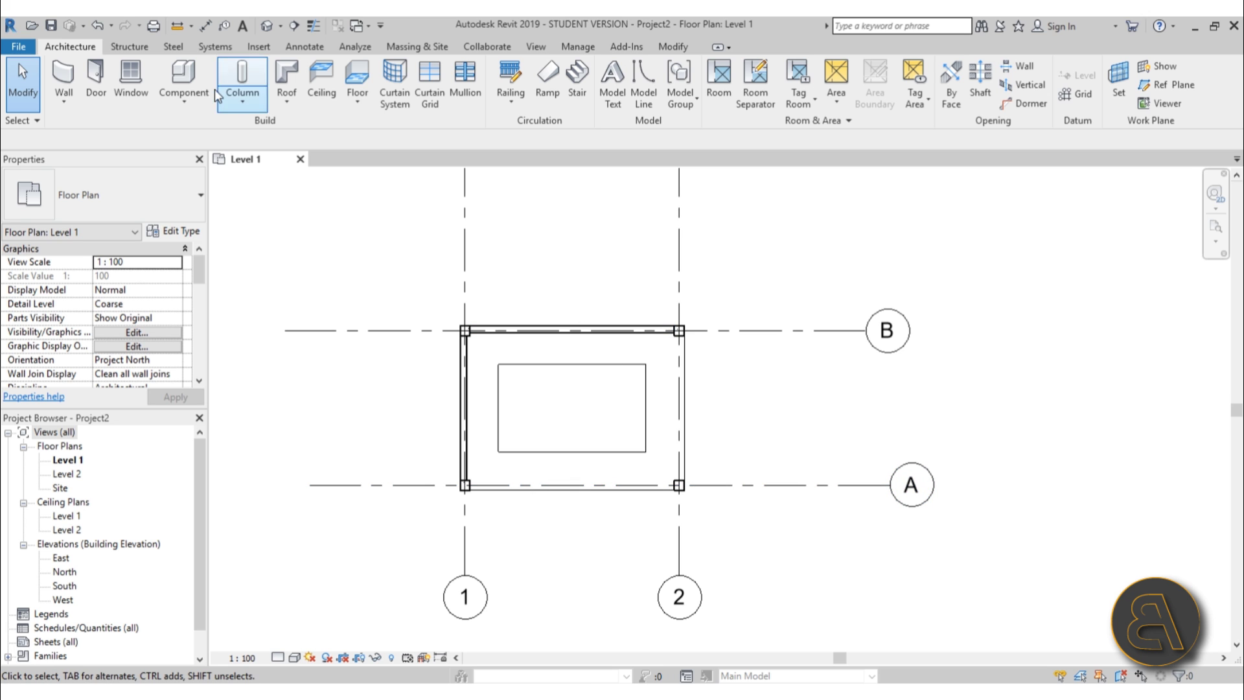
- Place an M_Single-Flush 0915 x 2134mm door midway along the wall on grid line B, swinging outward
{"action": "left_click", "coordinate": [96, 79]}
{"action": "left_click", "coordinate": [575, 324]}
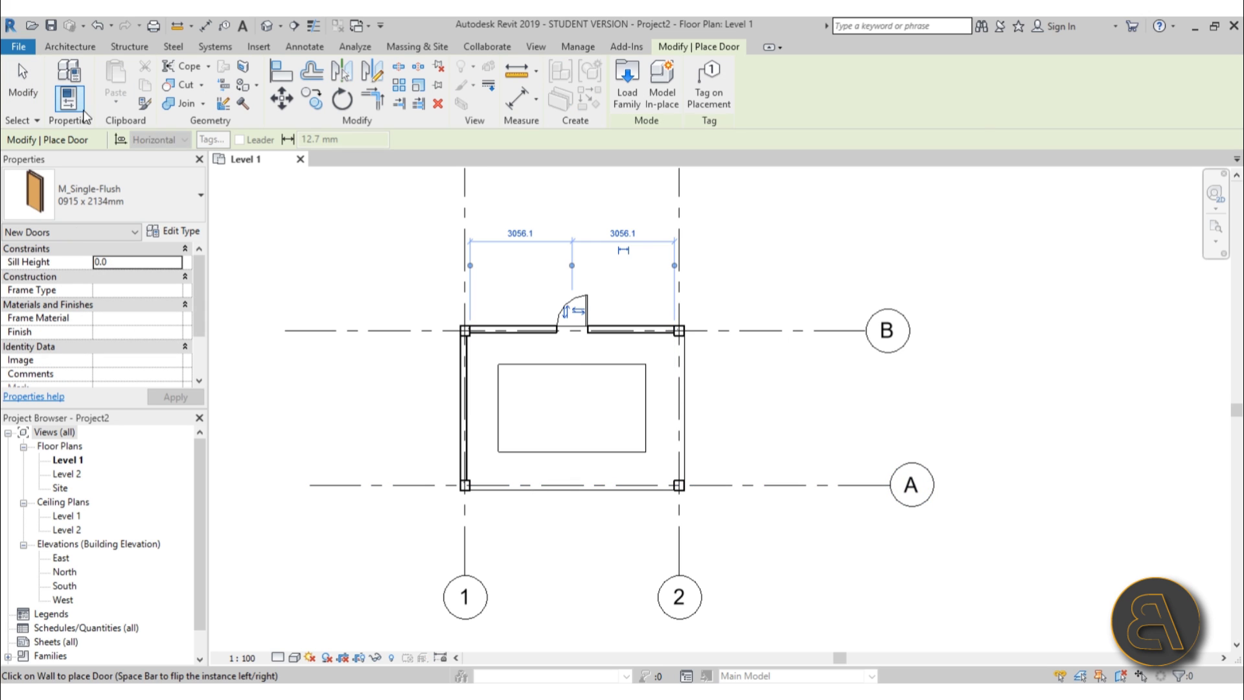
{"action": "key", "text": "Escape"}
{"action": "key", "text": "Escape"}
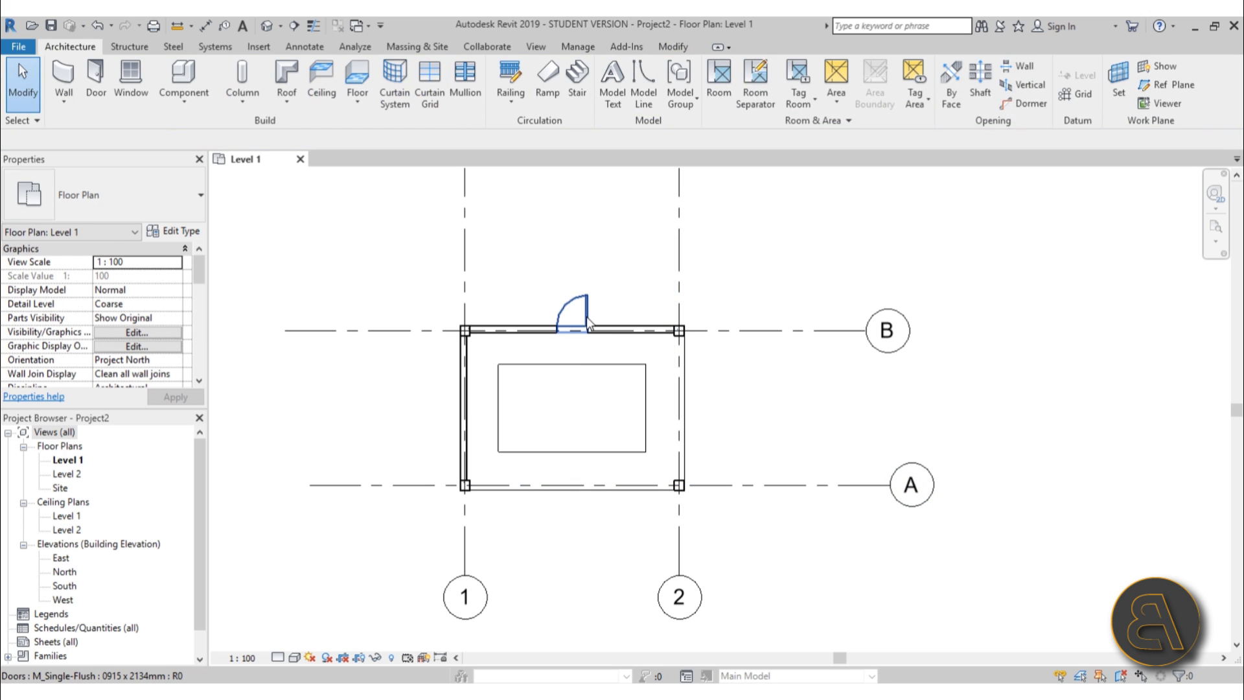
- Add an aligned dimension from grid line 1 to the center of the door in the grid line B wall
{"action": "scroll", "coordinate": [589, 324], "scroll_direction": "up", "scroll_amount": 2}
{"action": "left_click", "coordinate": [588, 295]}
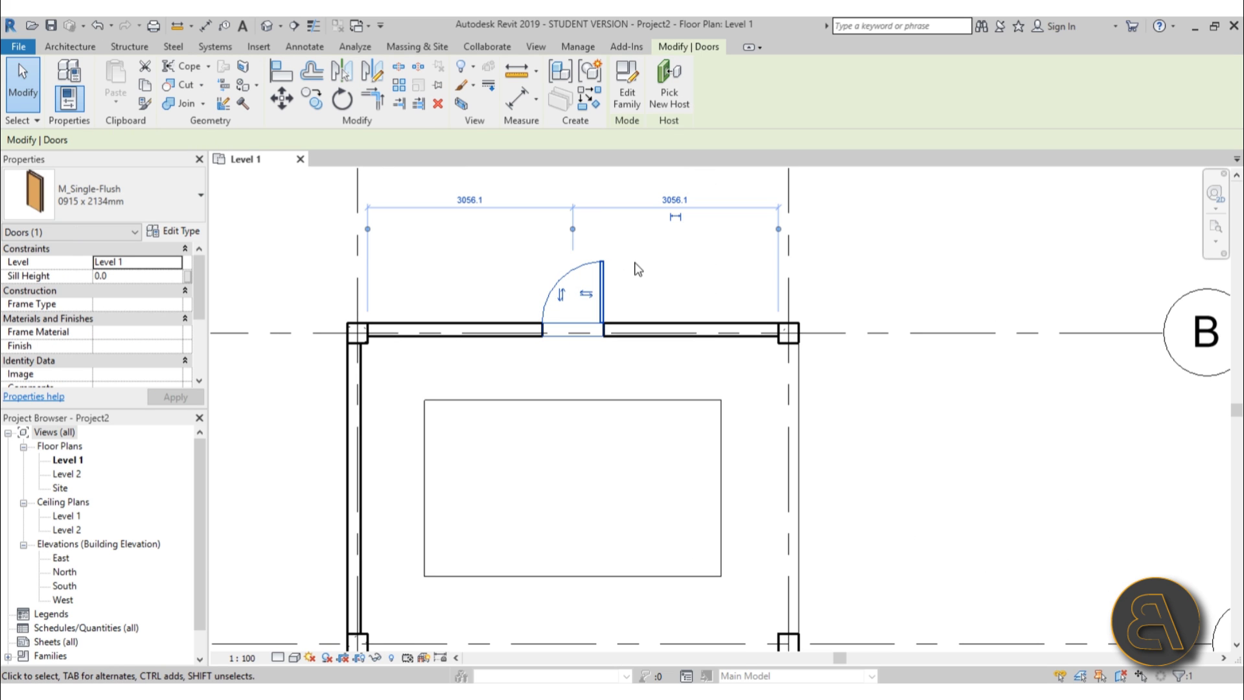
{"action": "left_click", "coordinate": [503, 283]}
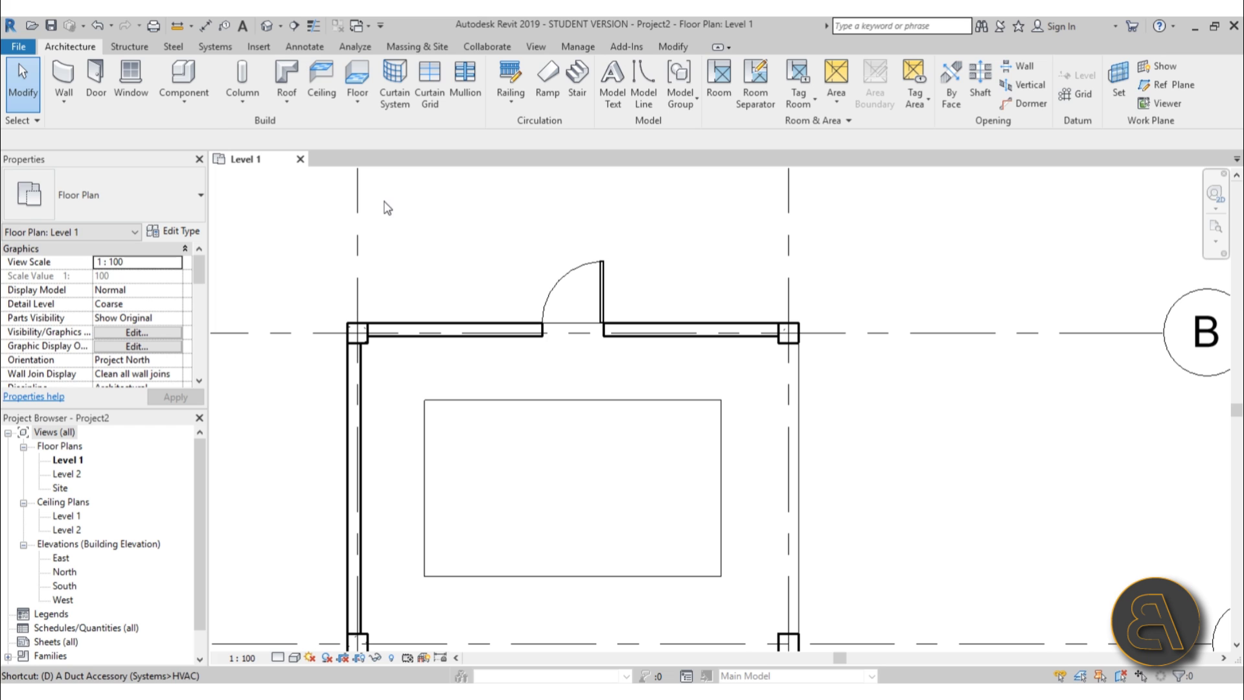
{"action": "key", "text": "d"}
{"action": "key", "text": "i"}
{"action": "left_click", "coordinate": [359, 241]}
{"action": "left_click", "coordinate": [603, 301]}
{"action": "left_click", "coordinate": [499, 239]}
{"action": "key", "text": "Escape"}
{"action": "key", "text": "Escape"}
- Set the distance from grid line 1 to the door's center to 3000 mm
{"action": "left_click", "coordinate": [621, 298]}
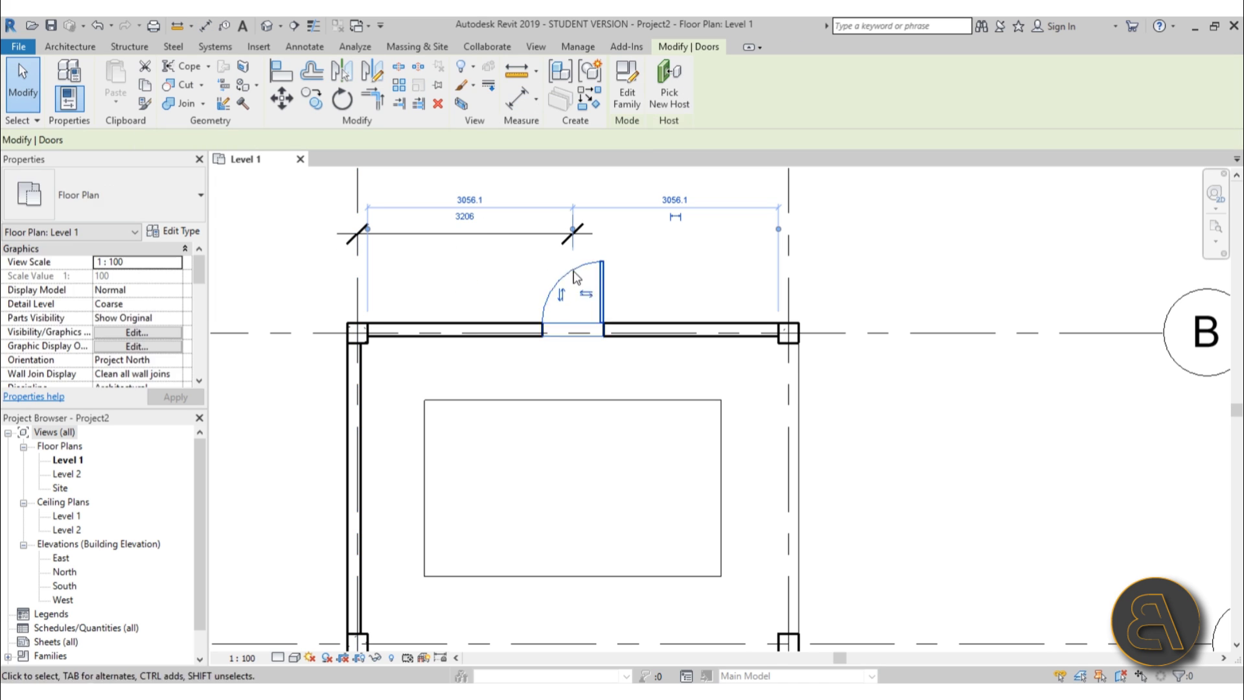
{"action": "left_click", "coordinate": [465, 201]}
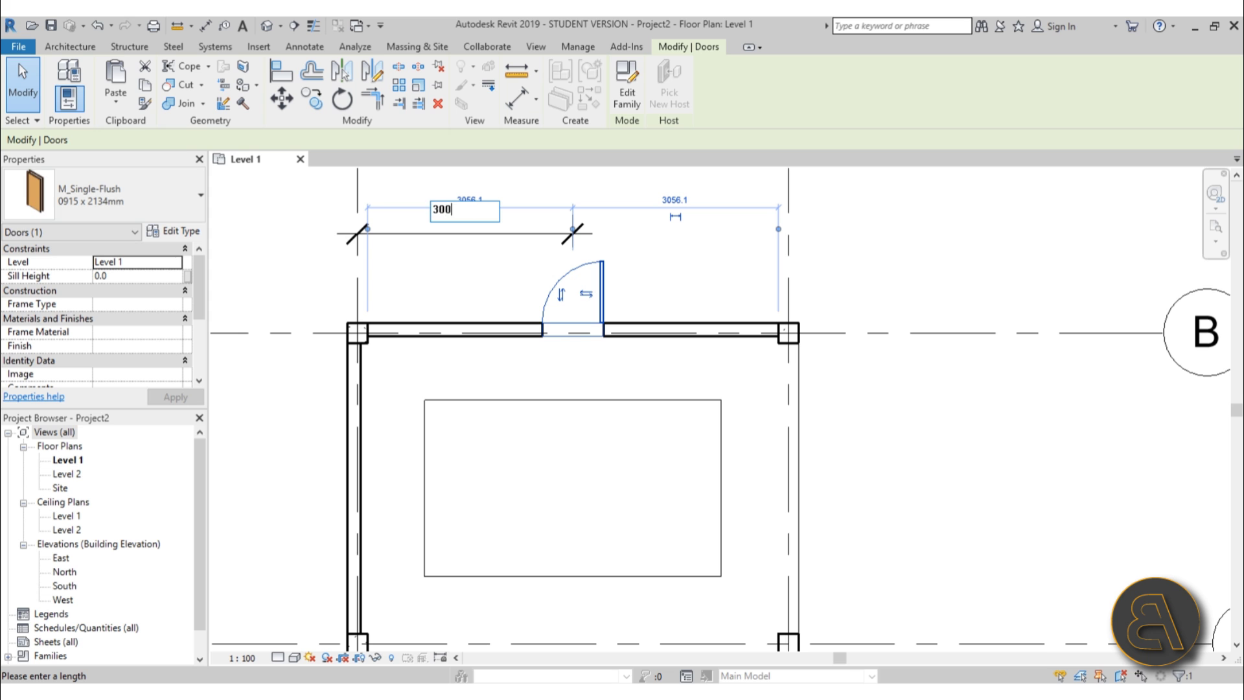
{"action": "key", "text": "Return"}
{"action": "key", "text": "Escape"}
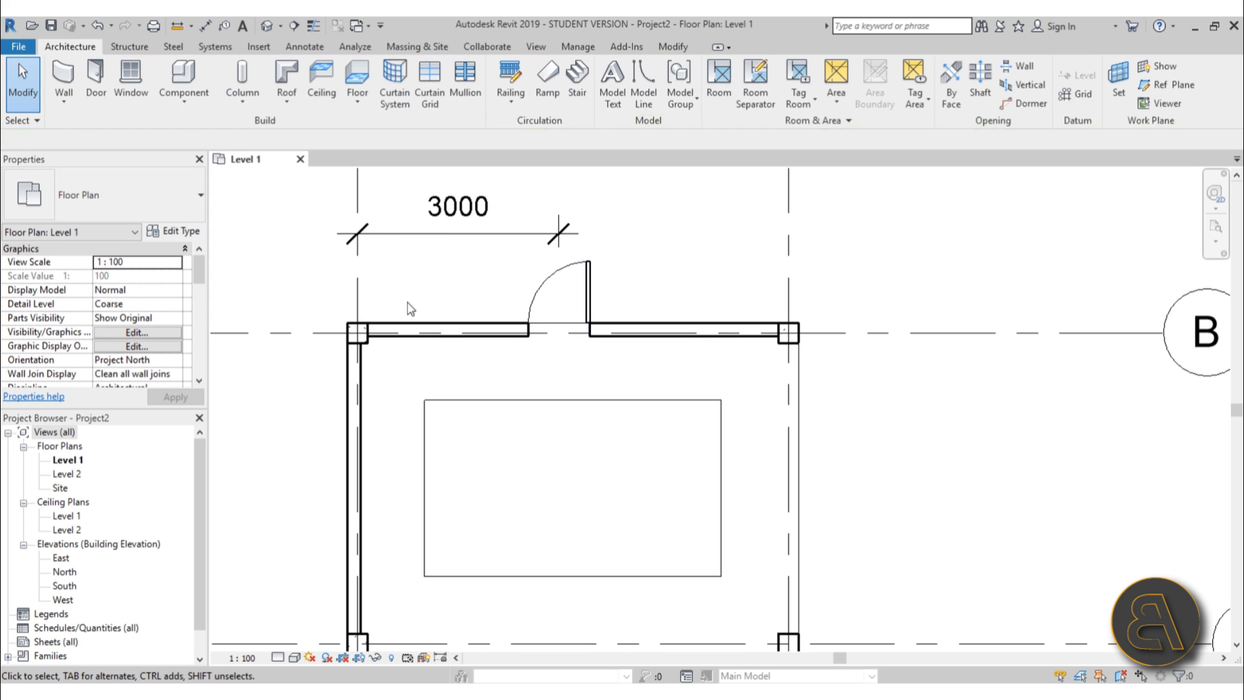
- Move the 3000 mm door dimension inside the room, just below the wall on grid line B
{"action": "left_click", "coordinate": [457, 233]}
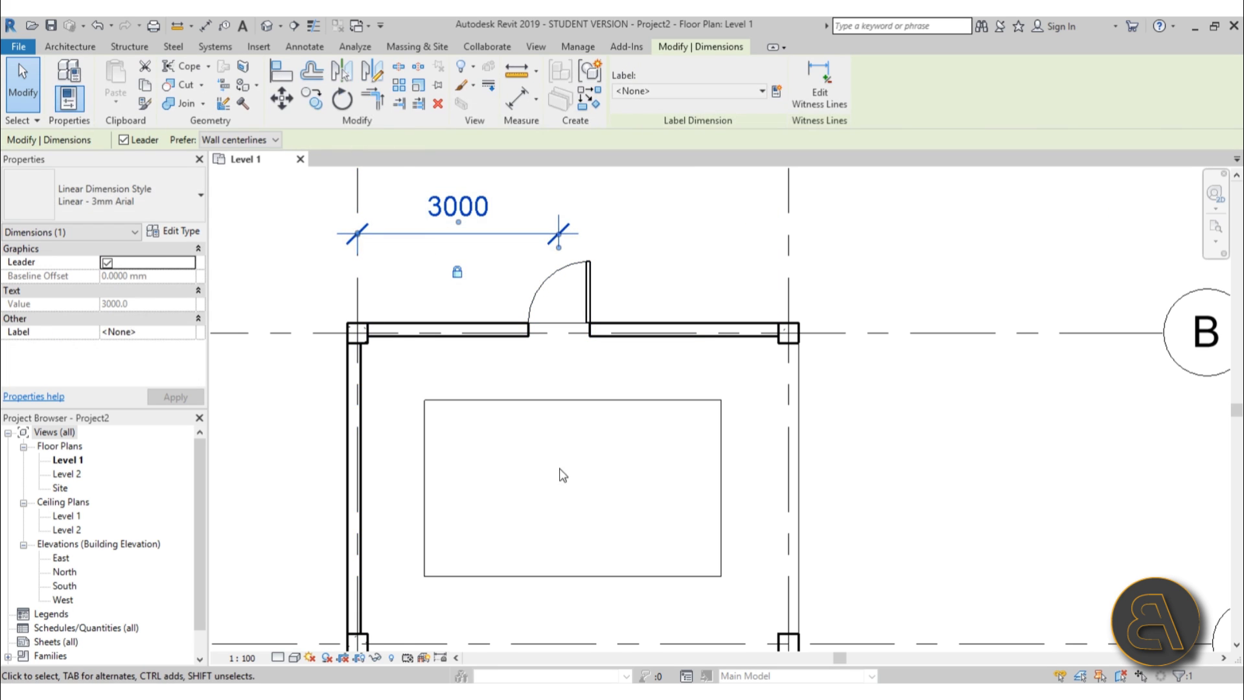
{"action": "scroll", "coordinate": [545, 402], "scroll_direction": "down", "scroll_amount": 3}
{"action": "key", "text": "Escape"}
{"action": "left_click_drag", "start_coordinate": [524, 320], "coordinate": [515, 383]}
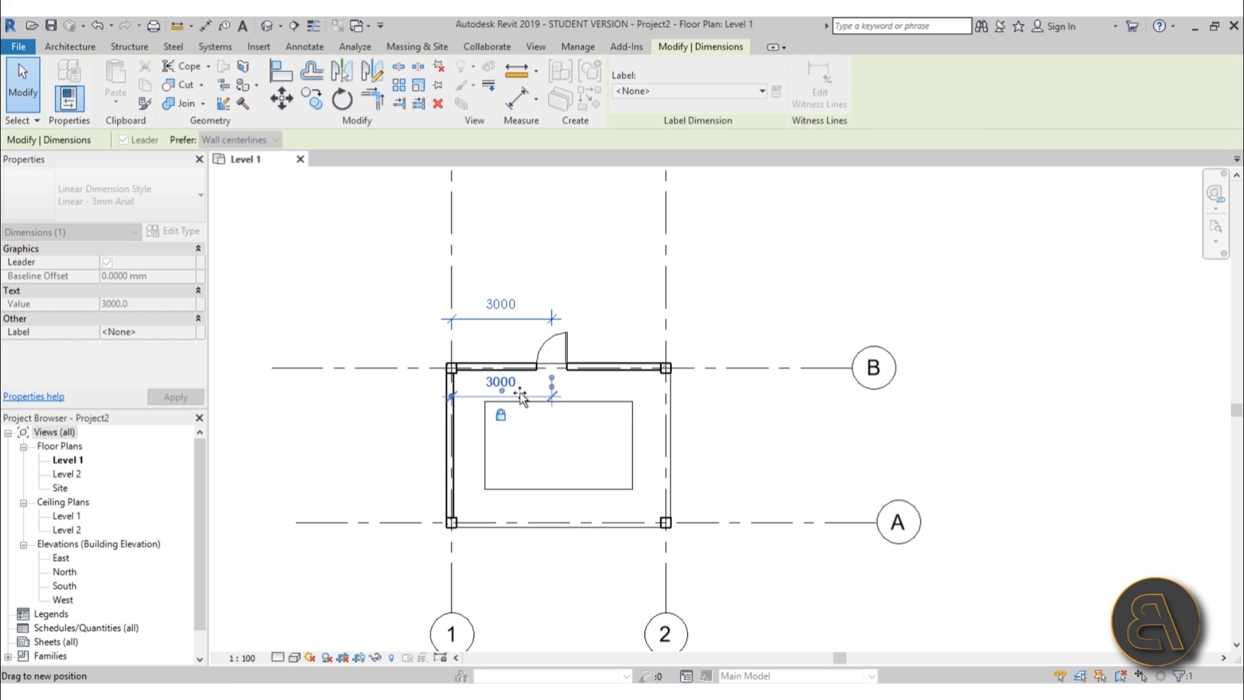
{"action": "key", "text": "Escape"}
- Hide the 3000 mm door dimension element in this view and check it by briefly revealing the hidden elements
{"action": "scroll", "coordinate": [525, 410], "scroll_direction": "up", "scroll_amount": 3}
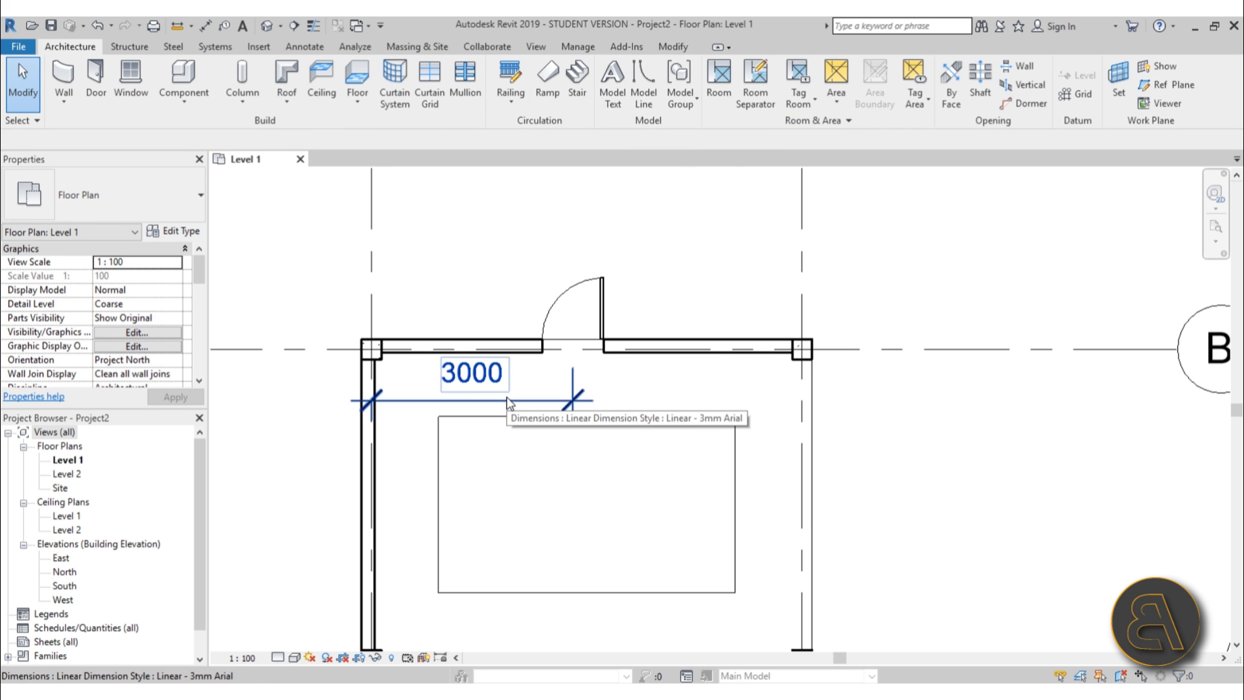
{"action": "left_click", "coordinate": [507, 402]}
{"action": "left_click", "coordinate": [476, 67]}
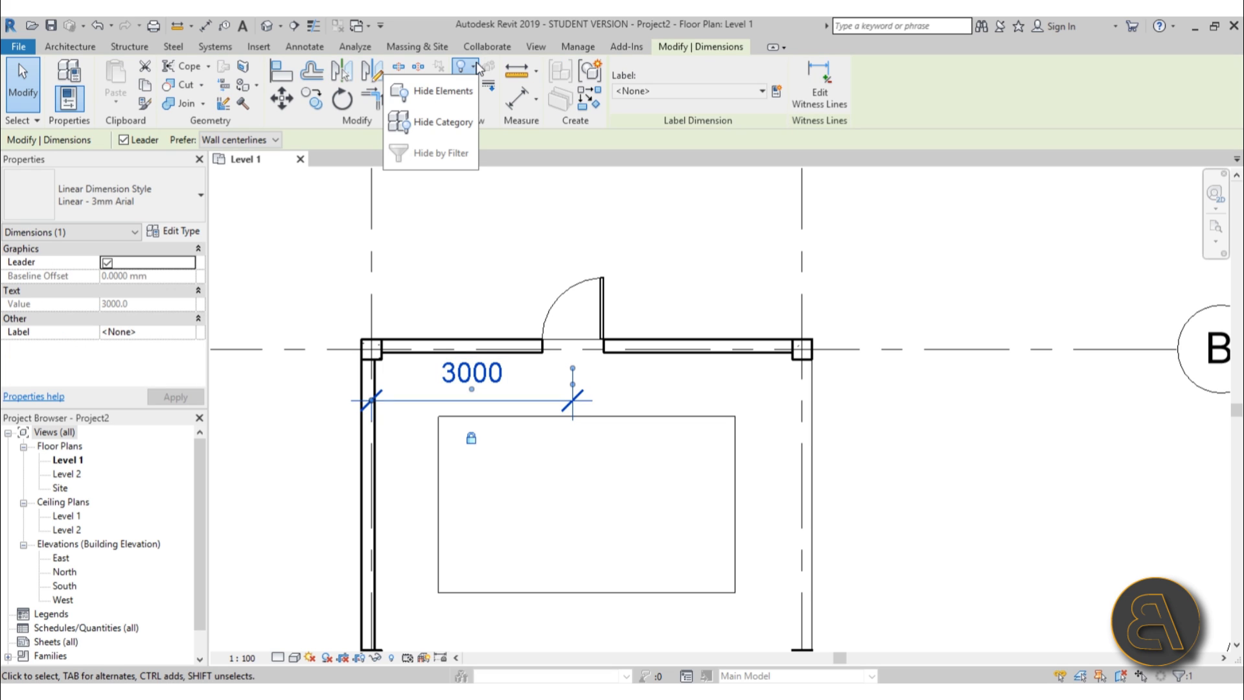
{"action": "left_click", "coordinate": [445, 91]}
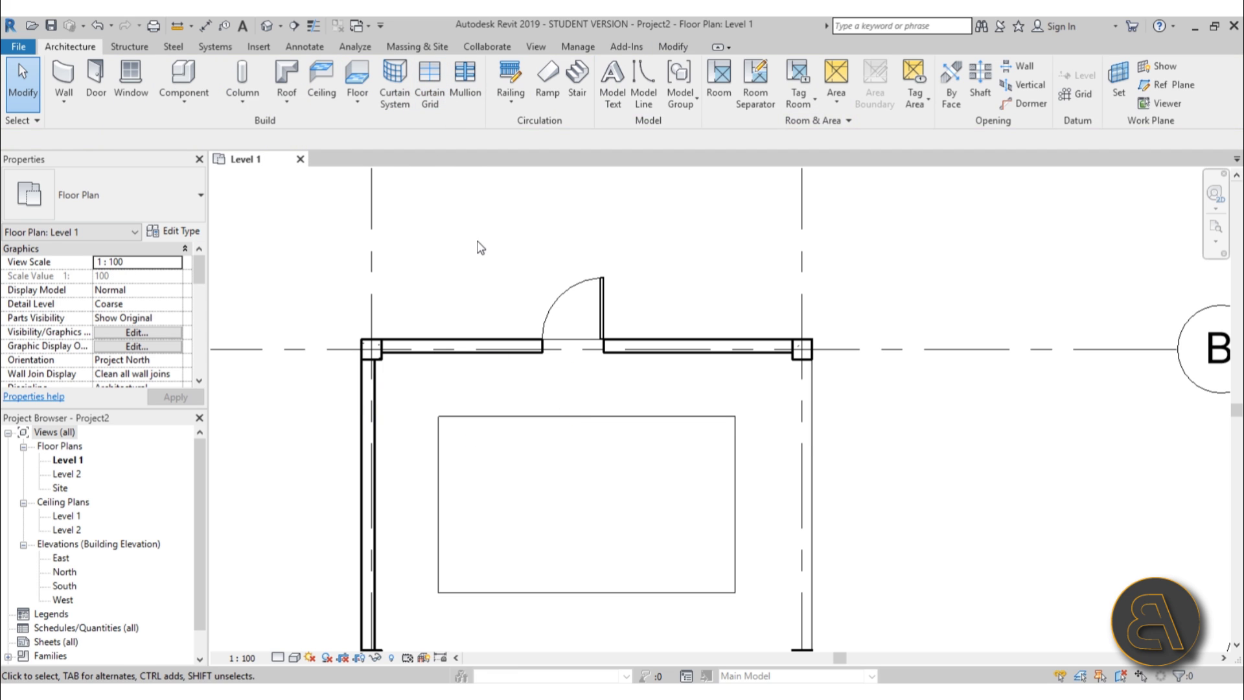
{"action": "left_click", "coordinate": [391, 660]}
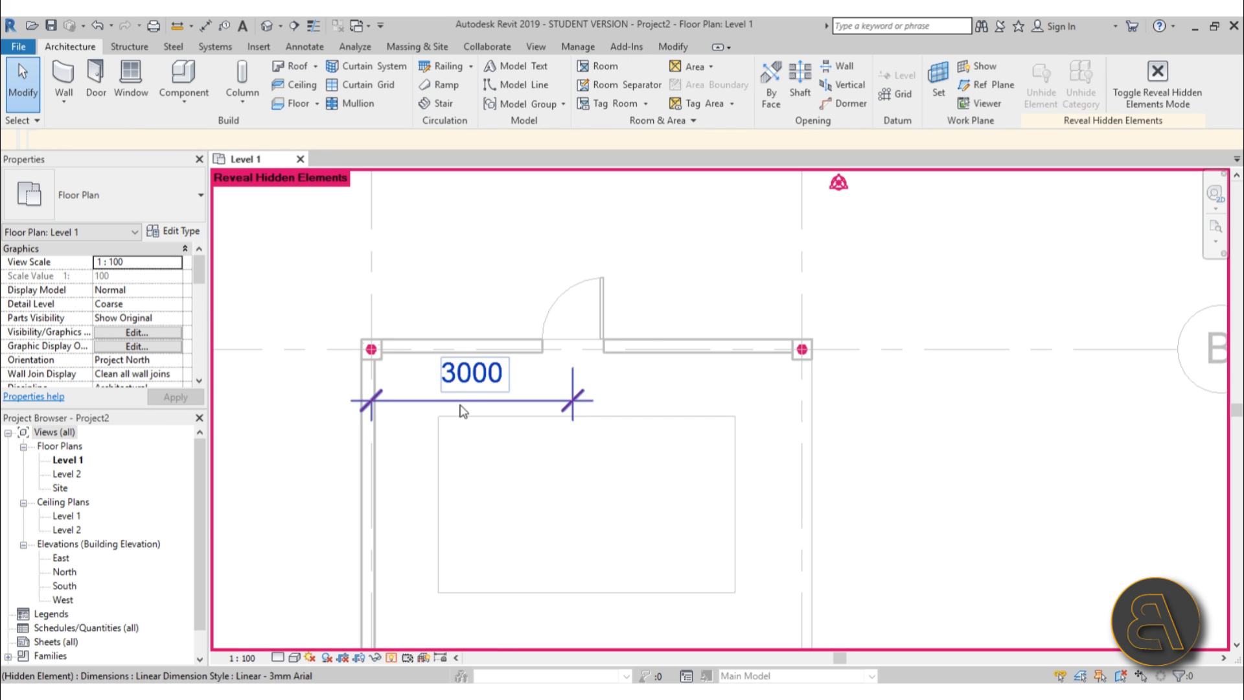
{"action": "left_click", "coordinate": [391, 658]}
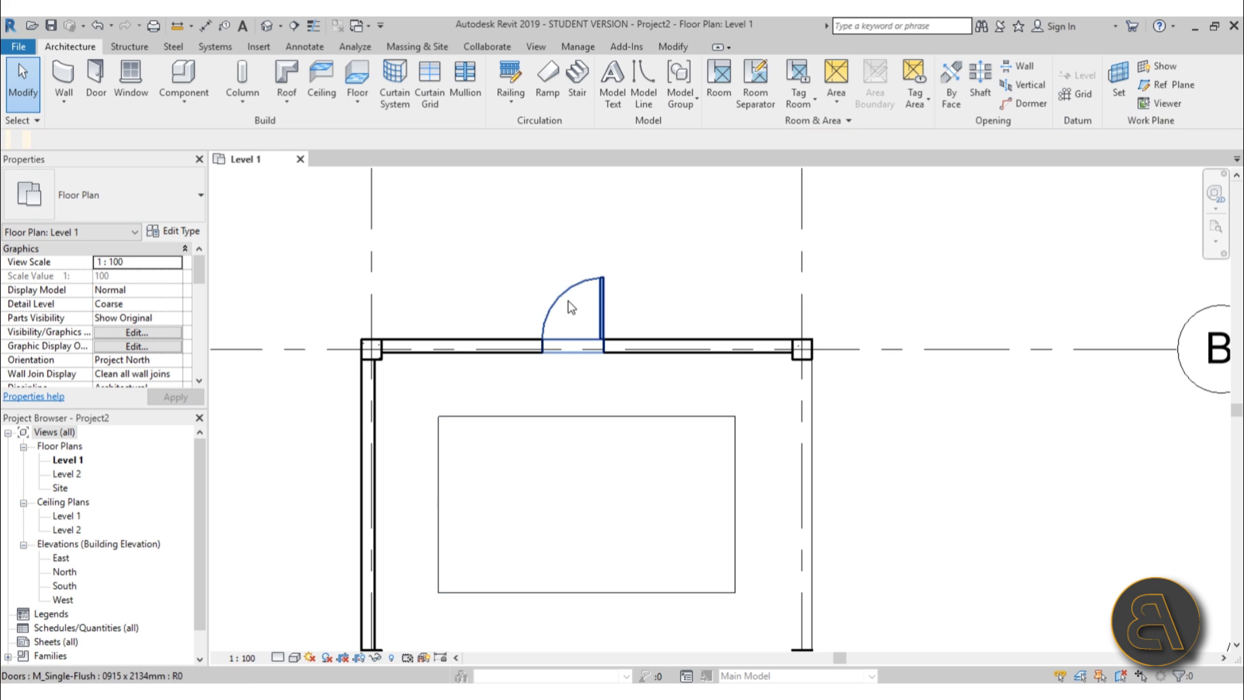
- Test the door's locked distance by moving grid line 1 outward and back inward
{"action": "scroll", "coordinate": [644, 275], "scroll_direction": "down", "scroll_amount": 2}
{"action": "middle_click_drag", "start_coordinate": [666, 270], "coordinate": [667, 286]}
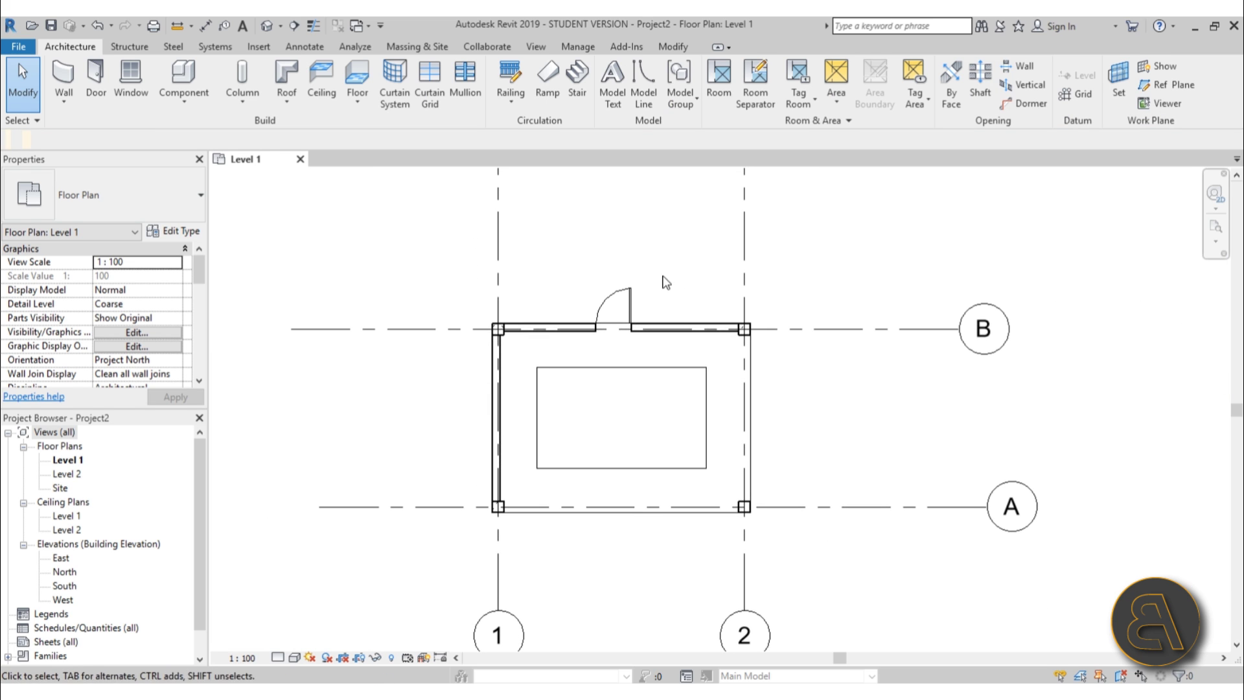
{"action": "left_click", "coordinate": [625, 298]}
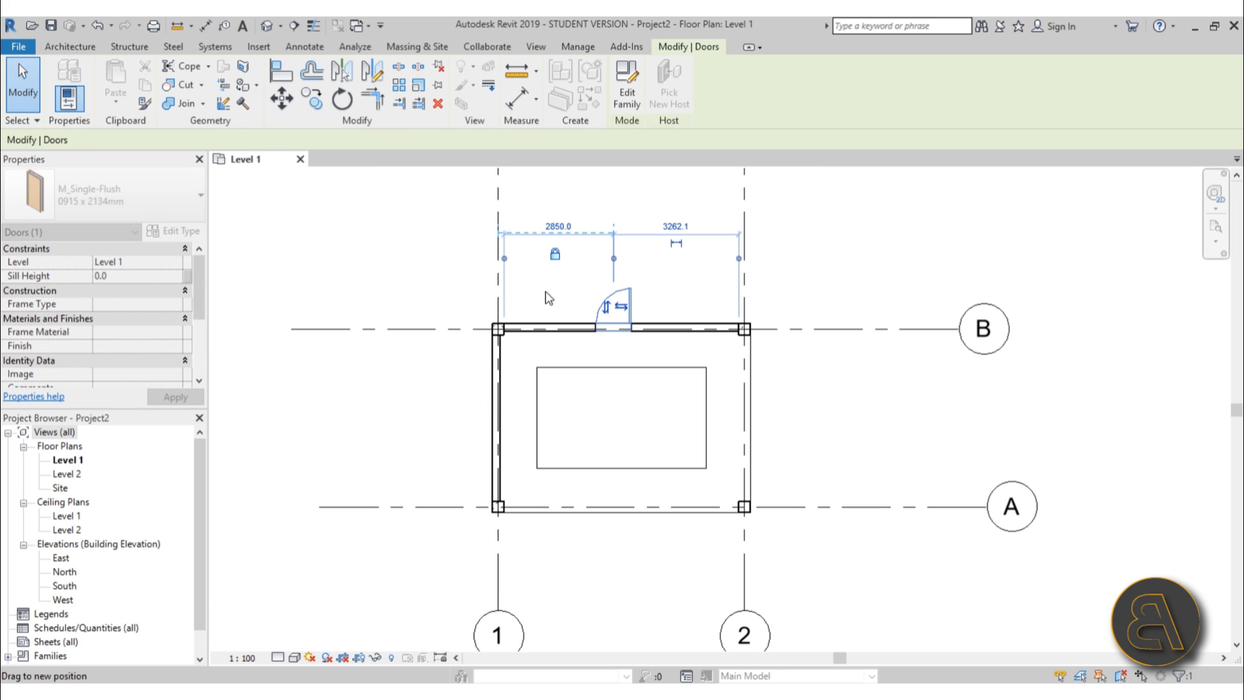
{"action": "left_click_drag", "start_coordinate": [497, 291], "coordinate": [444, 356]}
{"action": "left_click_drag", "start_coordinate": [436, 271], "coordinate": [503, 266]}
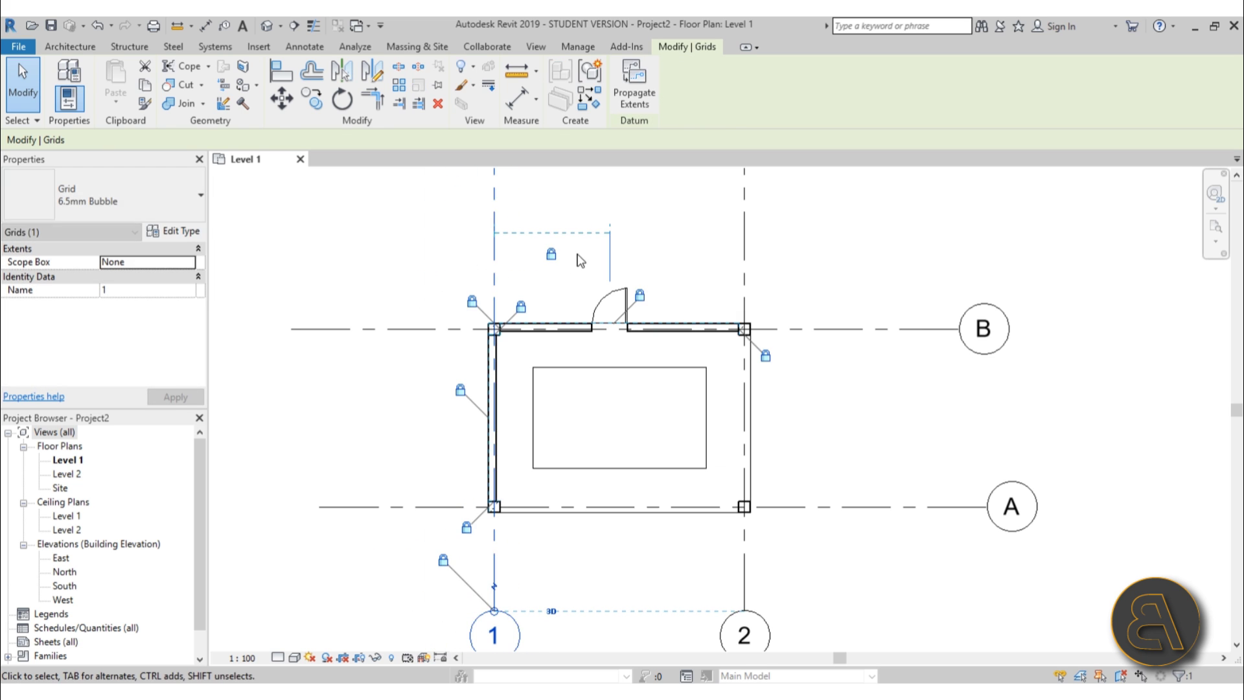
{"action": "scroll", "coordinate": [643, 253], "scroll_direction": "up", "scroll_amount": 3}
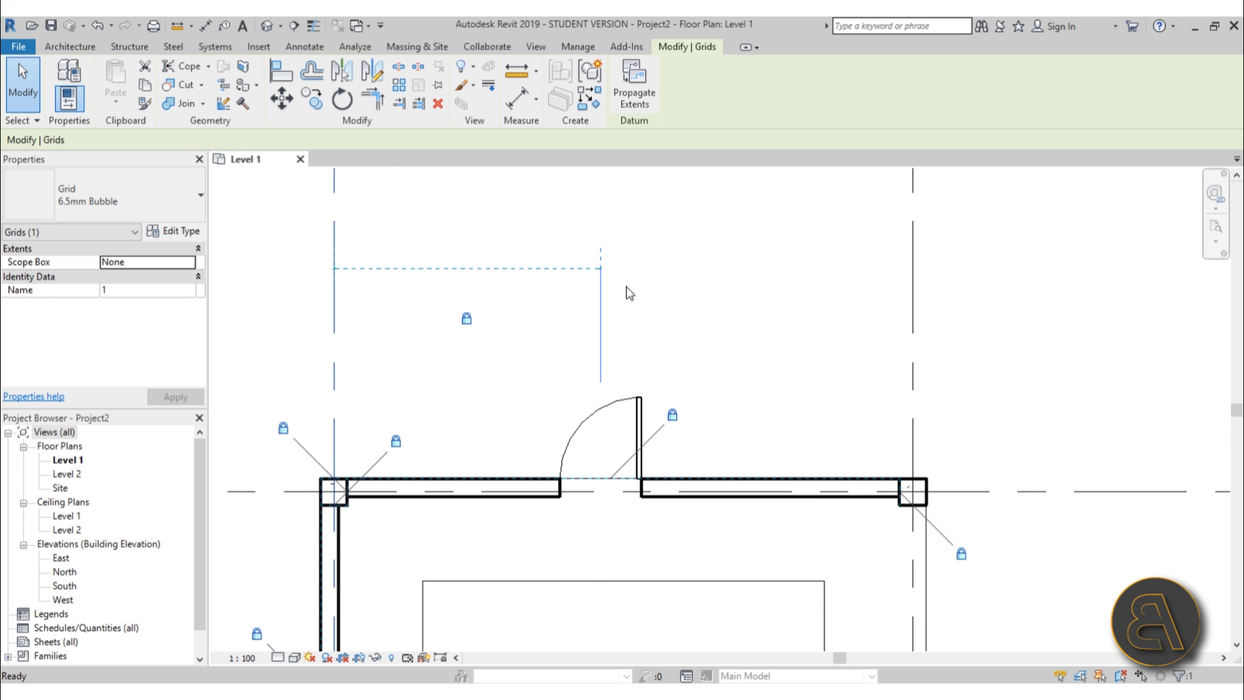
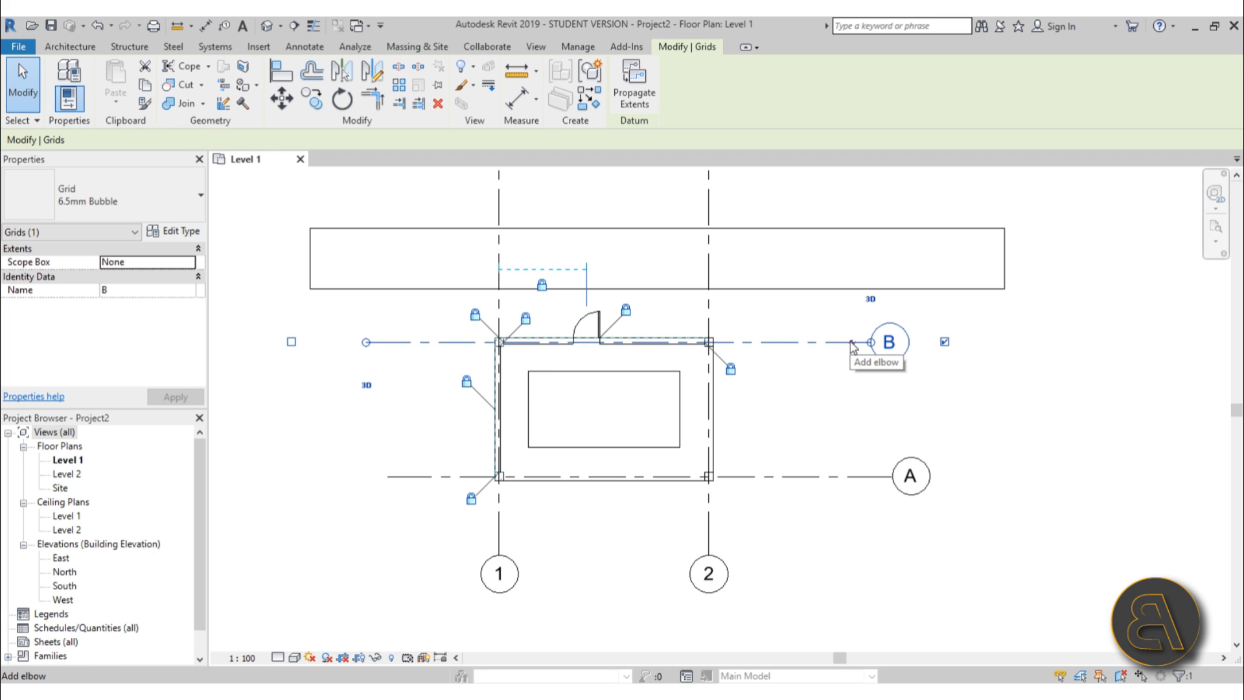
- Align both ends of grid line B with the ends of grid line A
{"action": "key", "text": "Escape"}
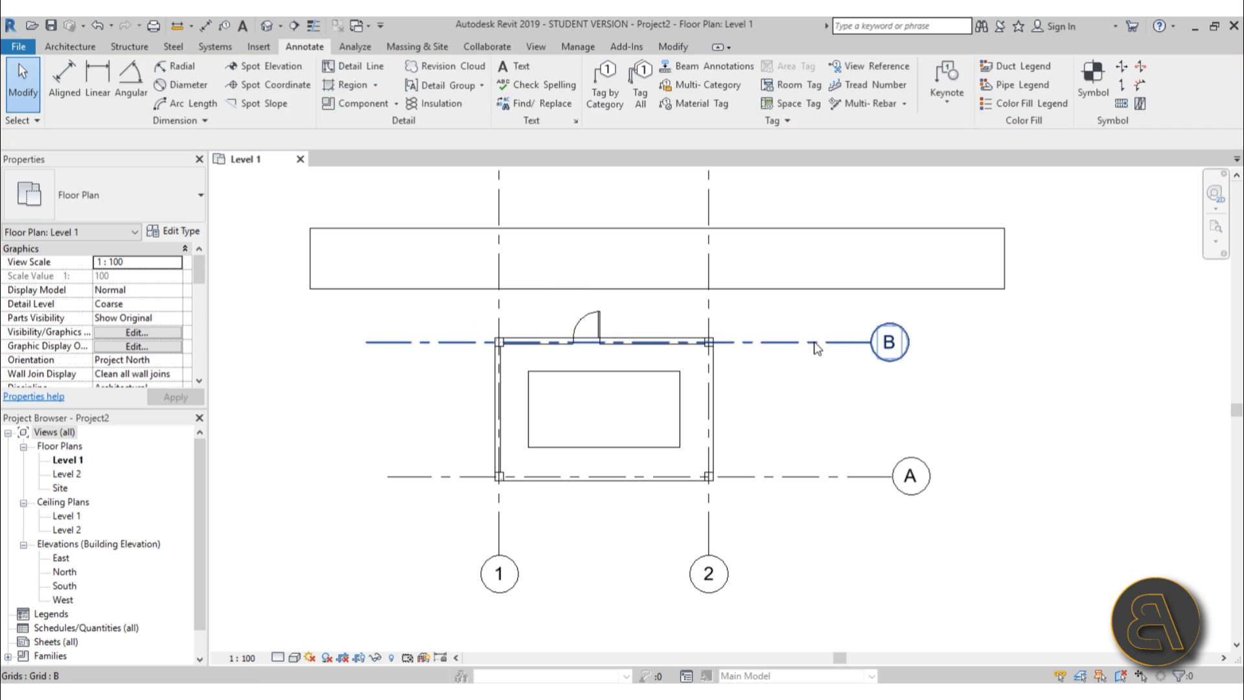
{"action": "left_click", "coordinate": [815, 344]}
{"action": "left_click_drag", "start_coordinate": [871, 342], "coordinate": [892, 341]}
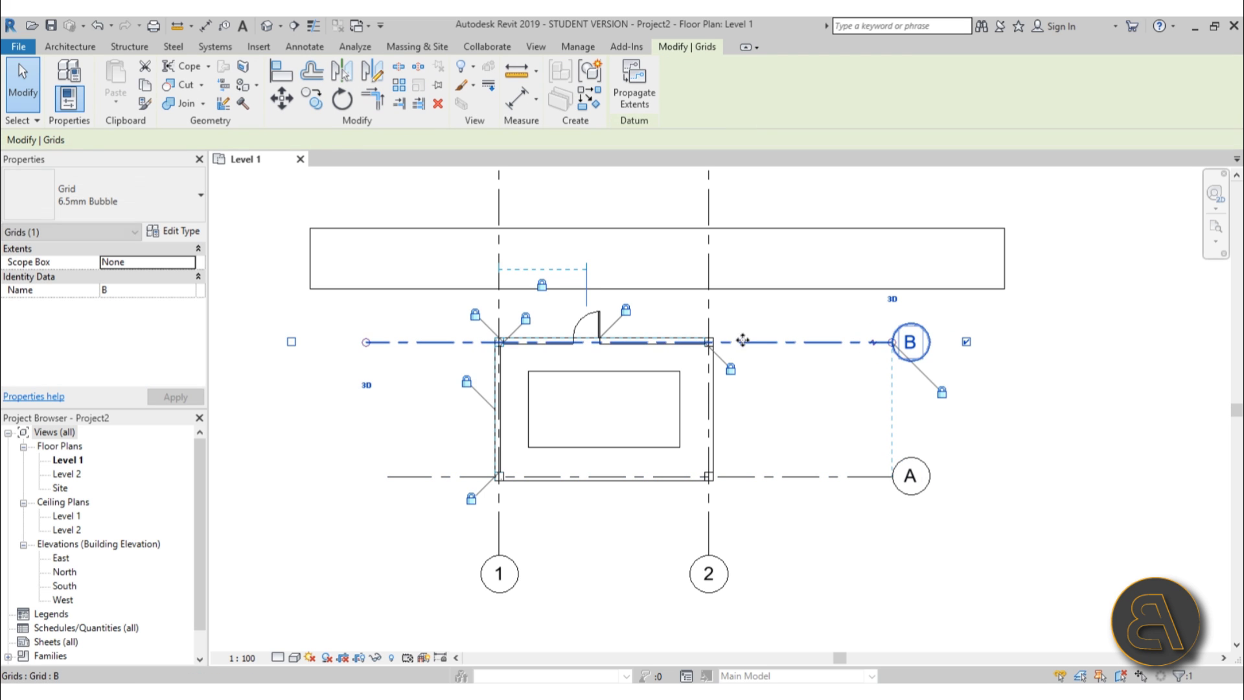
{"action": "left_click_drag", "start_coordinate": [366, 342], "coordinate": [387, 341]}
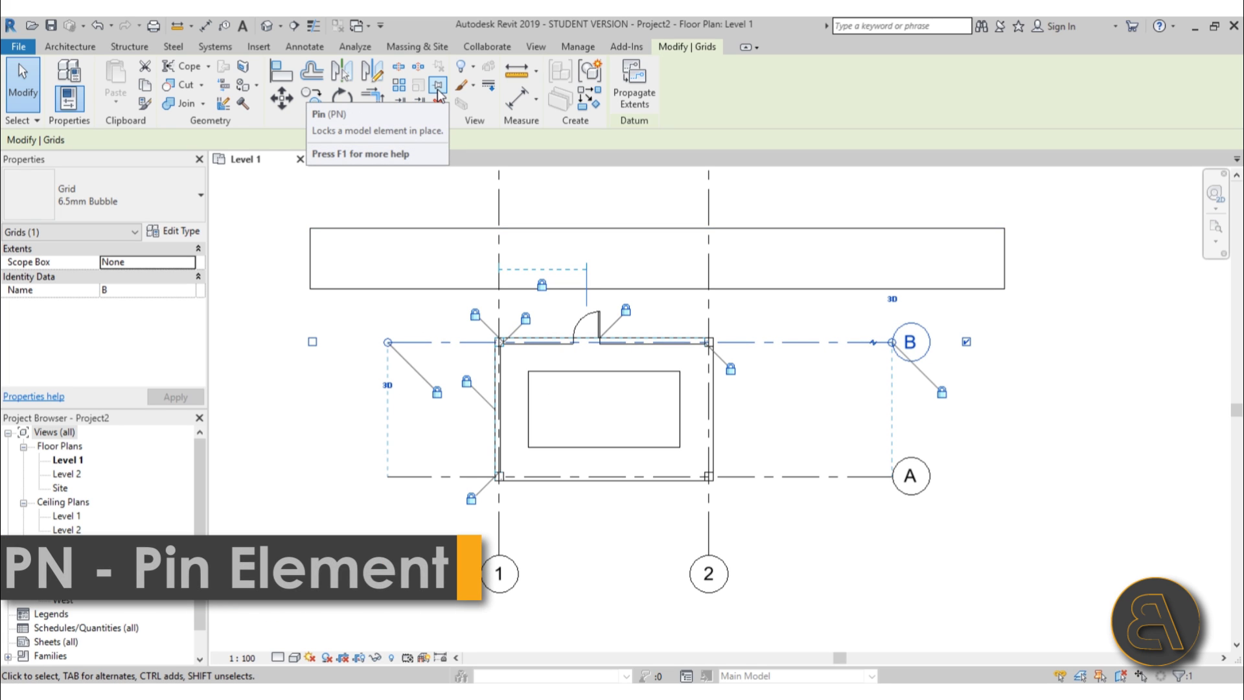
- Pin grid line B in place
{"action": "key", "text": "p"}
{"action": "key", "text": "n"}
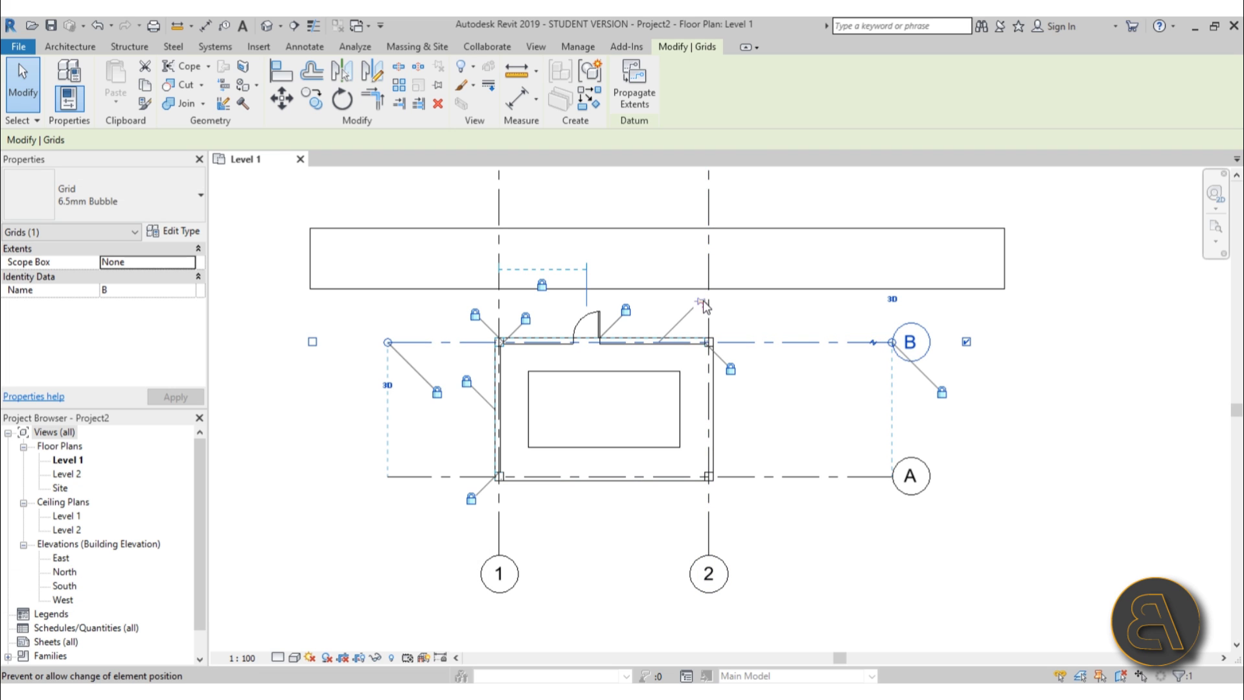
{"action": "left_click", "coordinate": [826, 423]}
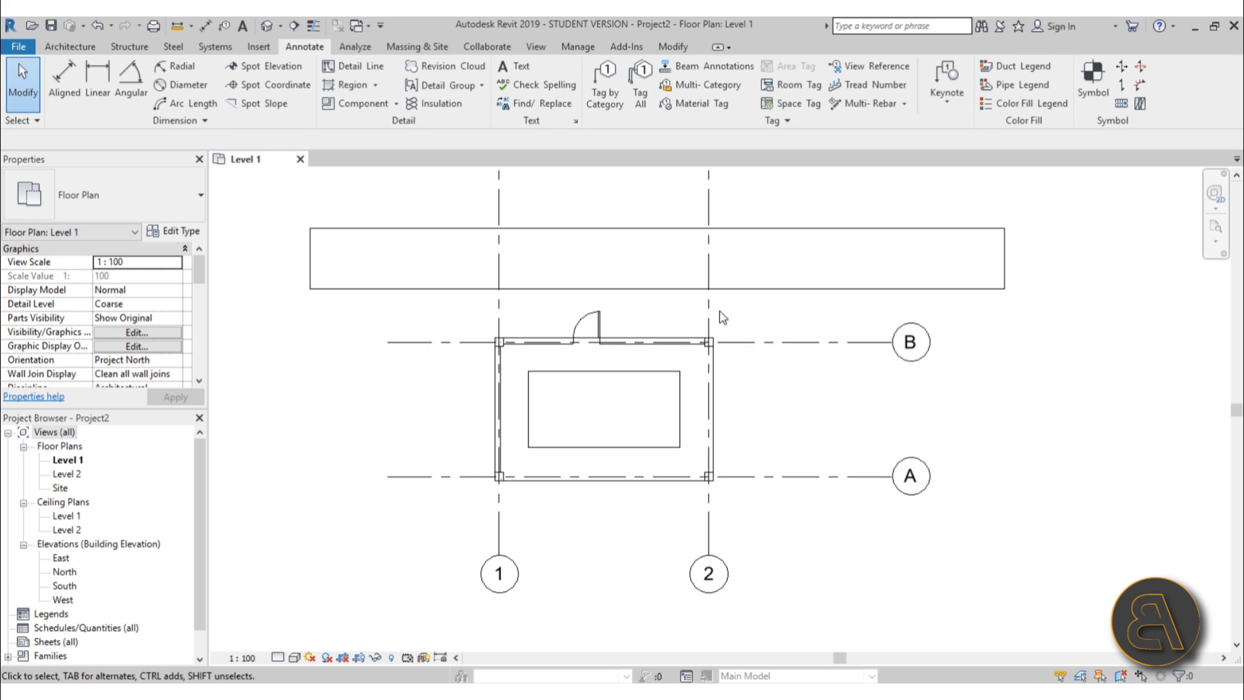
- Try to move the pinned grid line B to test its pin
{"action": "left_click", "coordinate": [771, 347]}
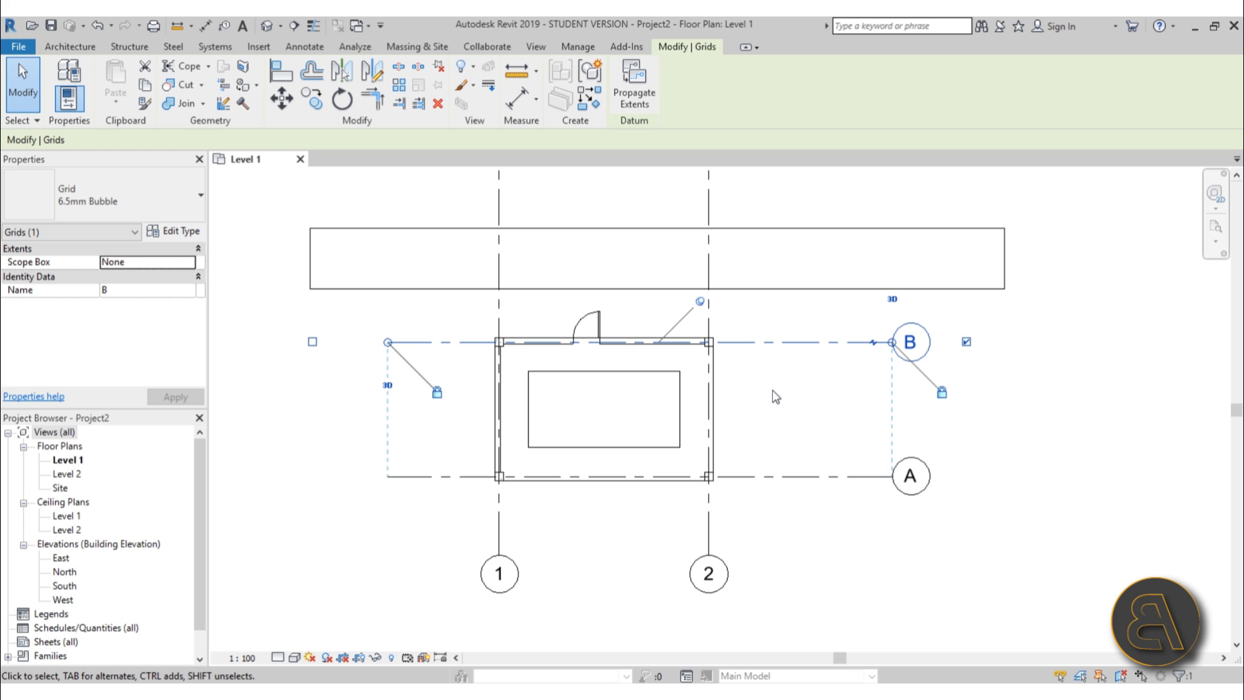
{"action": "left_click", "coordinate": [763, 361]}
{"action": "left_click", "coordinate": [764, 342]}
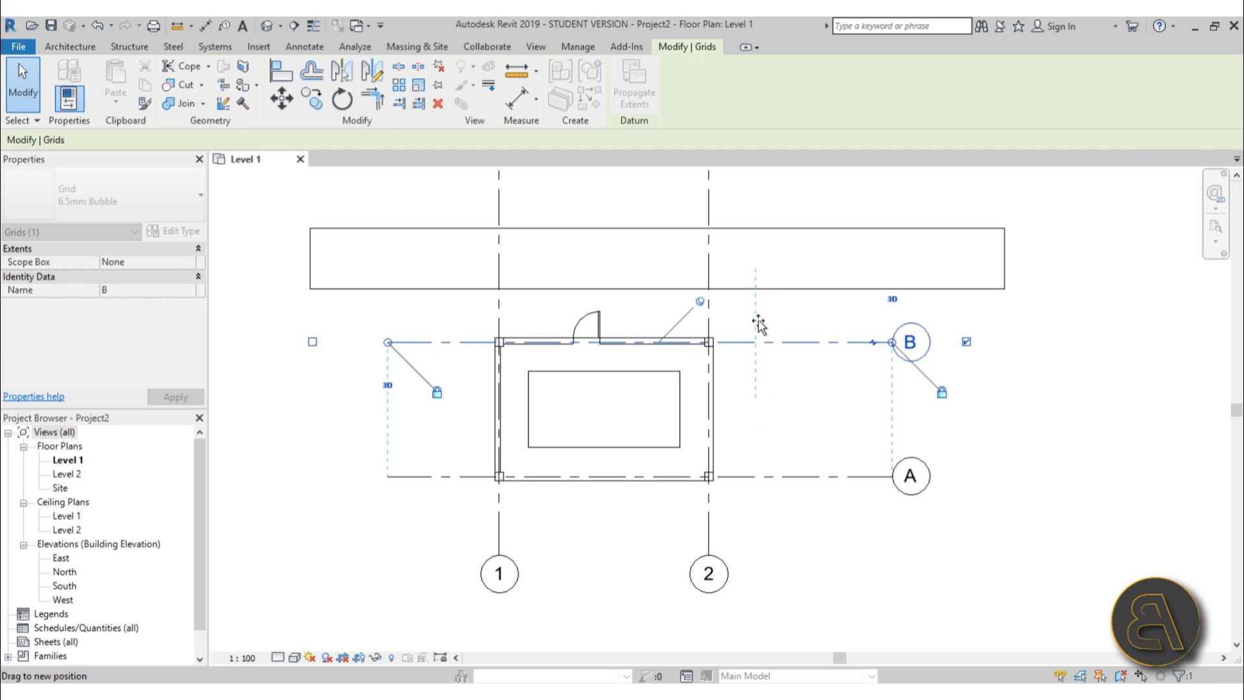
{"action": "mouse_move", "coordinate": [765, 342]}
{"action": "left_mouse_down"}
{"action": "mouse_move", "coordinate": [765, 428]}
{"action": "mouse_move", "coordinate": [766, 341]}
{"action": "left_mouse_up"}
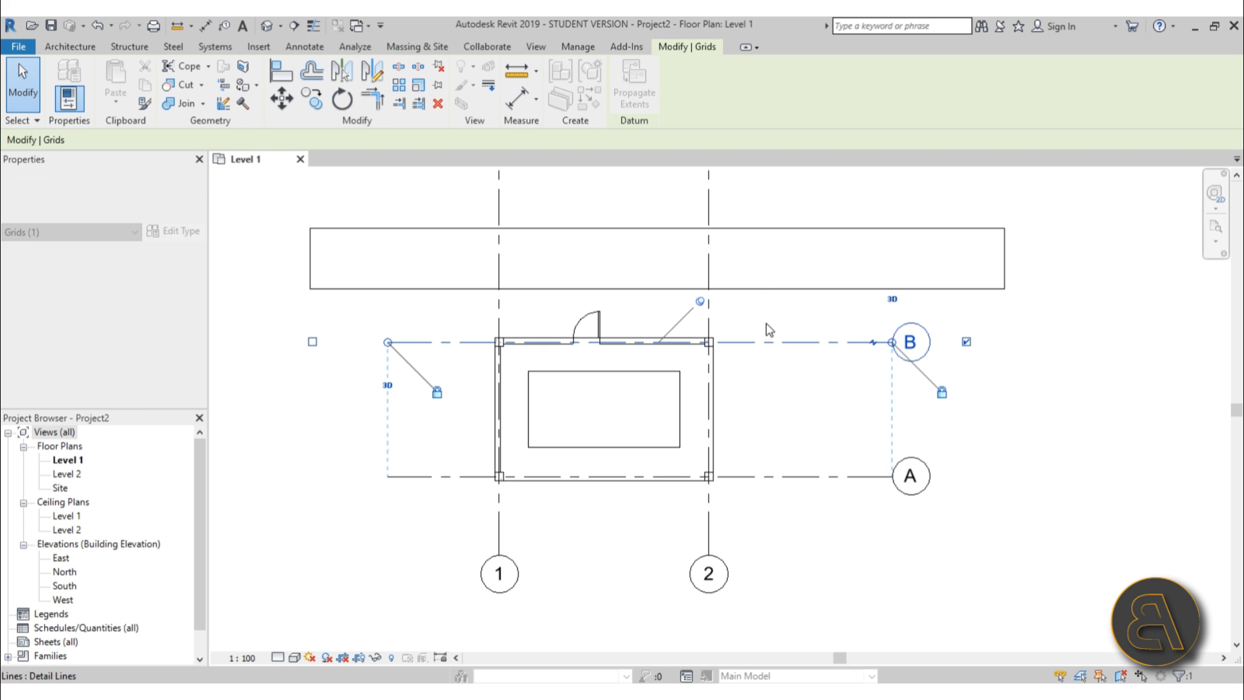
- Test the unpinned grid lines by moving A down, 2 inward and 1 outward, and select grid line B
{"action": "left_click_drag", "start_coordinate": [767, 481], "coordinate": [768, 540]}
{"action": "key", "text": "Escape"}
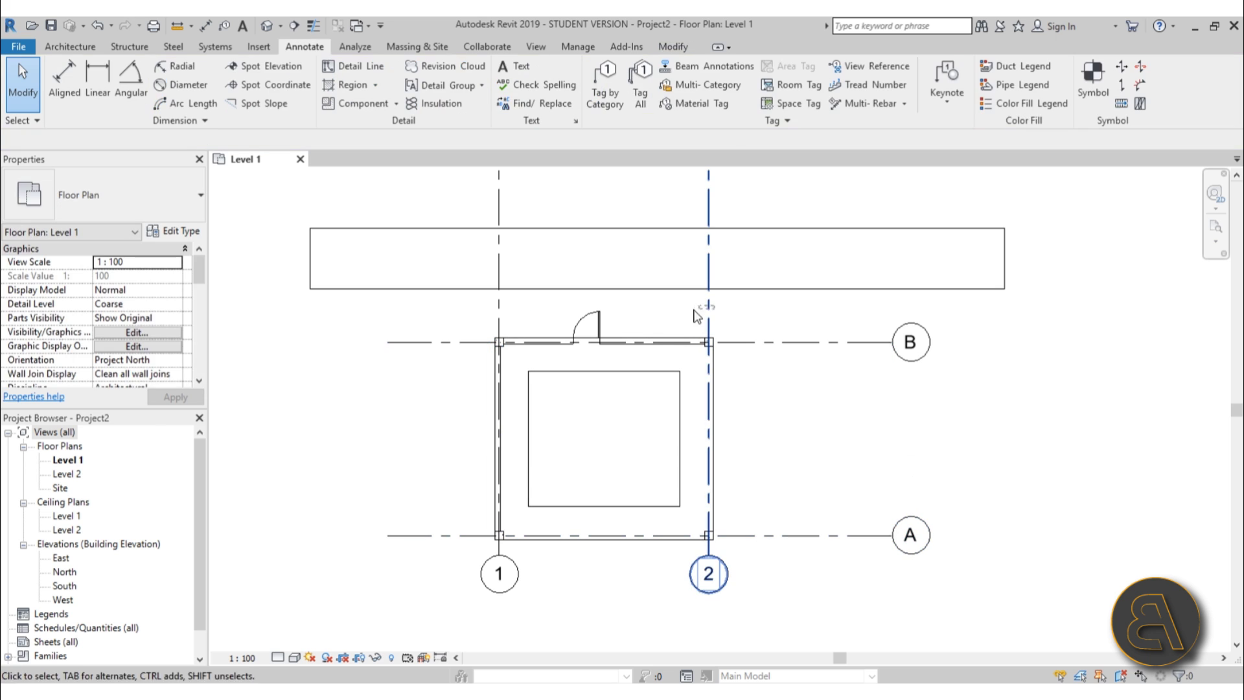
{"action": "left_click", "coordinate": [708, 311]}
{"action": "left_click_drag", "start_coordinate": [708, 309], "coordinate": [676, 310]}
{"action": "left_click_drag", "start_coordinate": [500, 310], "coordinate": [442, 309]}
{"action": "left_click", "coordinate": [845, 341]}
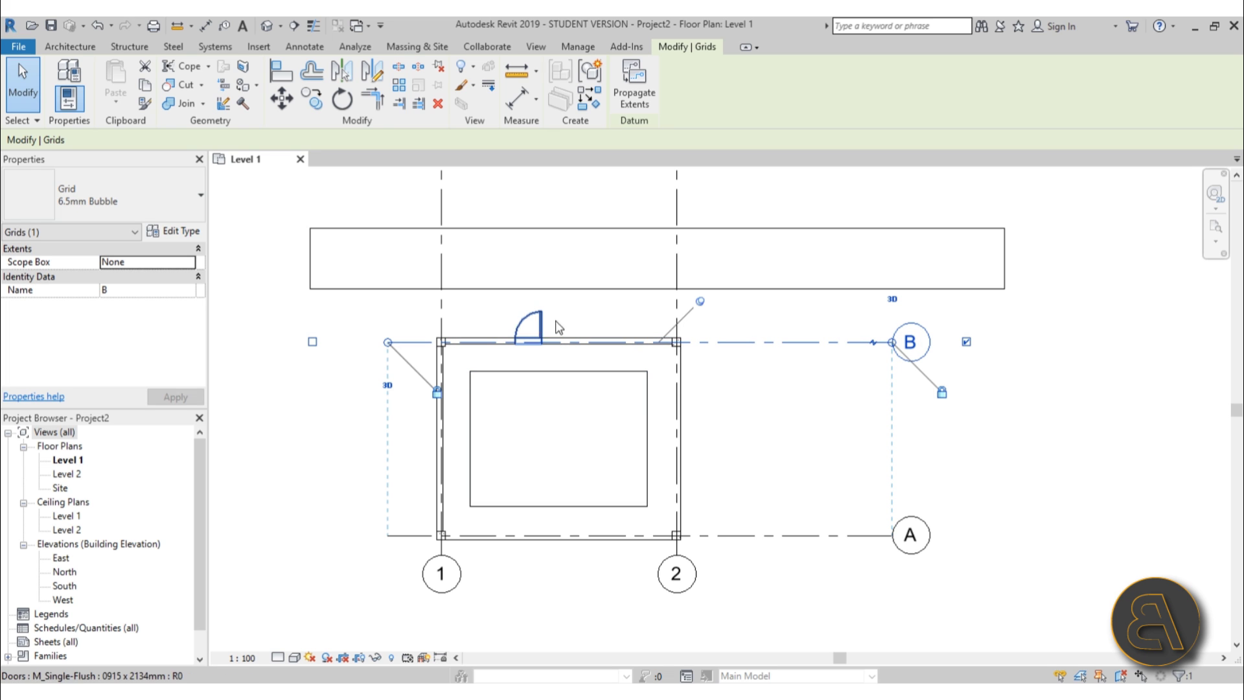
- Move grid line 2 outward past its earlier position and grid line 1 inward, and clear the selection
{"action": "left_click", "coordinate": [677, 245]}
{"action": "left_click_drag", "start_coordinate": [677, 245], "coordinate": [792, 250]}
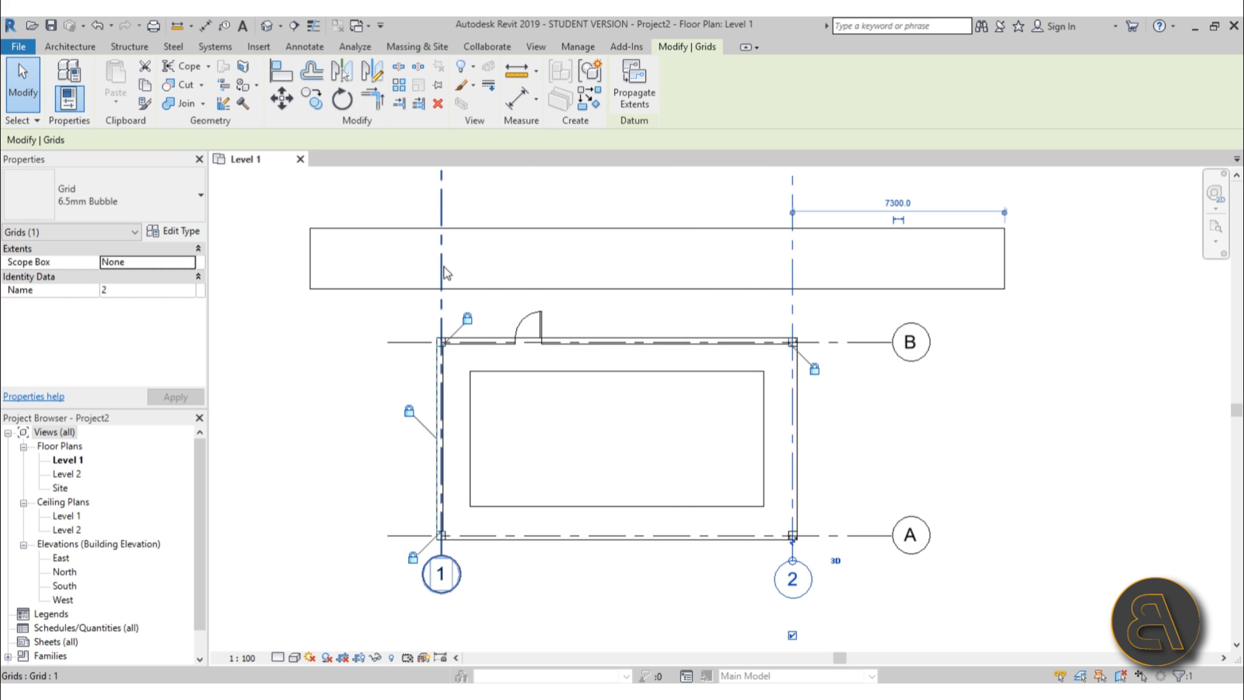
{"action": "left_click_drag", "start_coordinate": [445, 272], "coordinate": [545, 270]}
{"action": "left_click", "coordinate": [901, 495]}
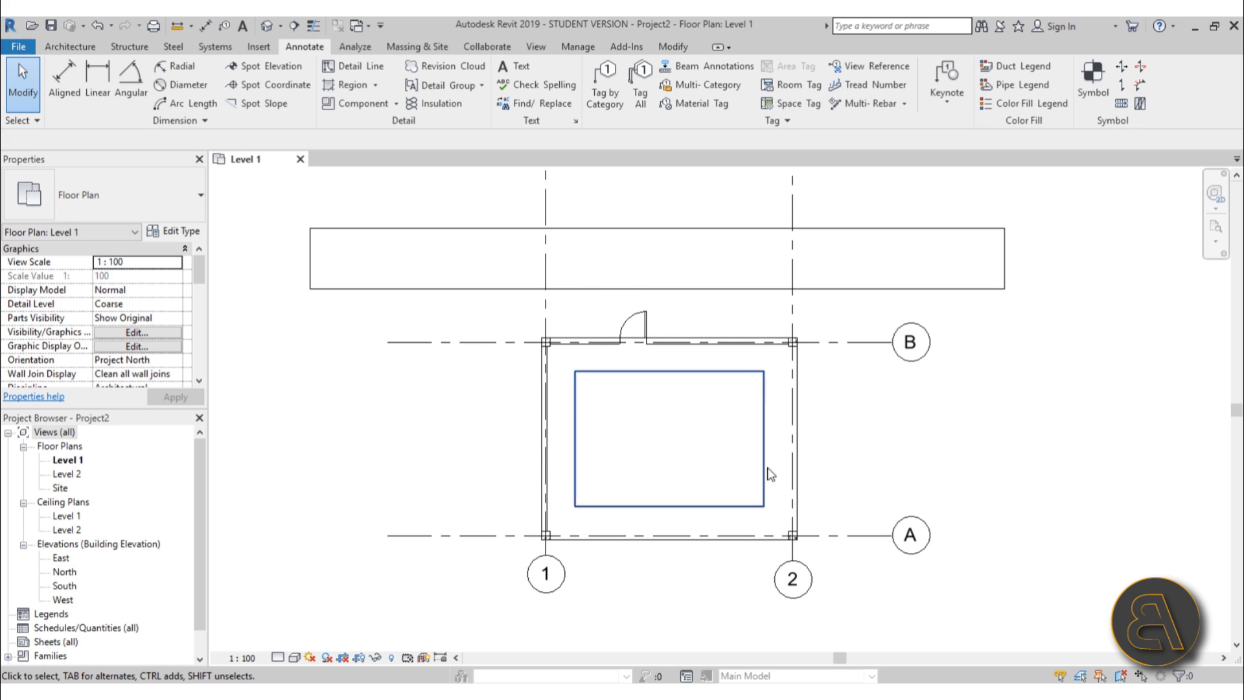
- Select grid line B to examine its pin and the alignment locks at its ends
{"action": "scroll", "coordinate": [837, 315], "scroll_direction": "up", "scroll_amount": 1}
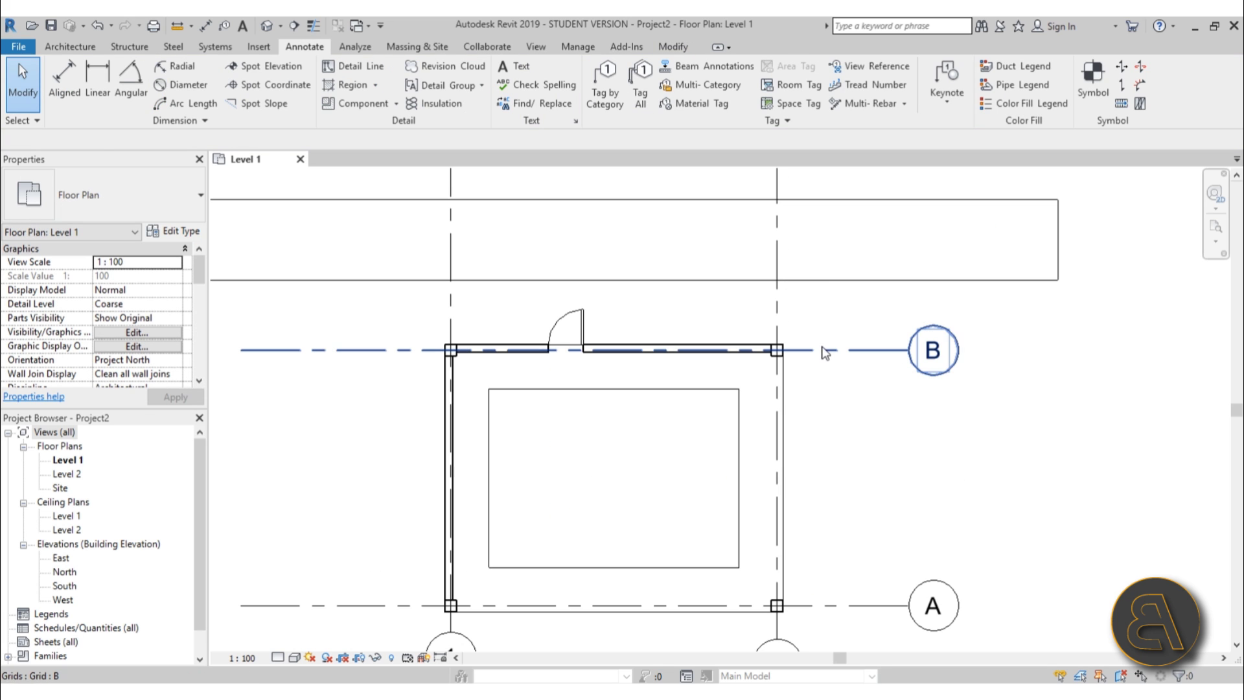
{"action": "left_click", "coordinate": [822, 343]}
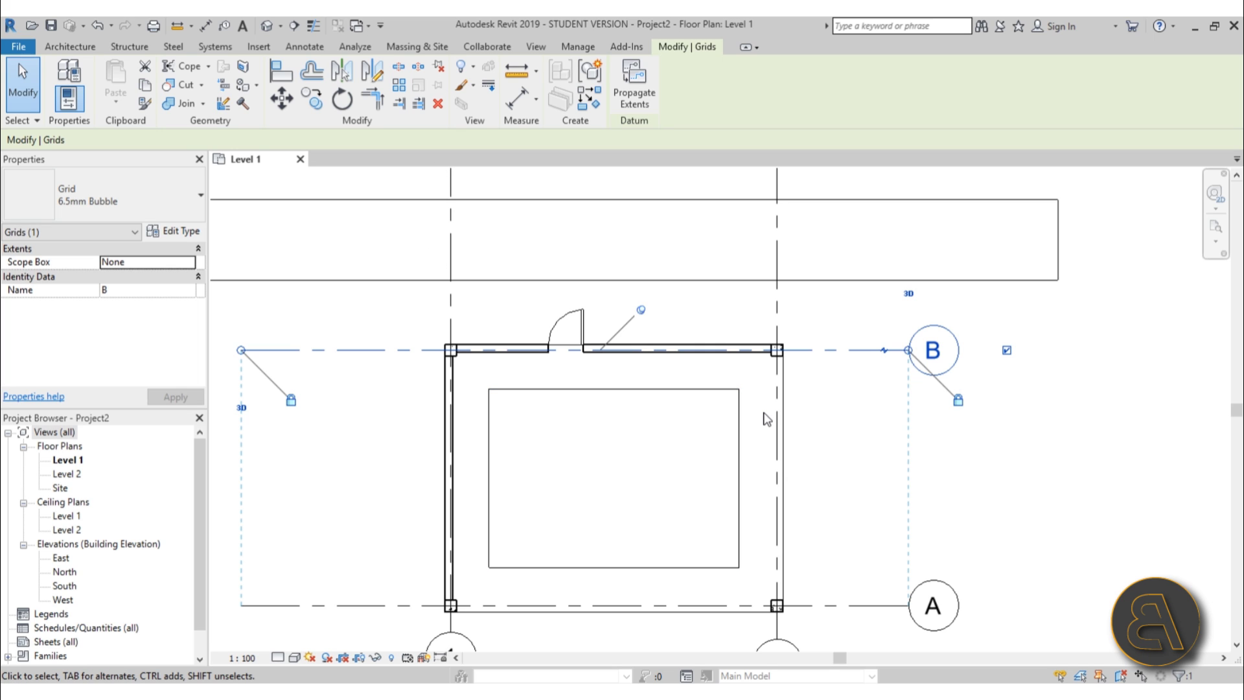
{"action": "scroll", "coordinate": [849, 450], "scroll_direction": "down", "scroll_amount": 2}
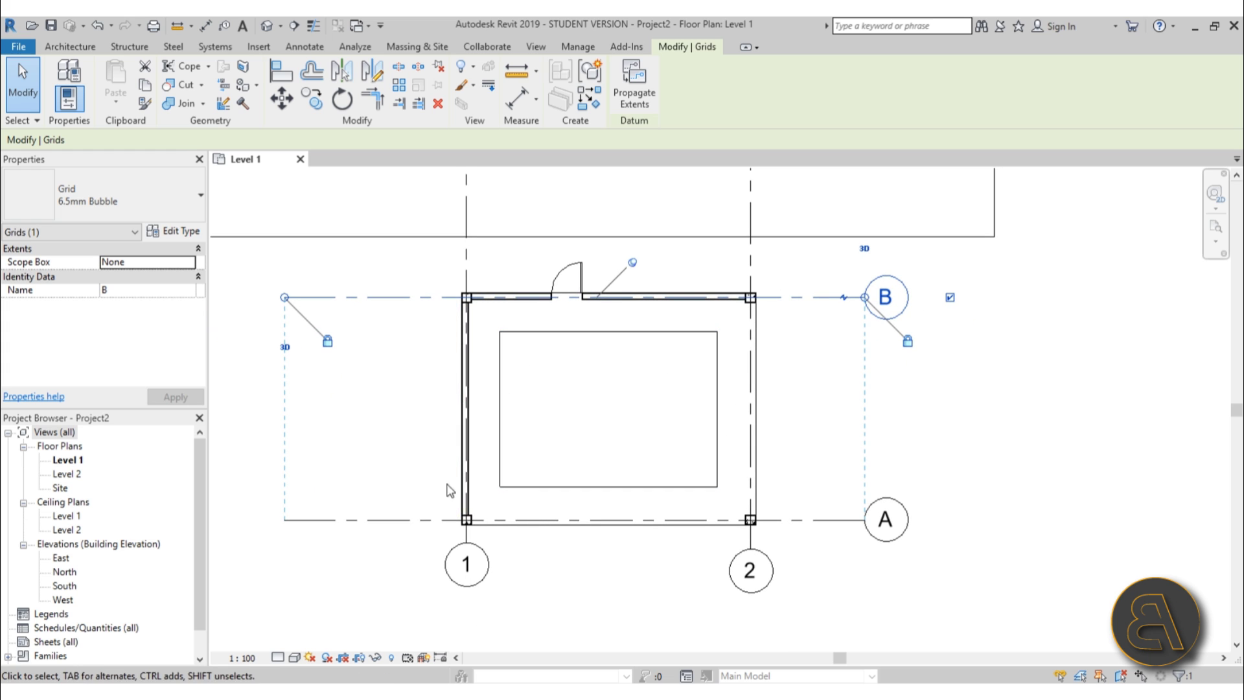
{"action": "left_click", "coordinate": [409, 374]}
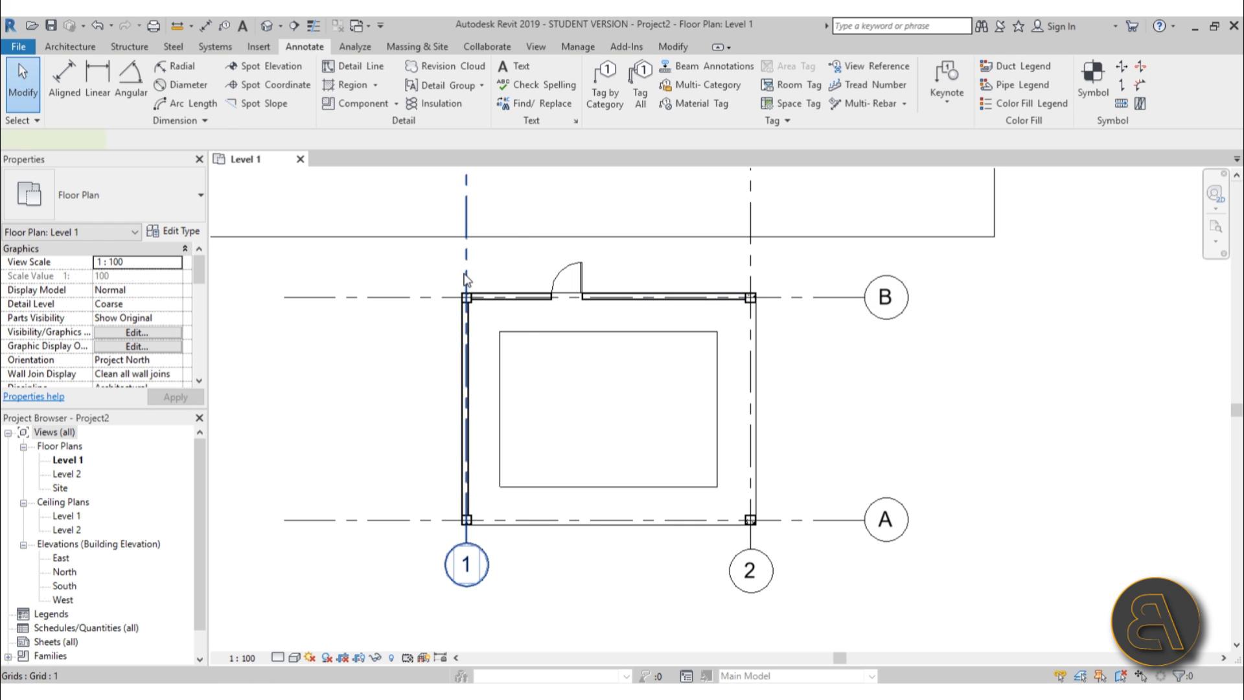
- Move grid line 1 slightly outward and back inward to test the connected walls, floors and door
{"action": "mouse_move", "coordinate": [466, 263]}
{"action": "left_mouse_down"}
{"action": "mouse_move", "coordinate": [431, 262]}
{"action": "mouse_move", "coordinate": [459, 261]}
{"action": "left_mouse_up"}
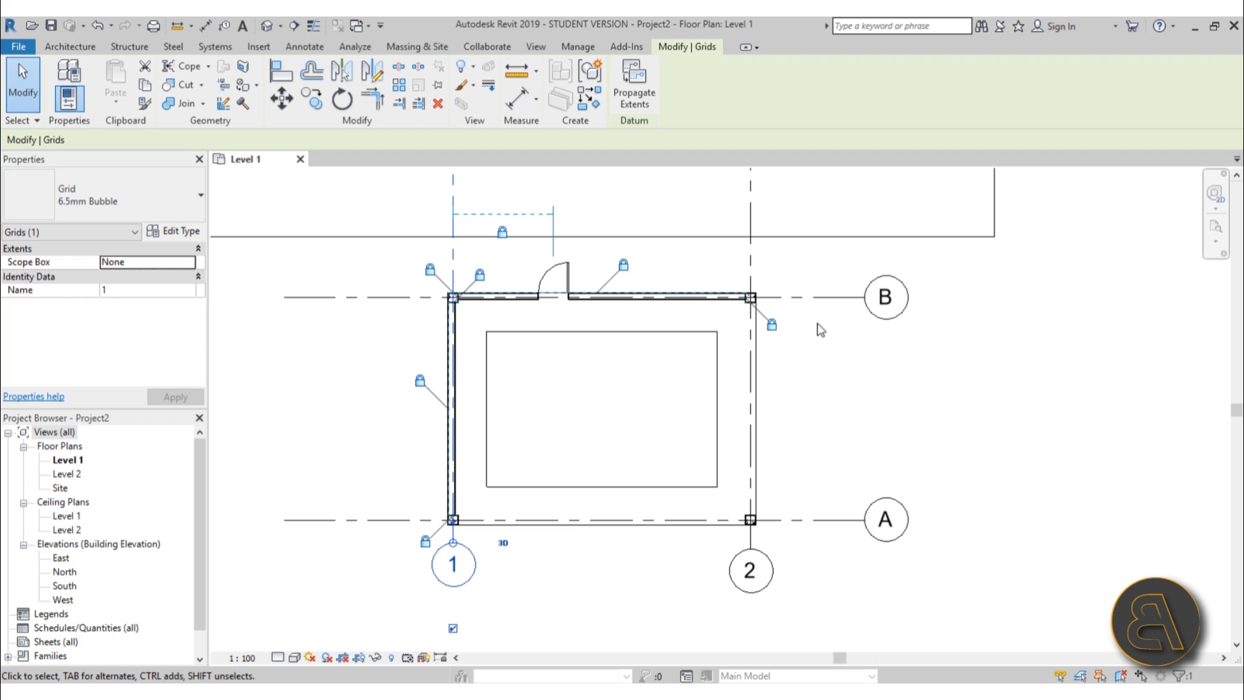
{"action": "left_click", "coordinate": [828, 396]}
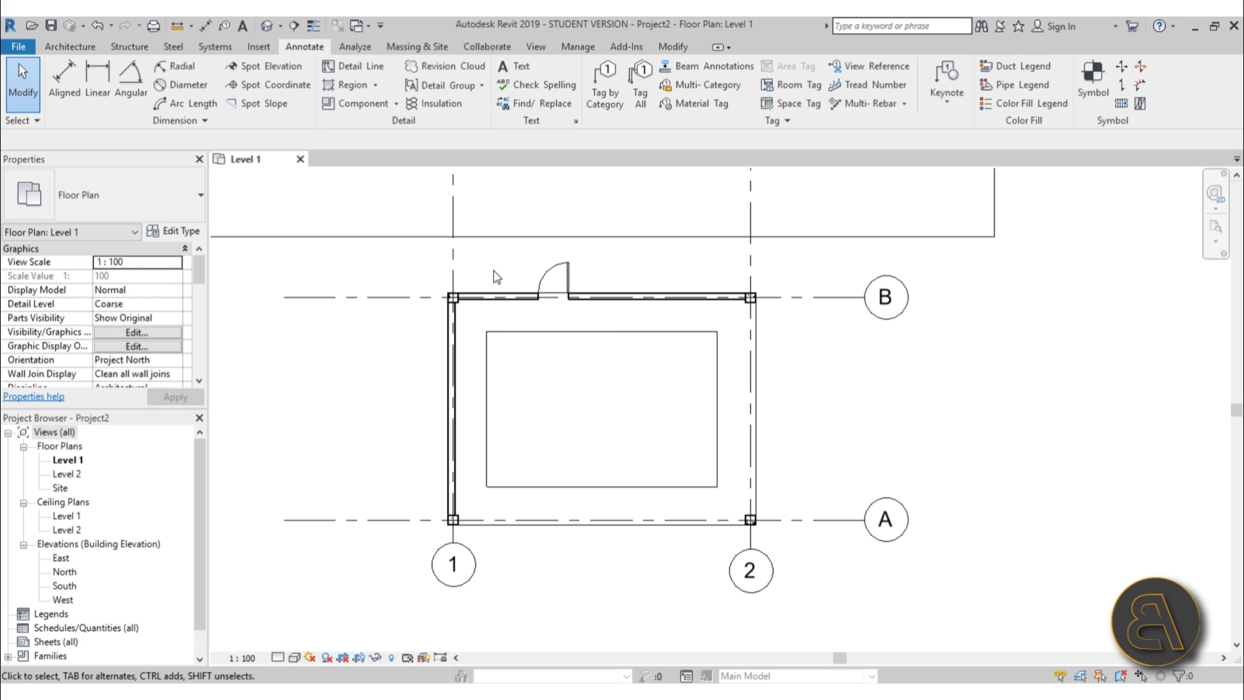
{"action": "left_click_drag", "start_coordinate": [452, 279], "coordinate": [469, 271]}
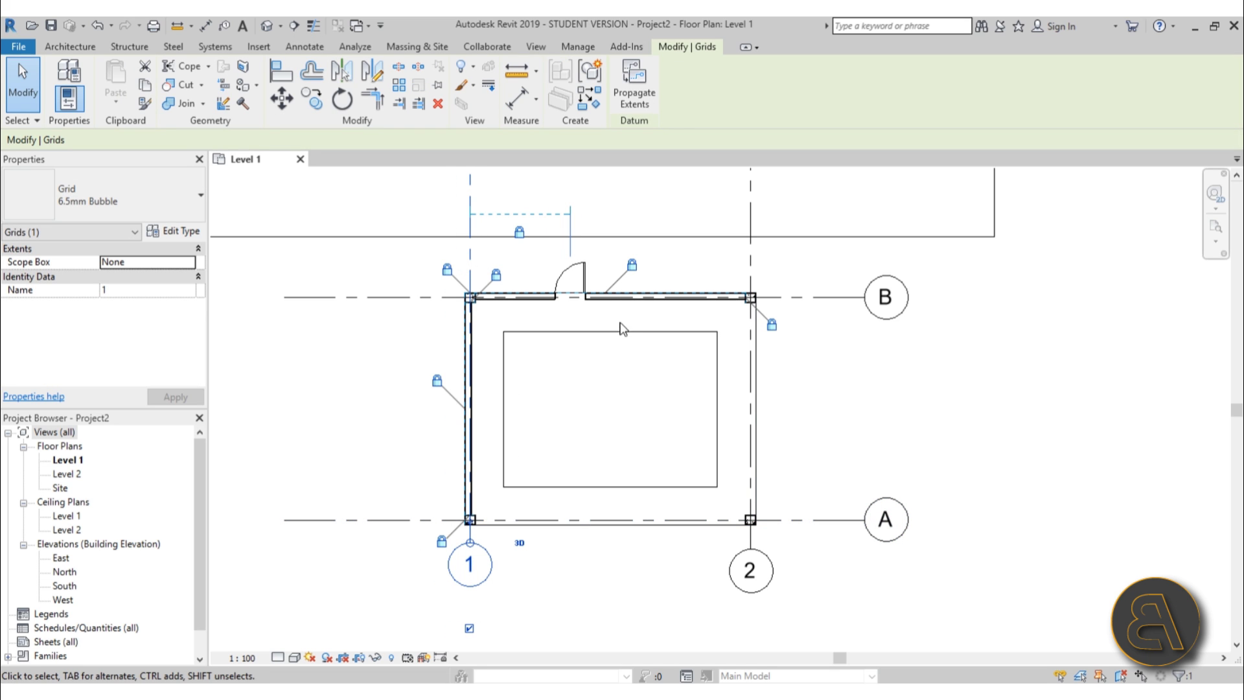